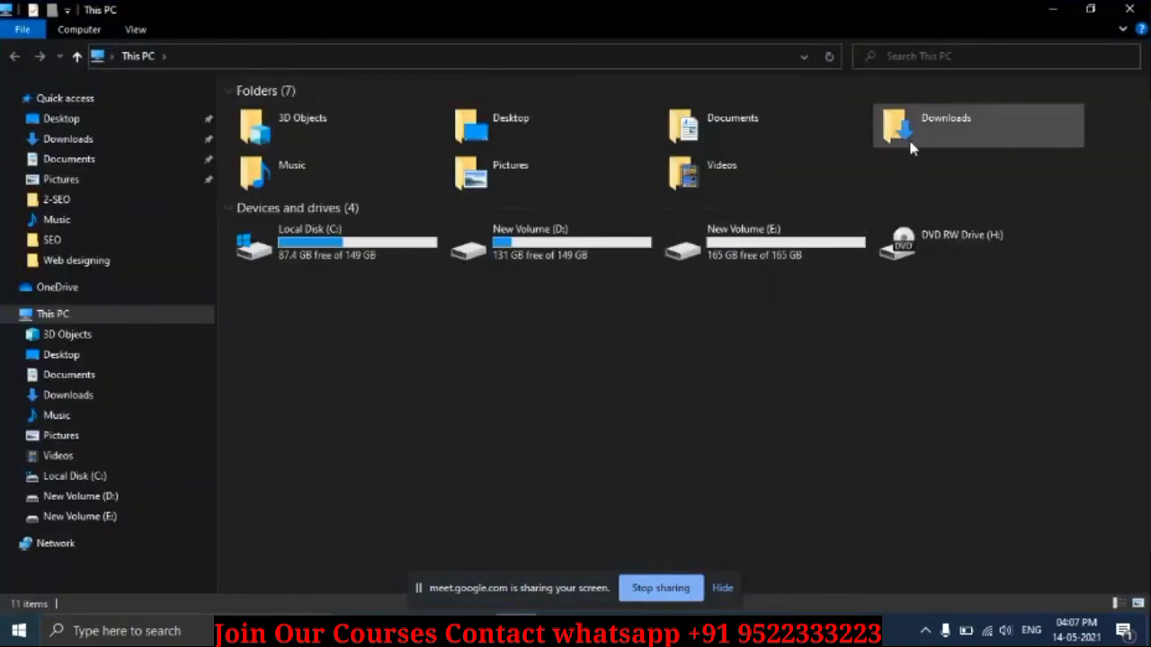
Step: Run the Wireshark-win64-3.4.3 installer from the Downloads folder and agree to uninstall the existing version first
double_click(911, 142)
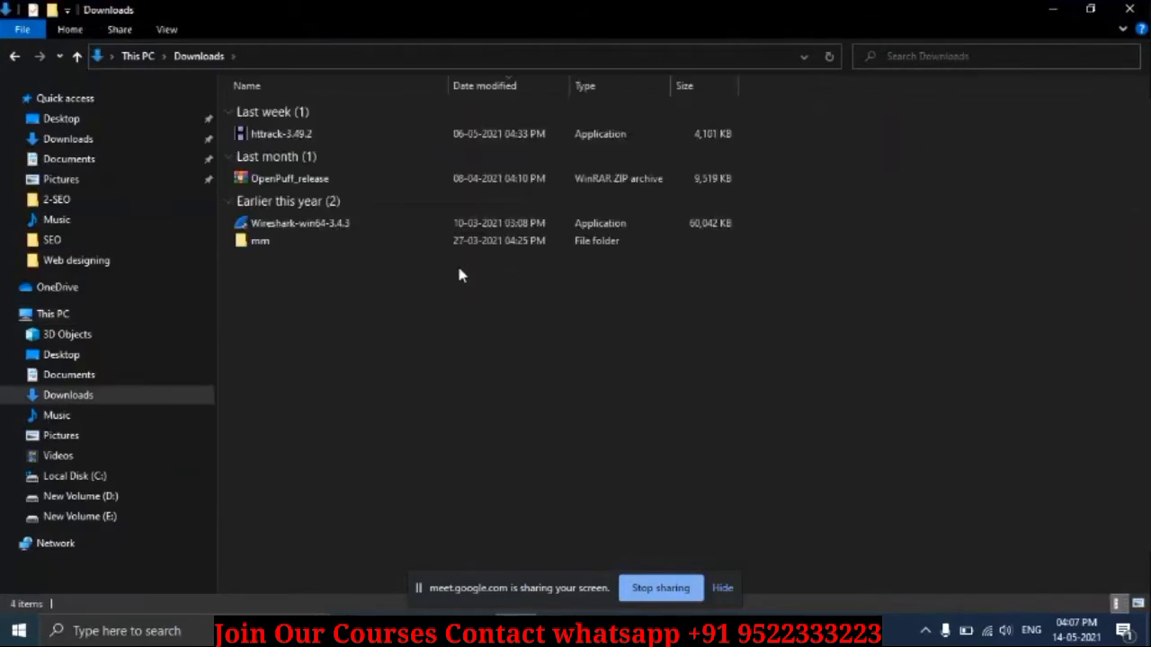
double_click(346, 233)
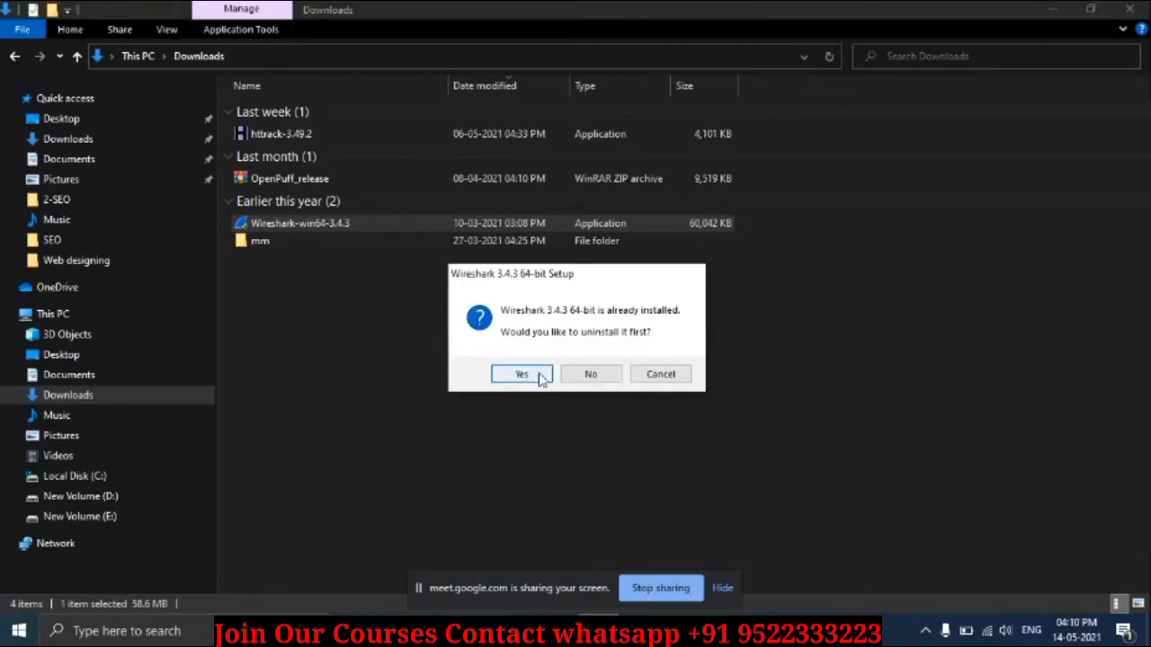
left_click(540, 372)
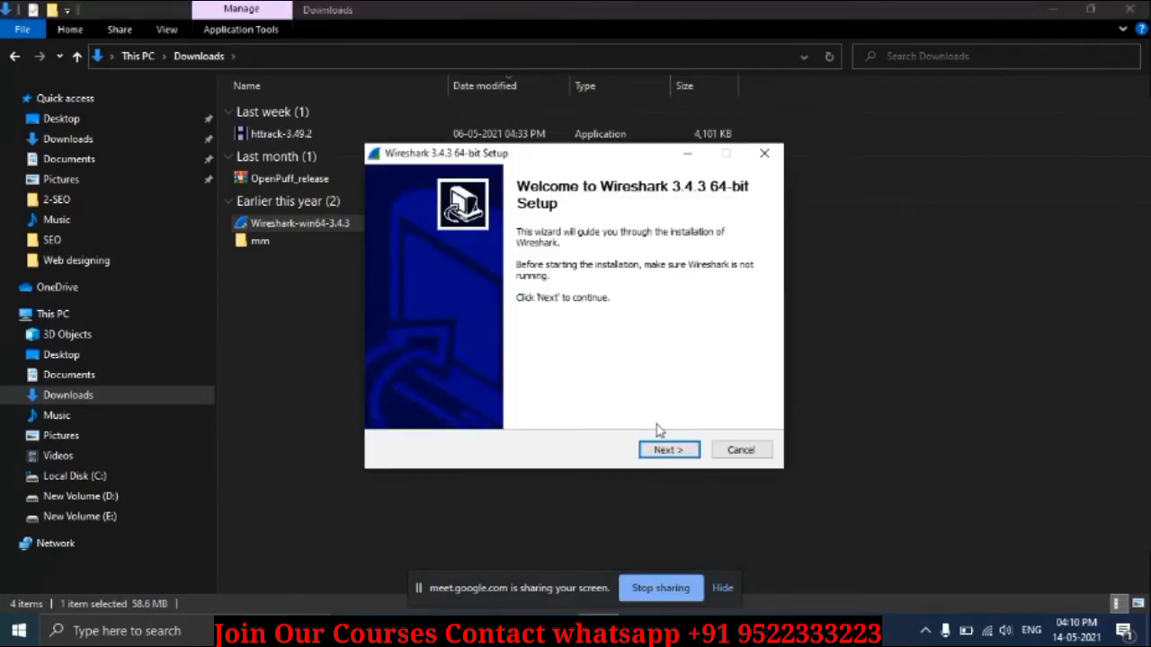
Step: Acknowledge the license and install Wireshark with the default components, shortcuts and C:\Program Files\Wireshark folder, keeping Npcap 1.10 included
left_click(668, 451)
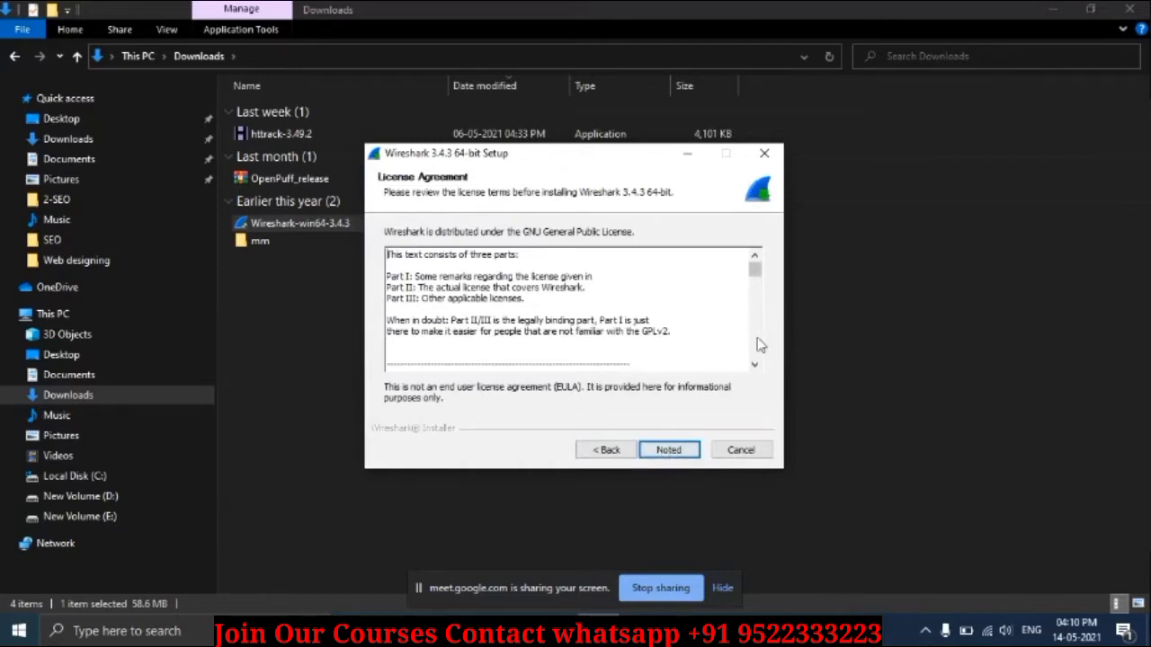
scroll(757, 344, "down", 5)
left_click(670, 452)
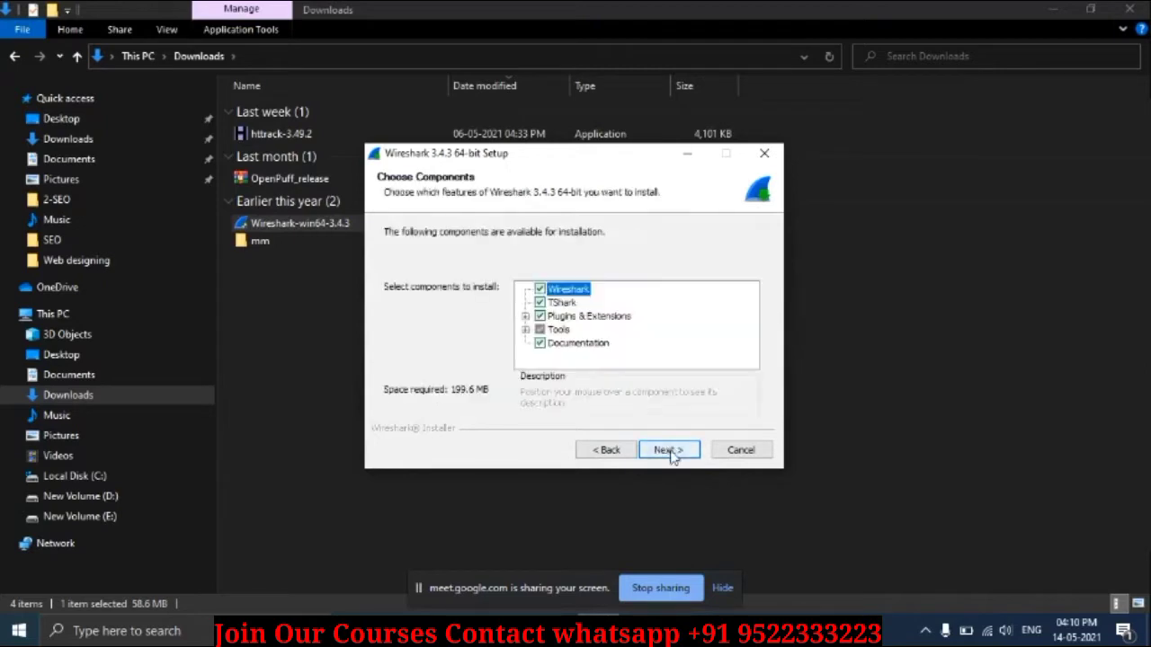
left_click(673, 454)
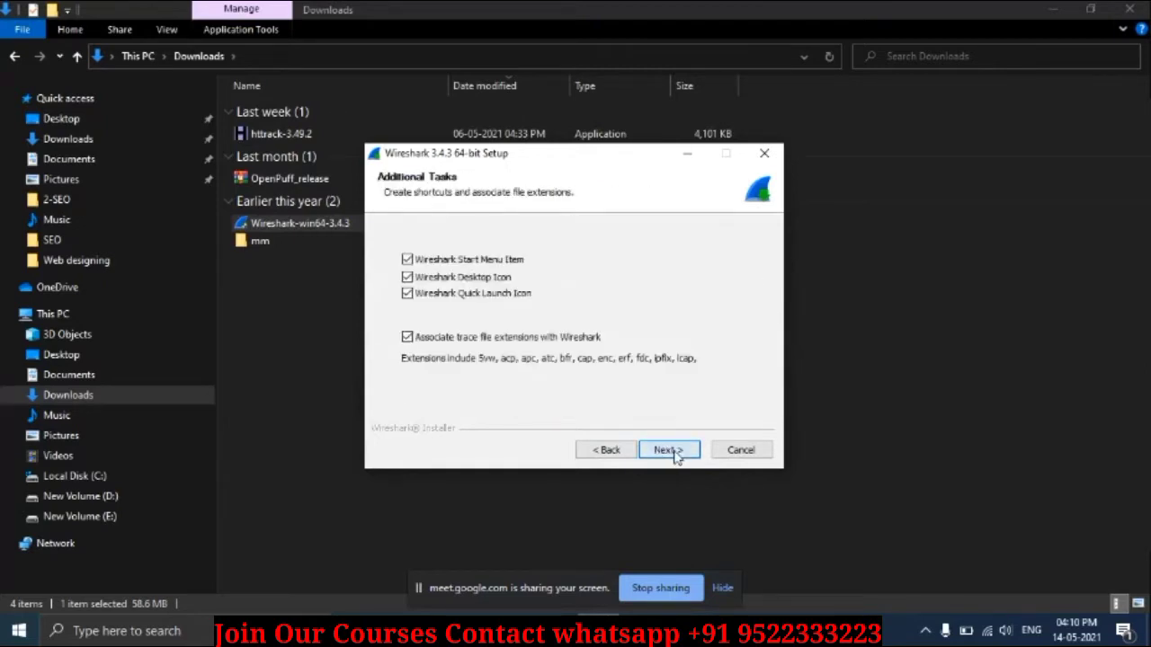
left_click(670, 450)
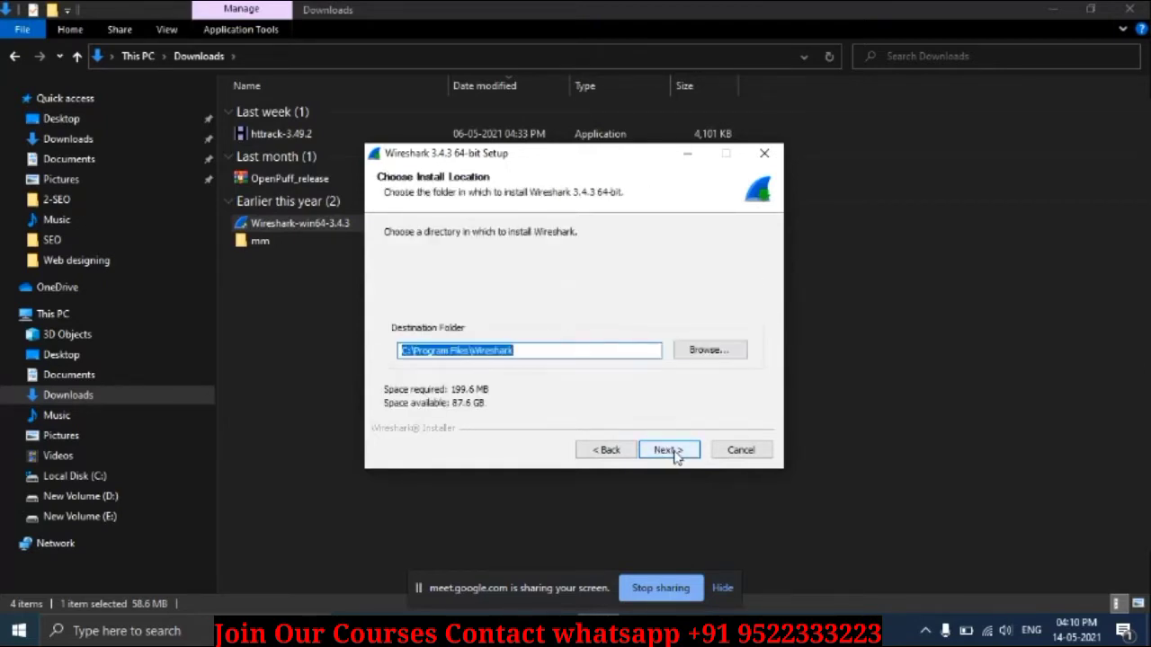
left_click(675, 452)
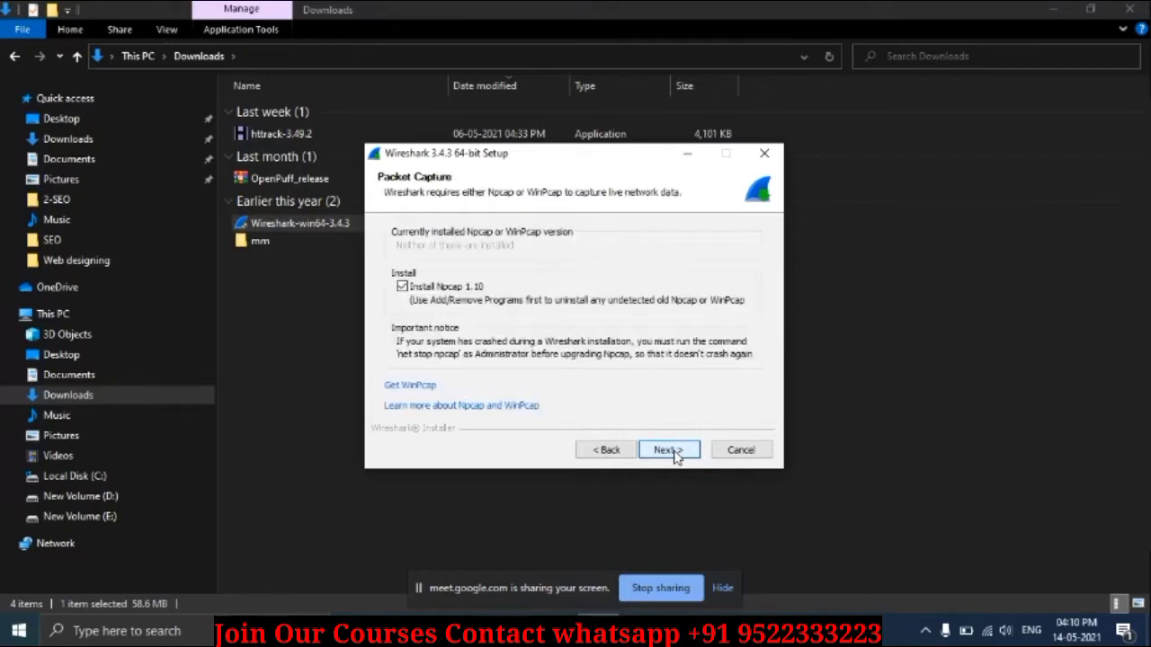
left_click(676, 454)
left_click(669, 451)
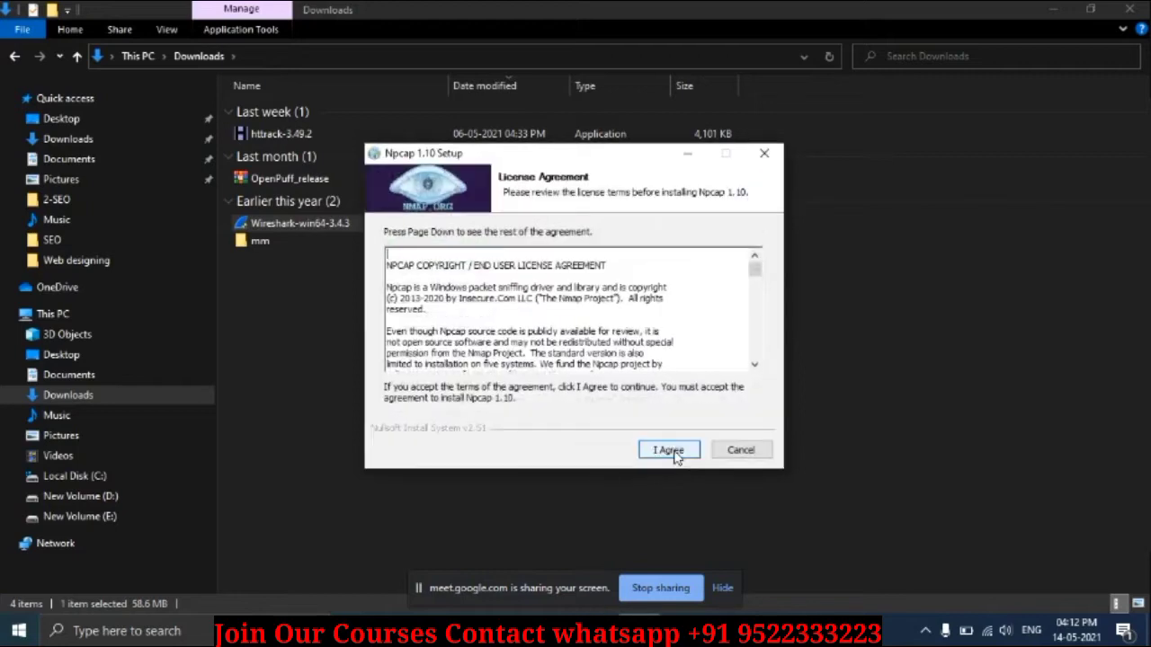
Step: Accept the Npcap 1.10 license and install it, then finish the Wireshark setup and close the Downloads window
left_click(673, 454)
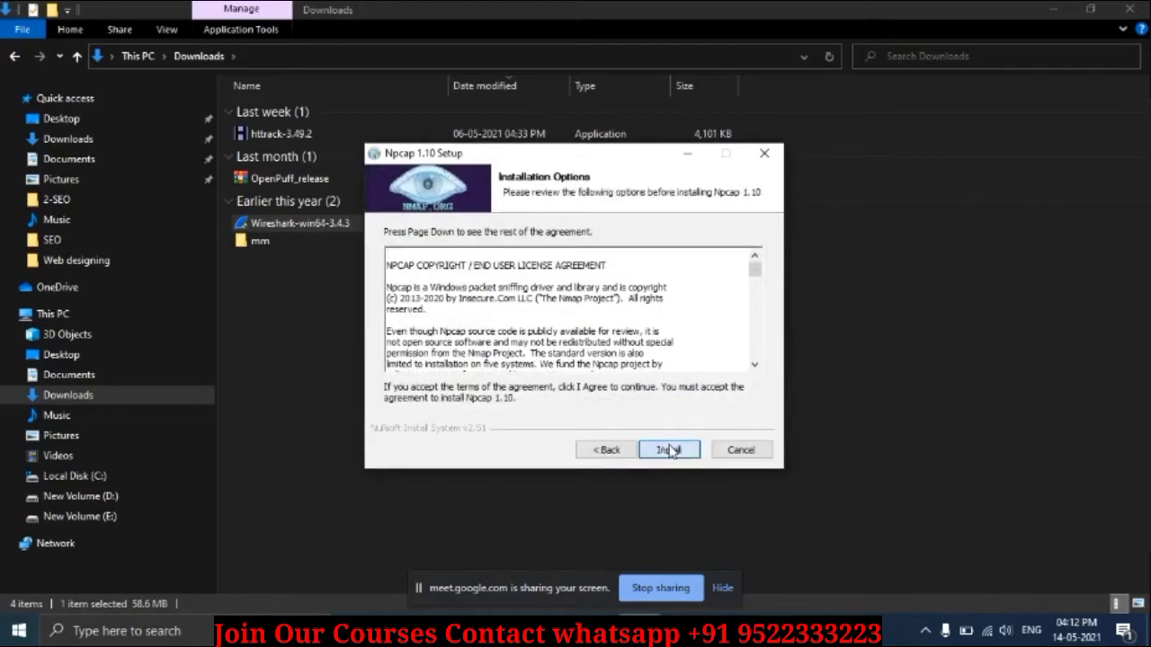
left_click(666, 454)
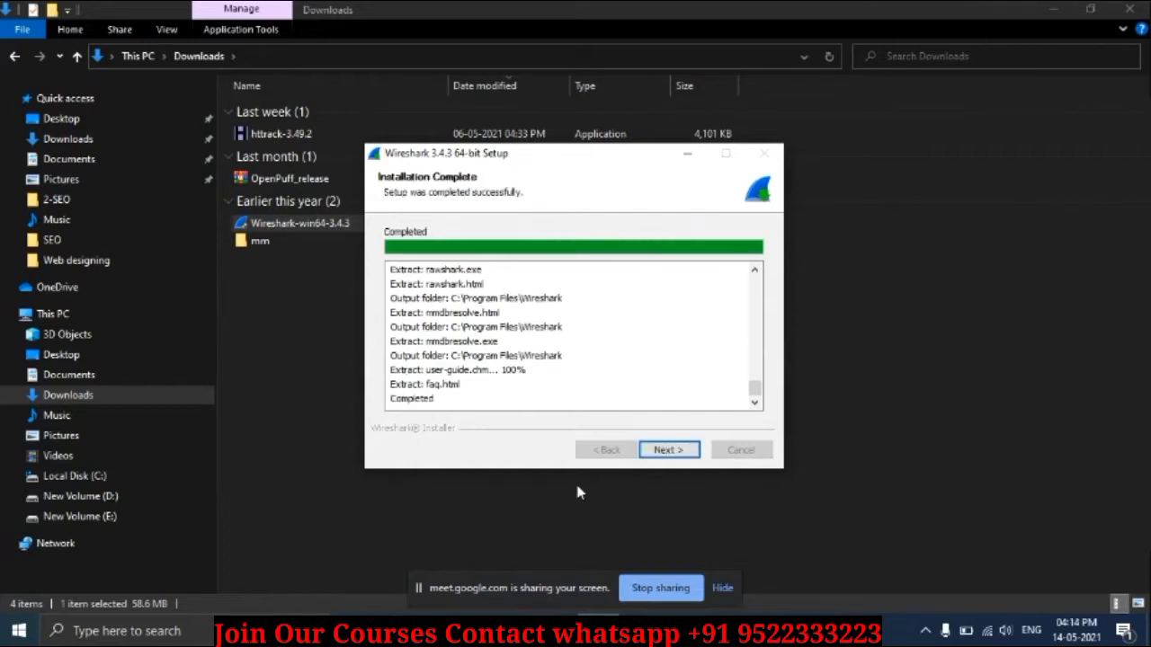
left_click(666, 453)
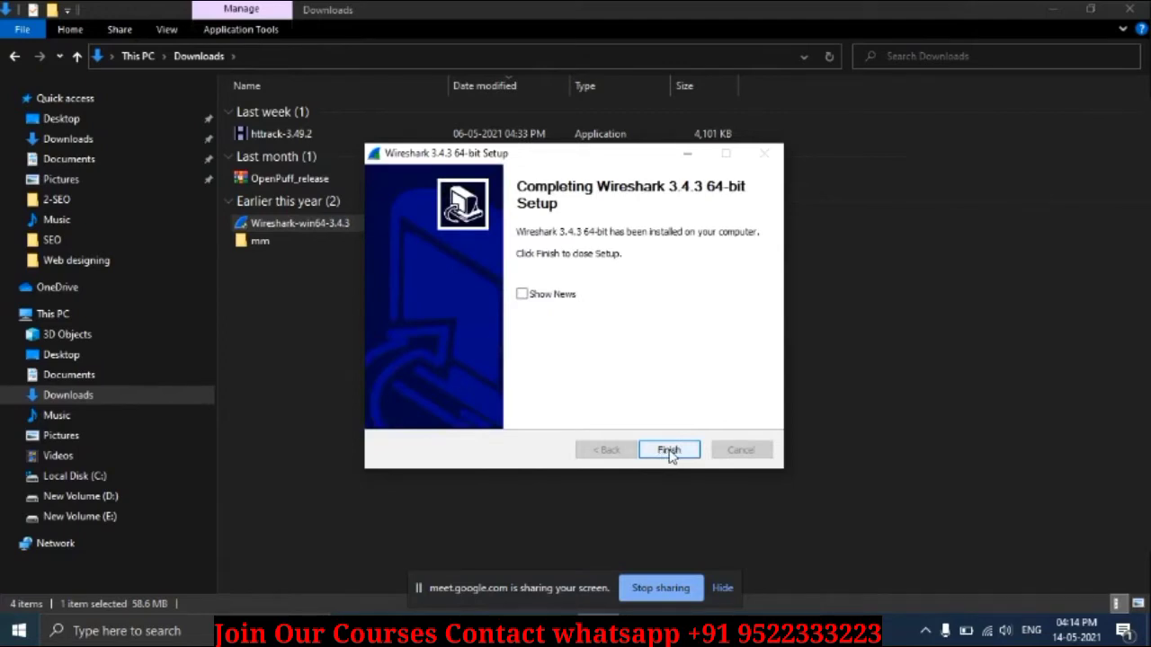
left_click(669, 451)
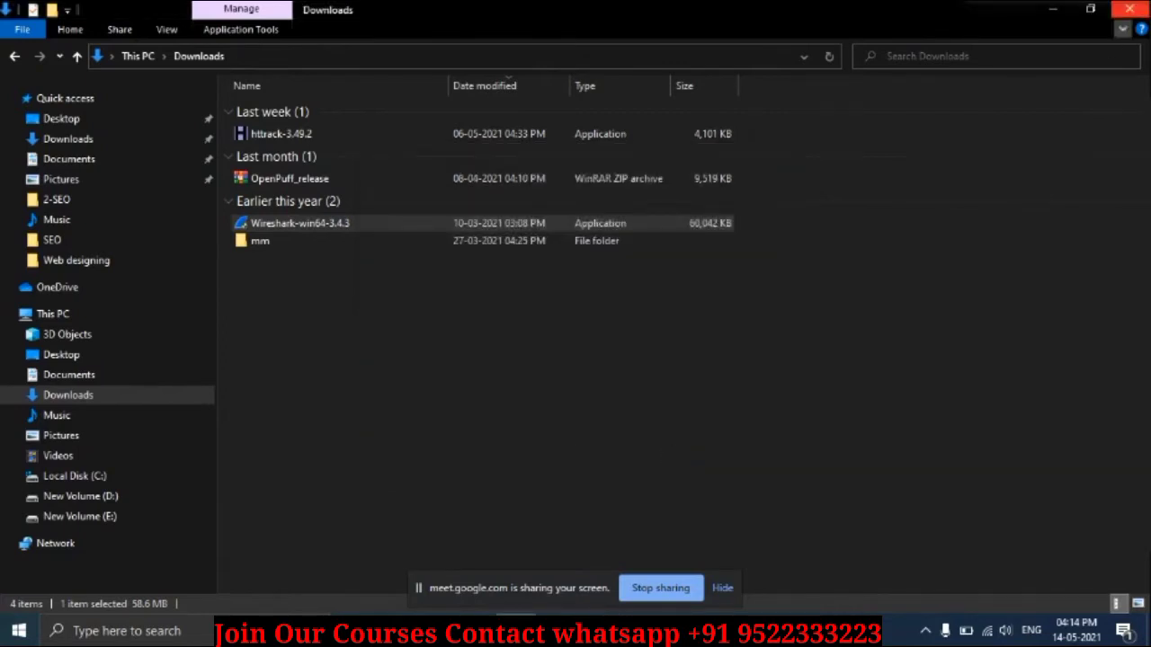
left_click(1129, 9)
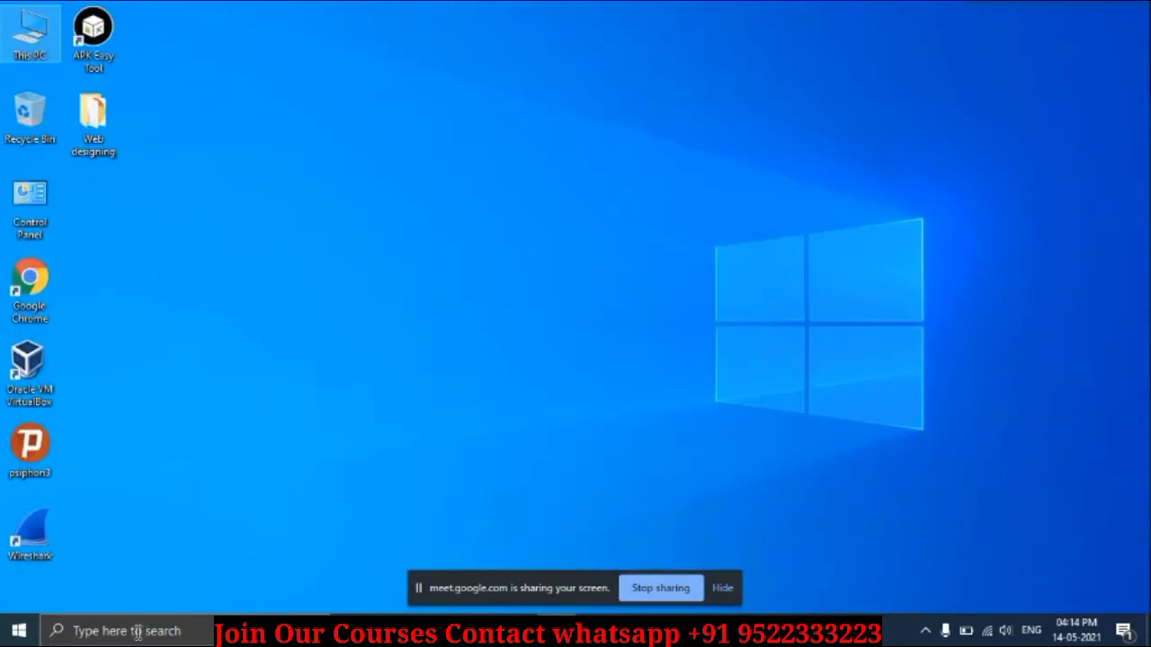
Step: Search Windows for "wire" and open the Wireshark app
left_click(137, 632)
type("w")
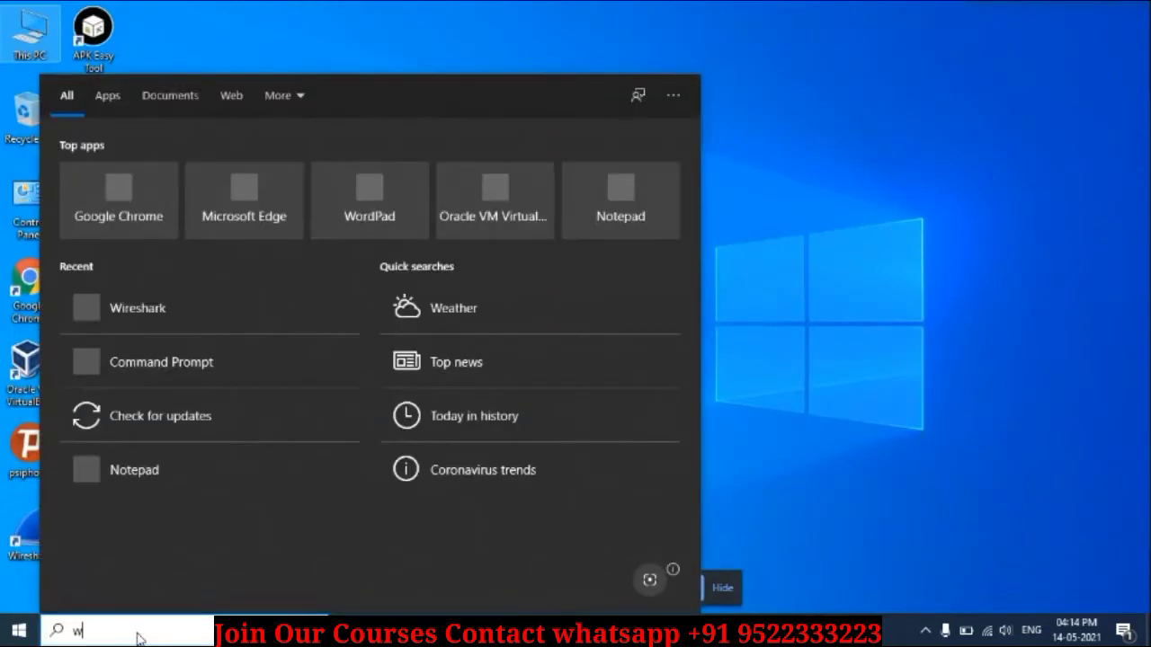
type("ire")
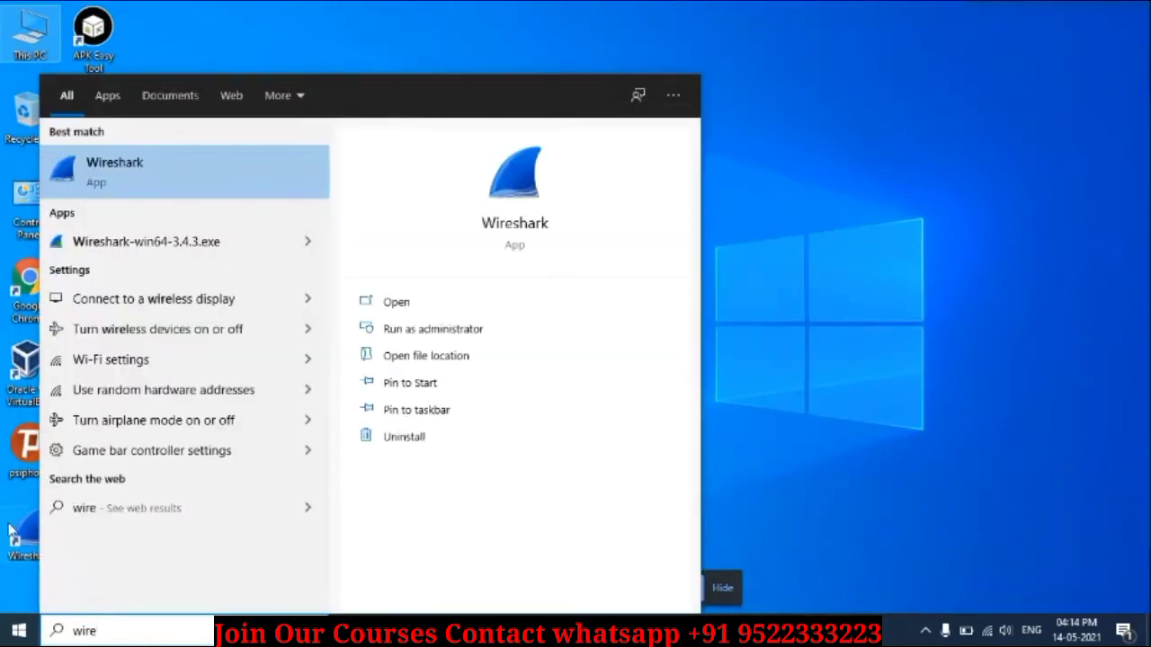
left_click(417, 310)
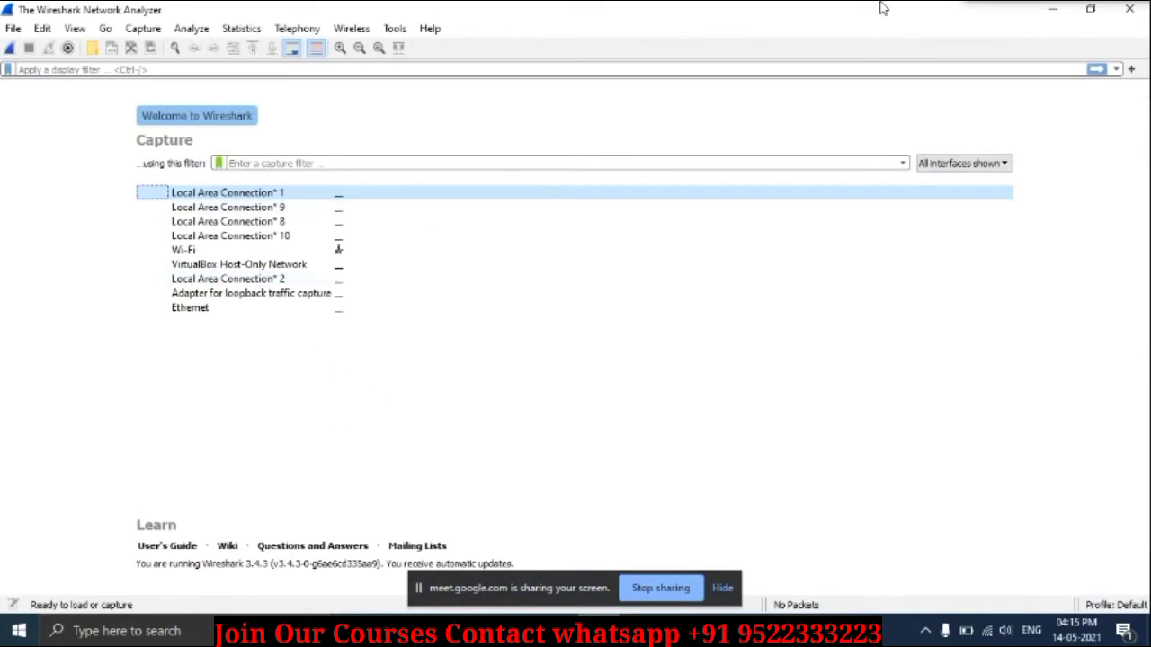
left_click(1049, 9)
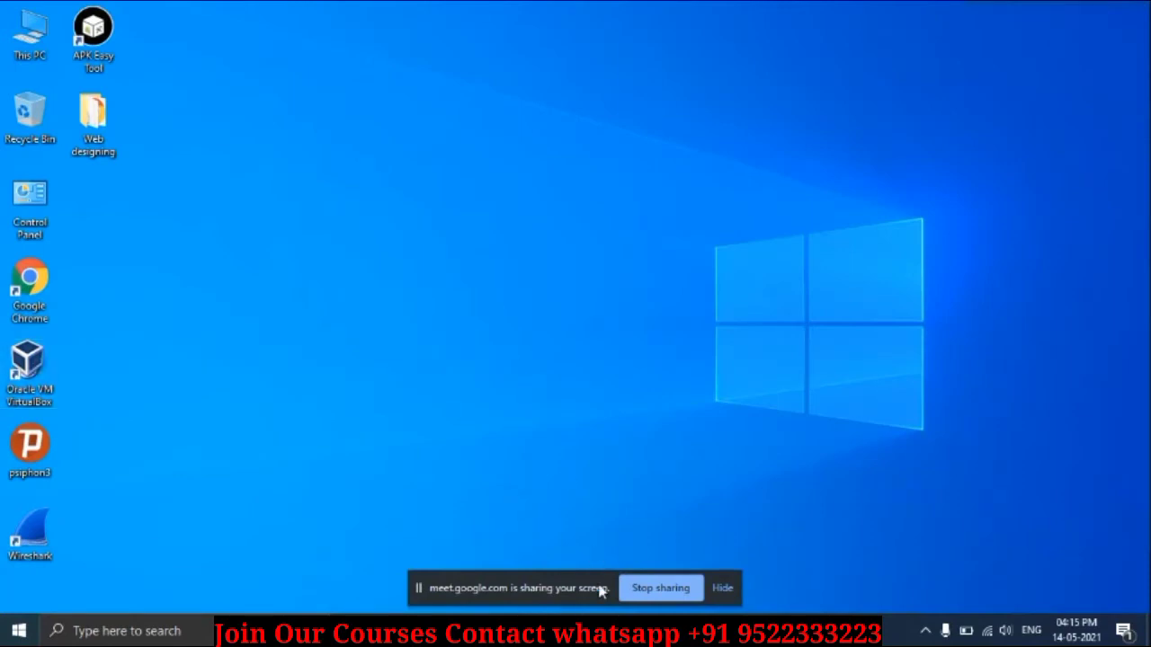
left_click(583, 631)
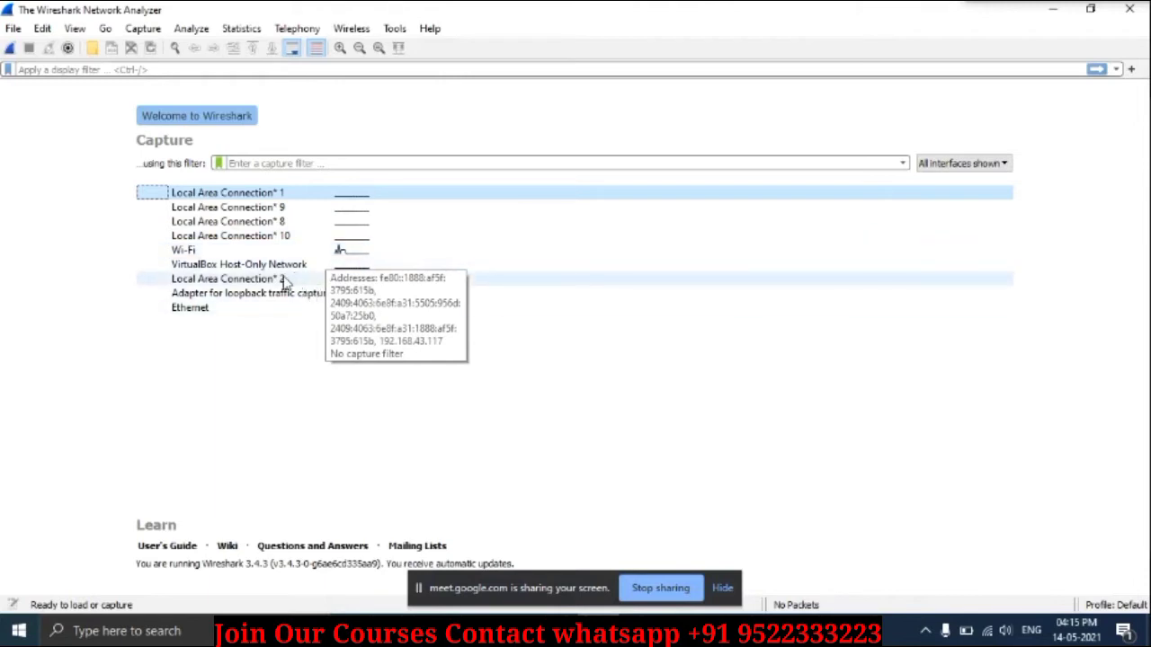
Step: Start a live capture on the Wi-Fi interface and select a UDP packet in the packet list
left_click(232, 311)
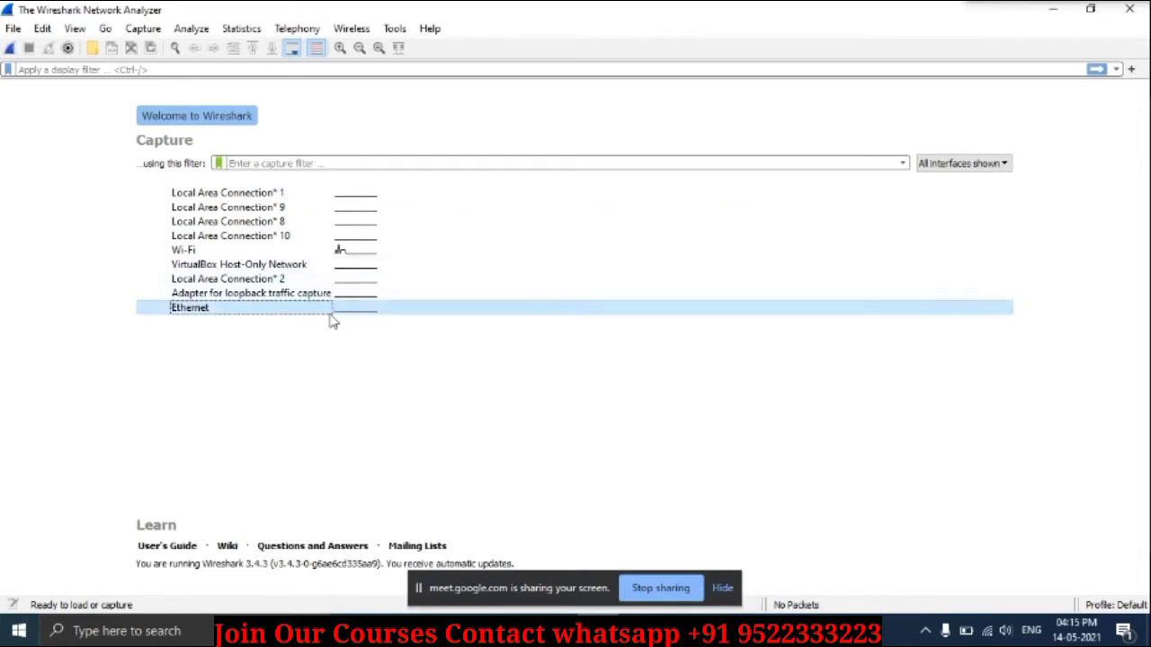
left_click(353, 256)
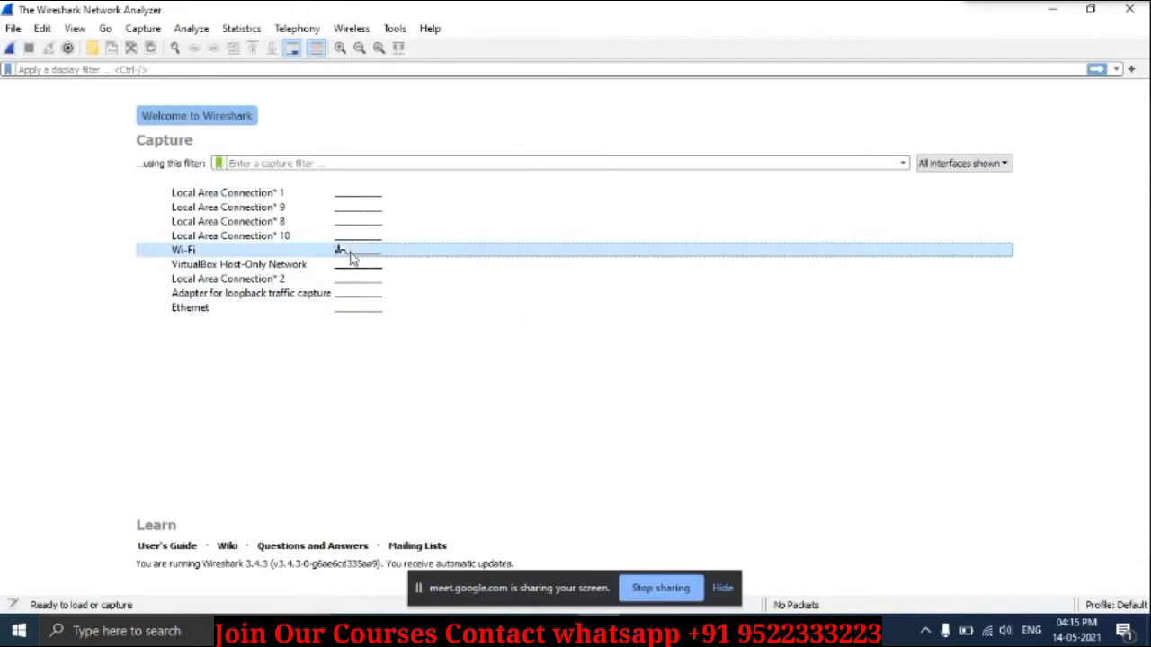
double_click(285, 249)
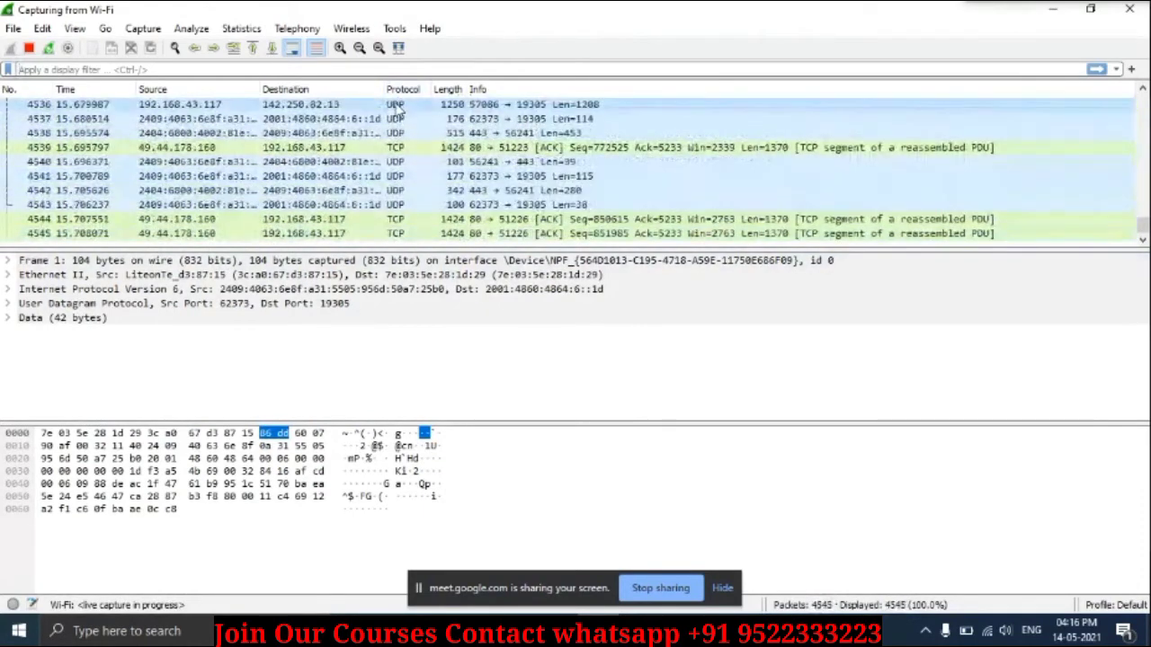
left_click(399, 104)
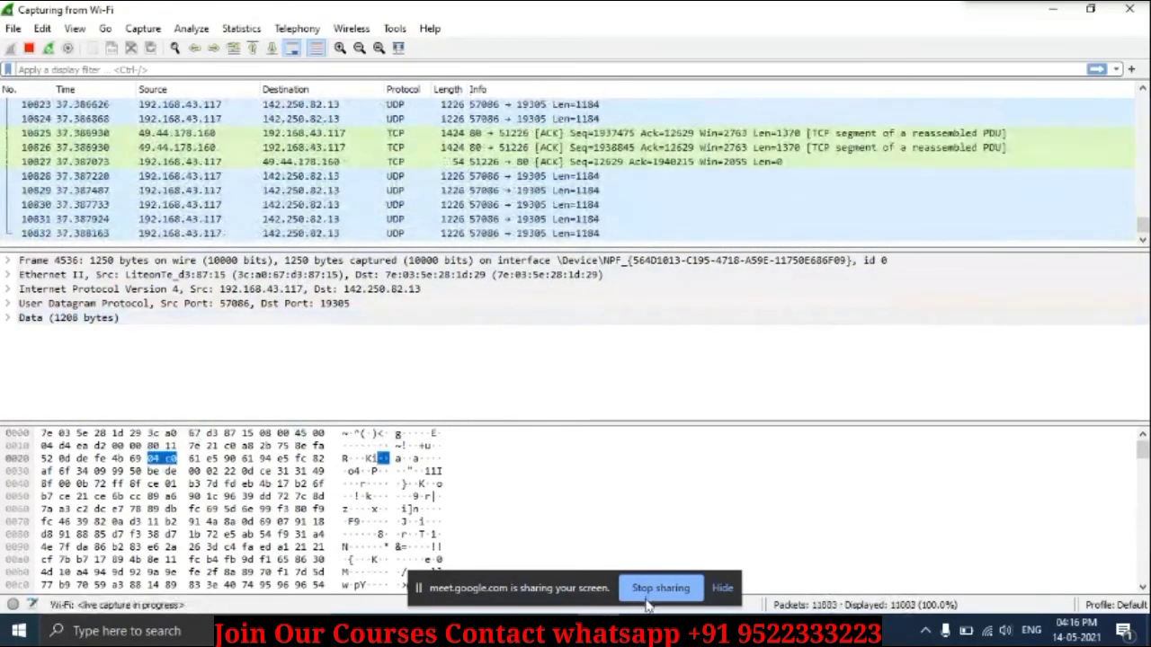
Step: Switch to Oracle VM VirtualBox Manager and start the Kali linux virtual machine
key("alt+Tab")
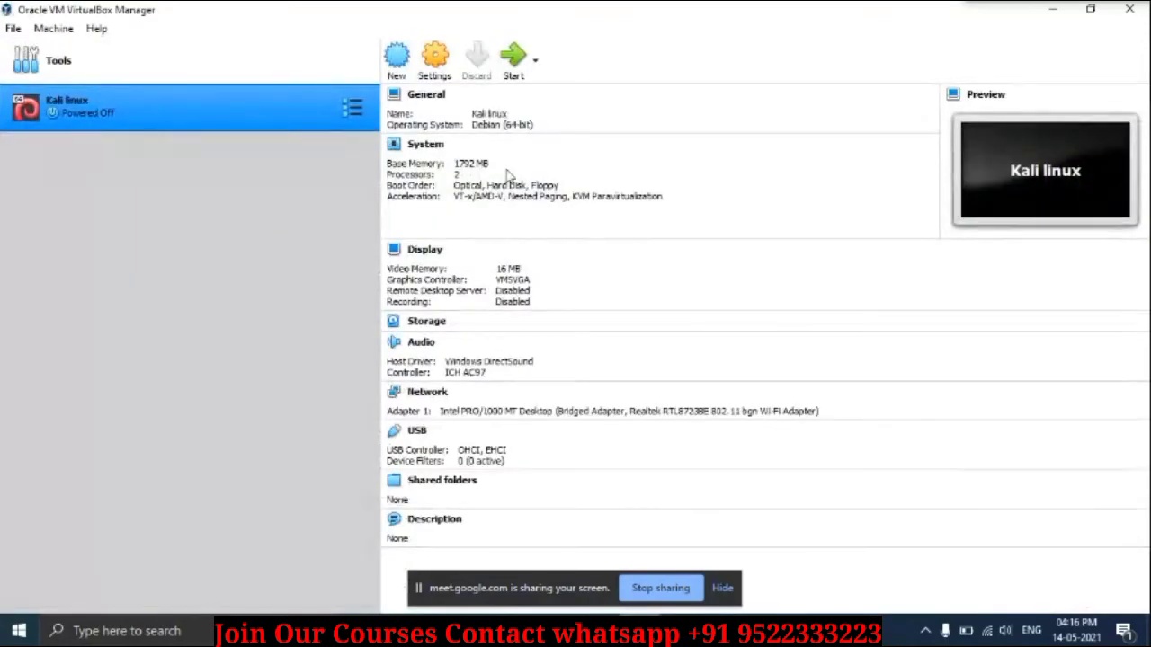
left_click(513, 54)
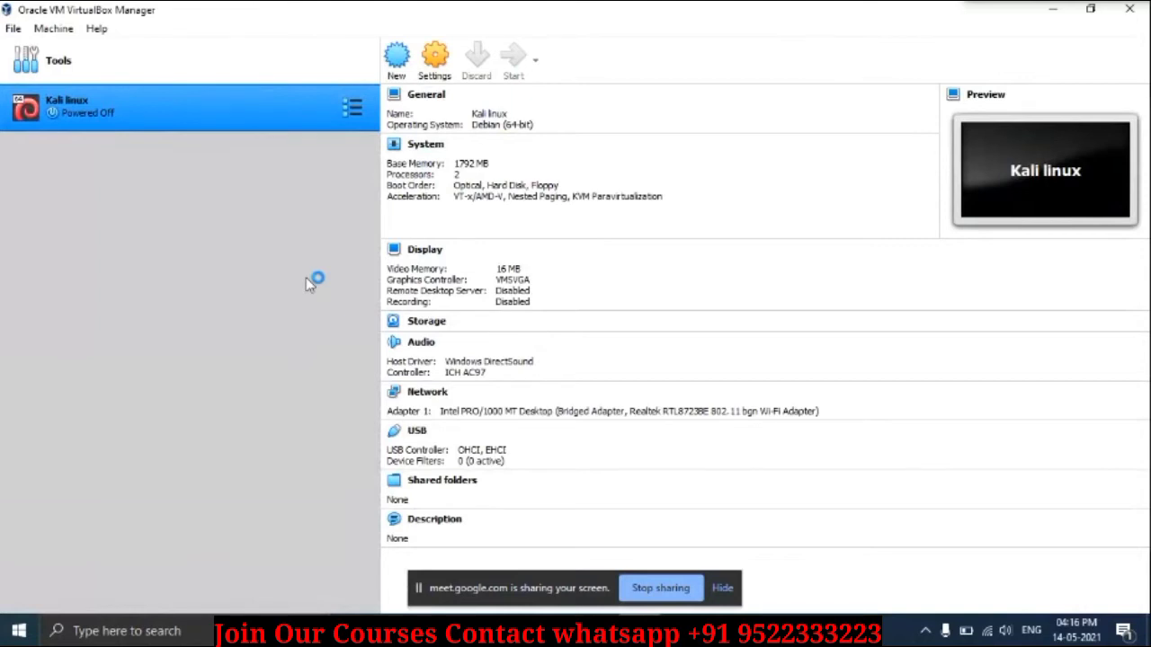
Step: Return to Wireshark and stop the live Wi-Fi capture
left_click(1055, 13)
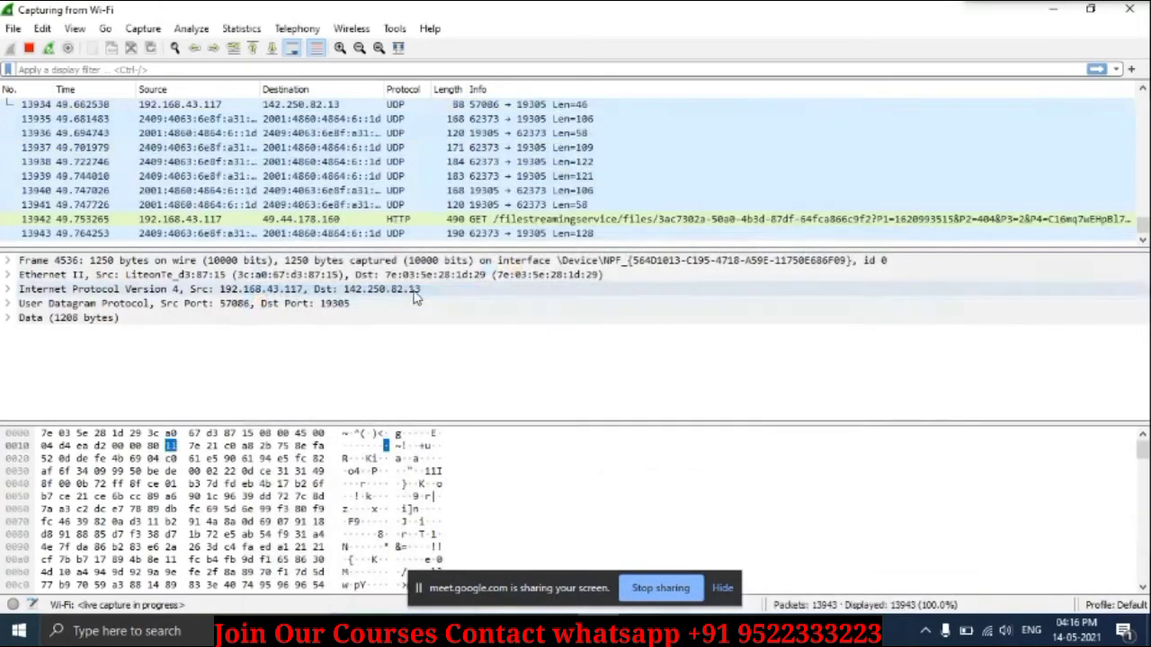
left_click(28, 48)
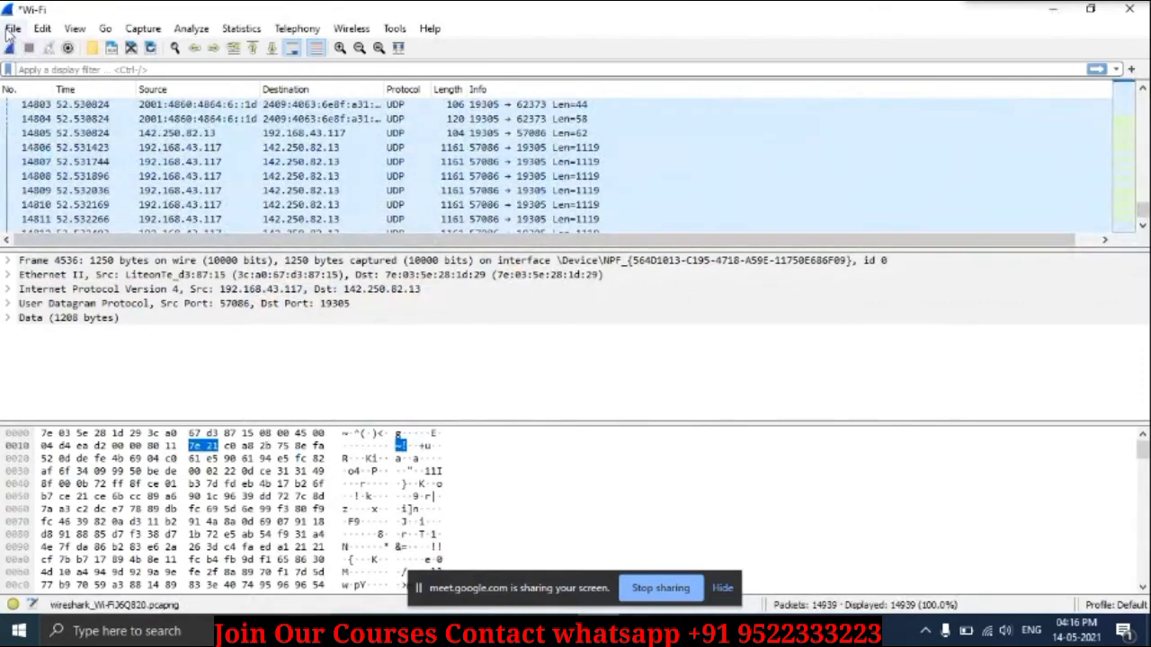
left_click(12, 29)
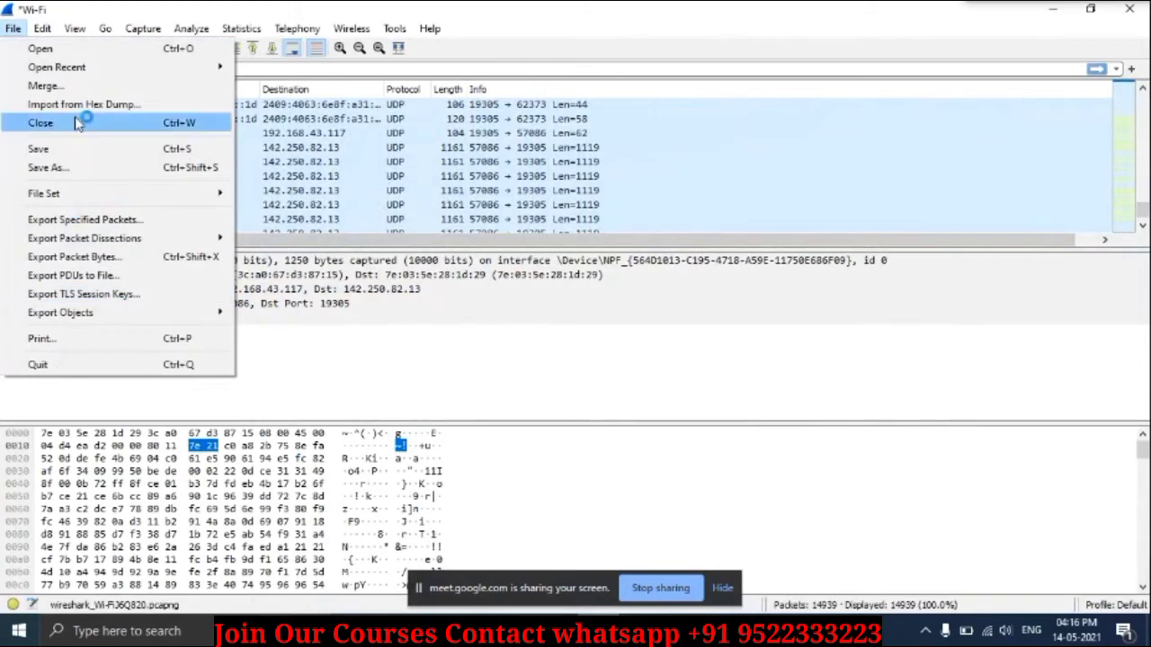
left_click(112, 391)
left_click(45, 34)
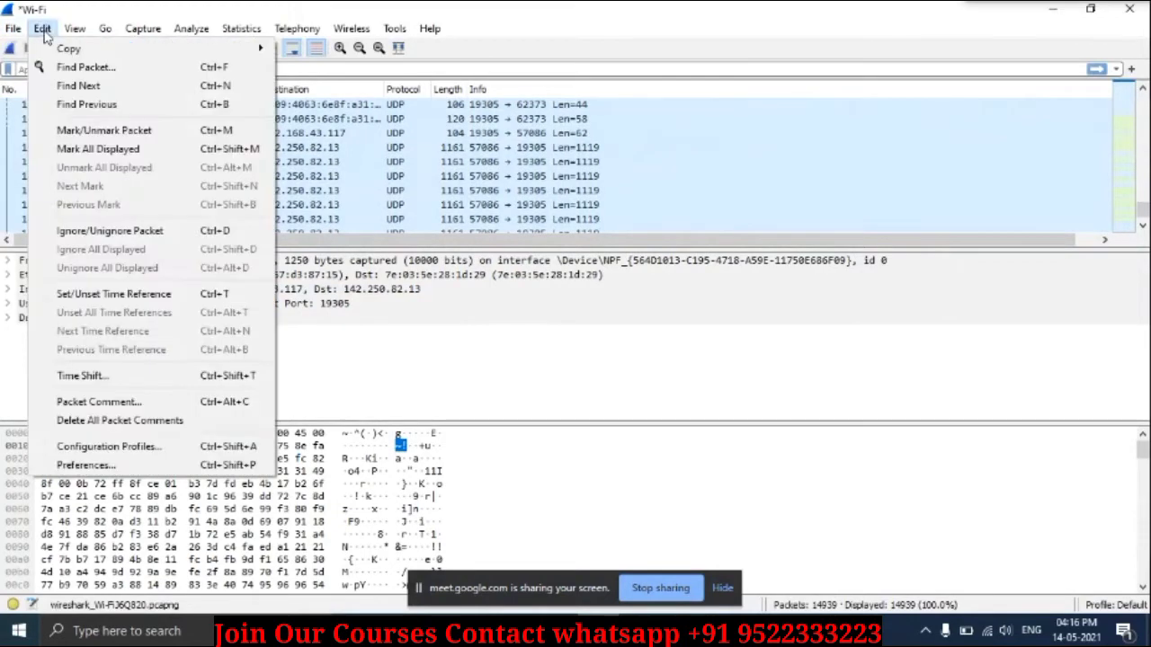
left_click(316, 369)
Step: View the list of credentials found in the Wi-Fi capture and close it
left_click(396, 29)
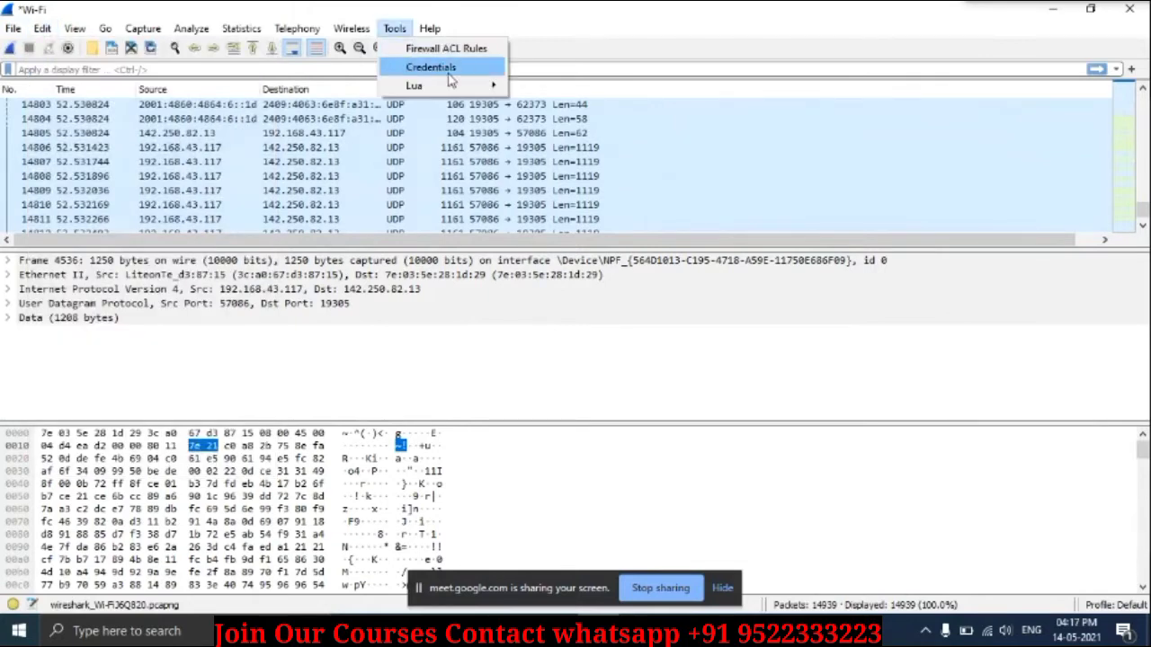
left_click(450, 72)
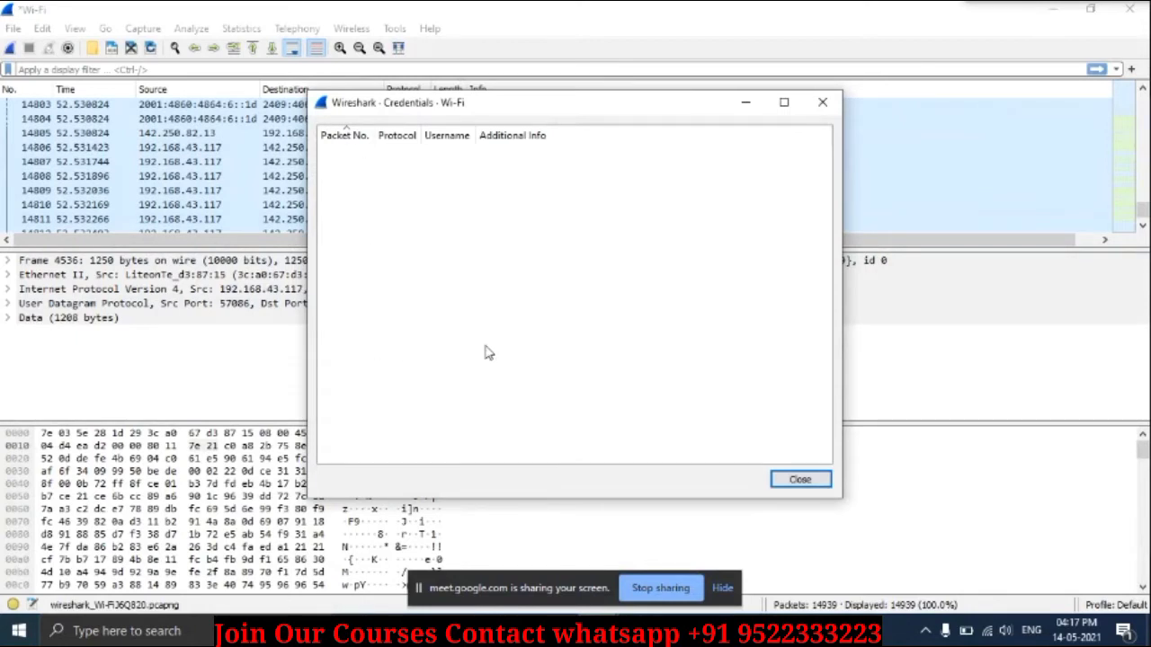
key("Escape")
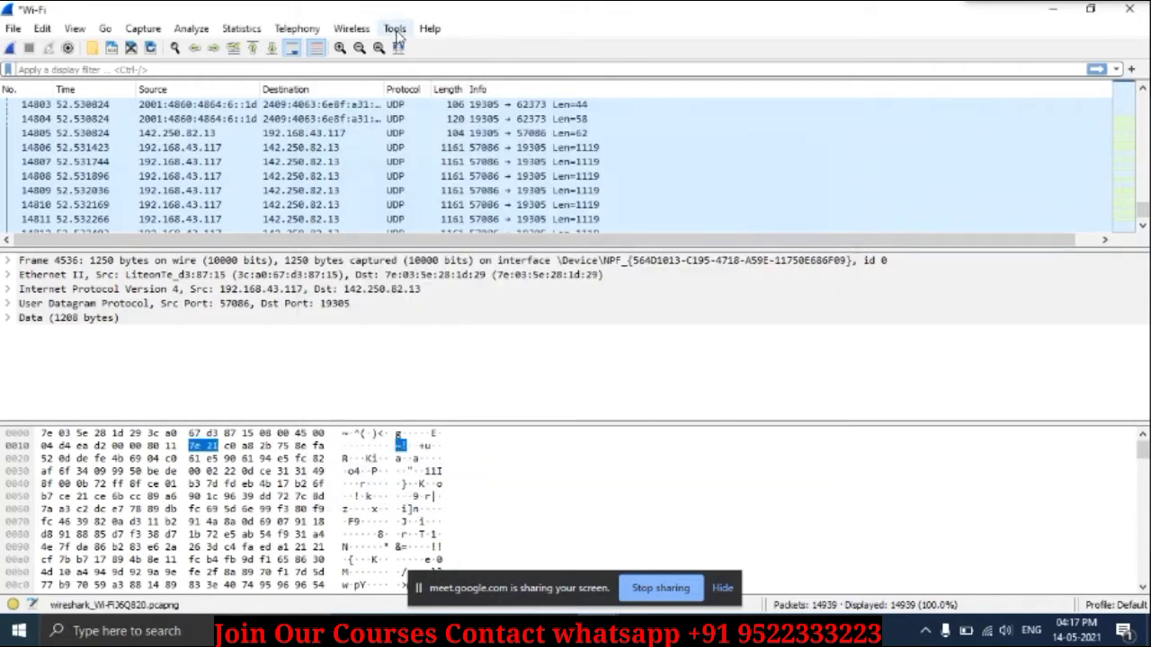
left_click(396, 29)
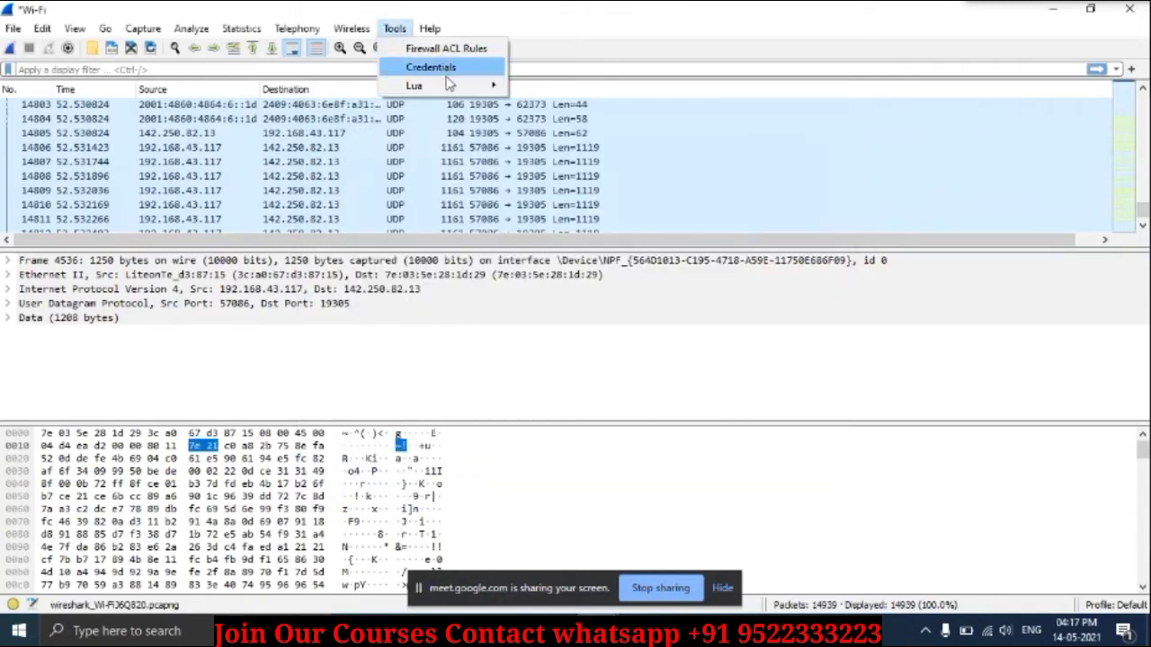
mouse_move(455, 88)
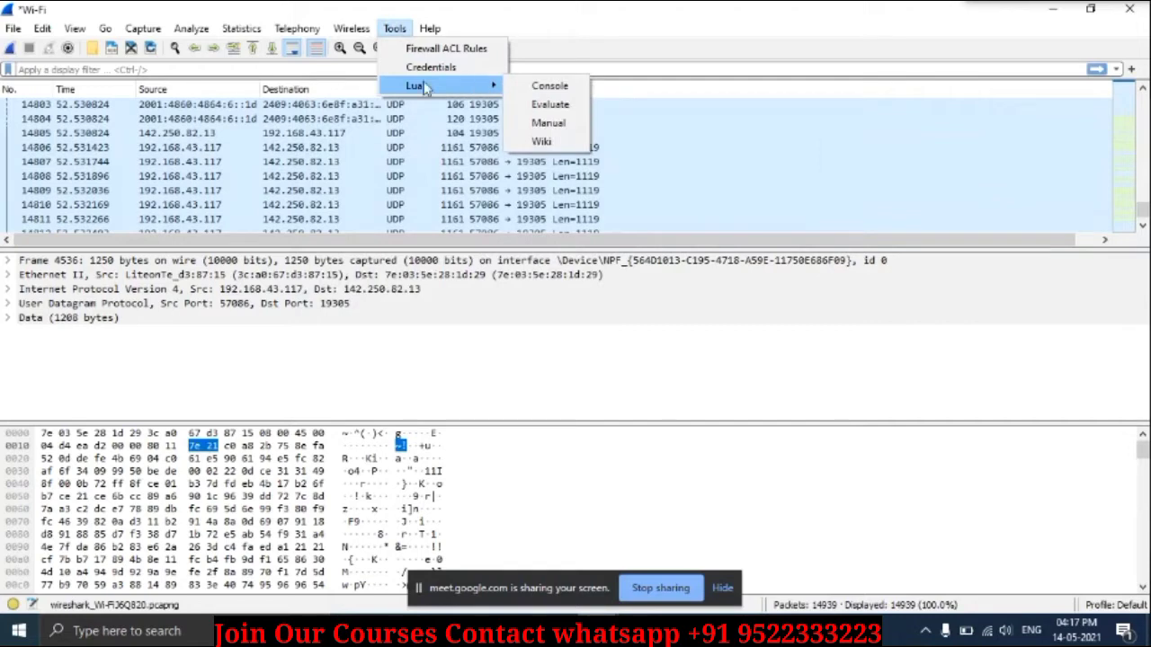
mouse_move(351, 30)
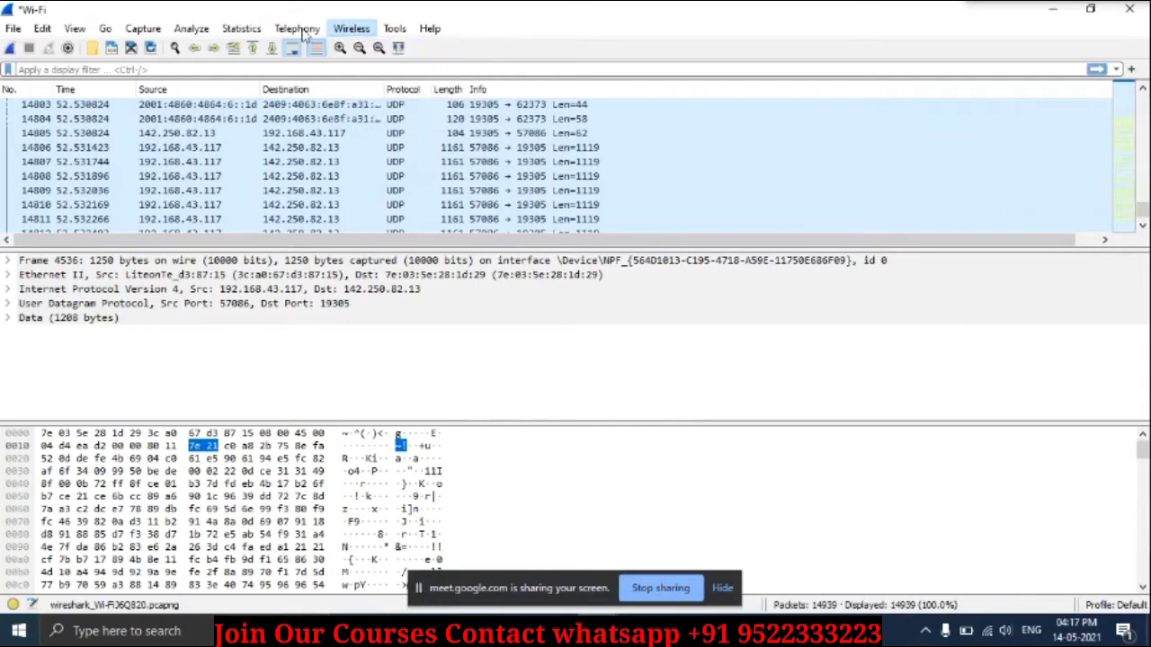
mouse_move(300, 29)
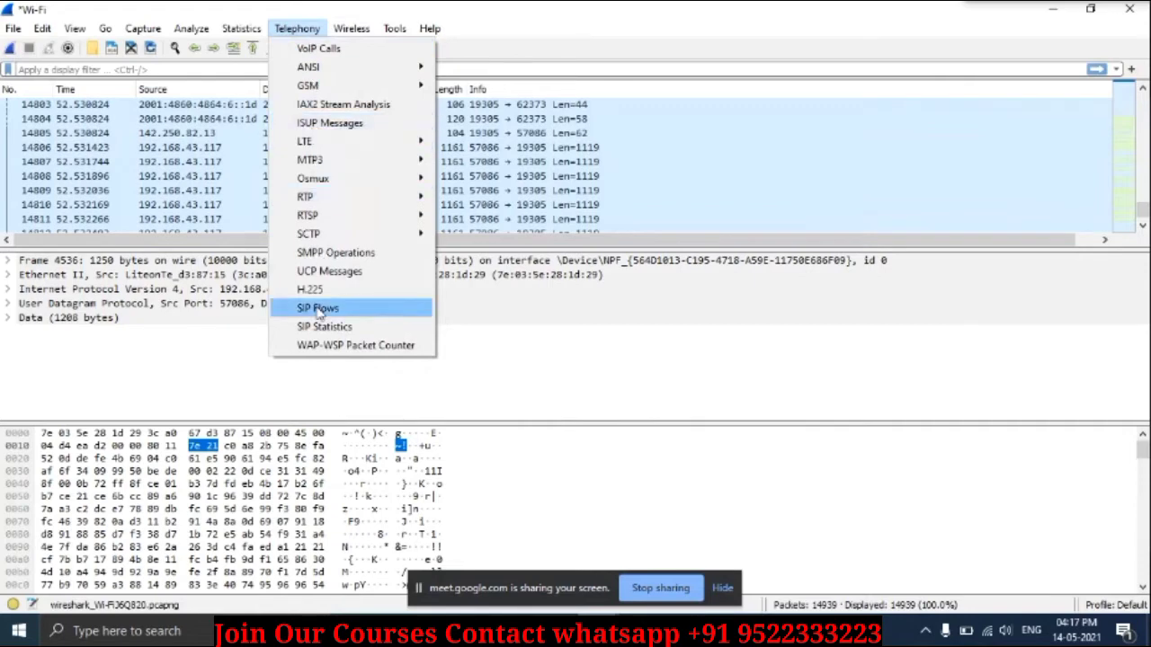
mouse_move(310, 159)
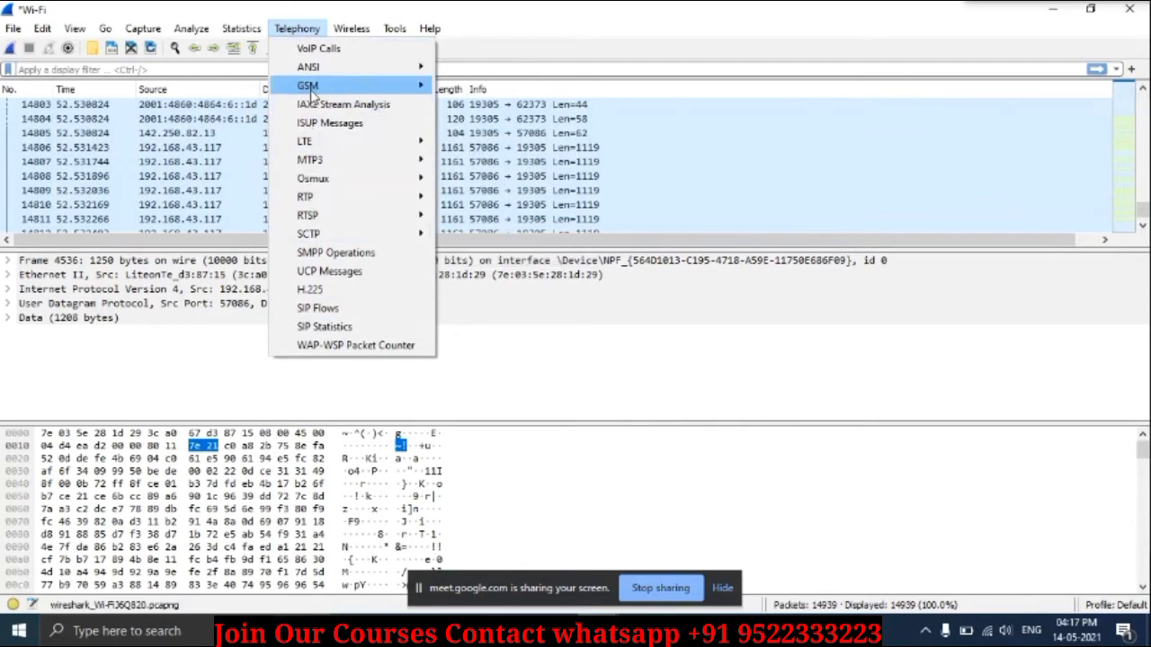
mouse_move(311, 90)
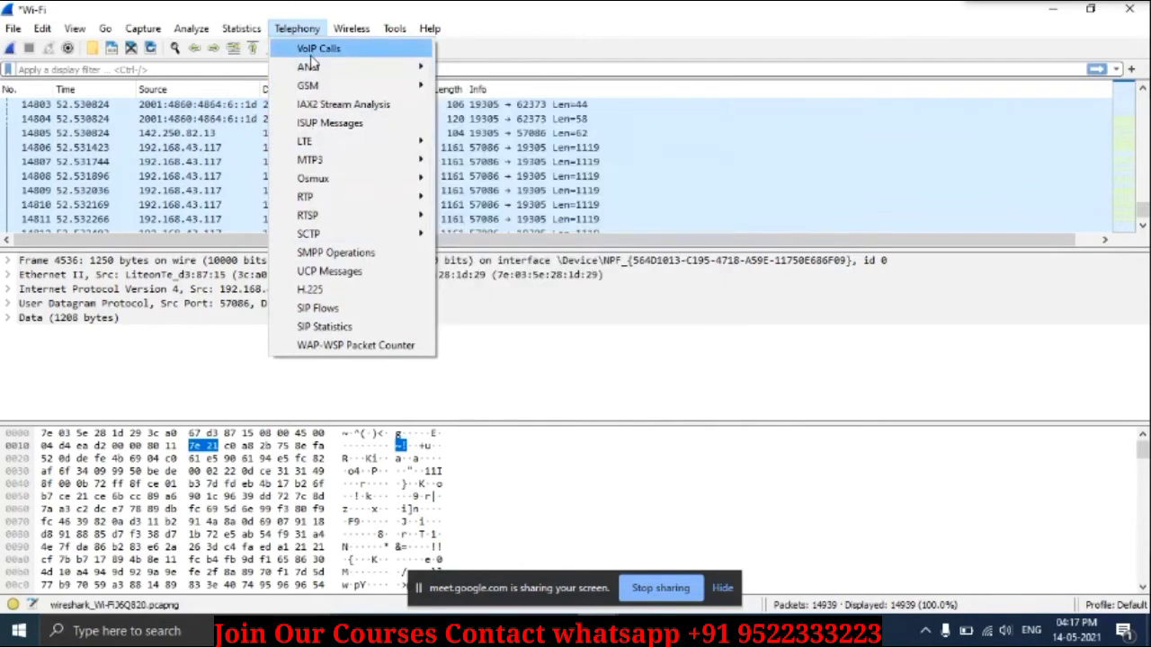
mouse_move(232, 29)
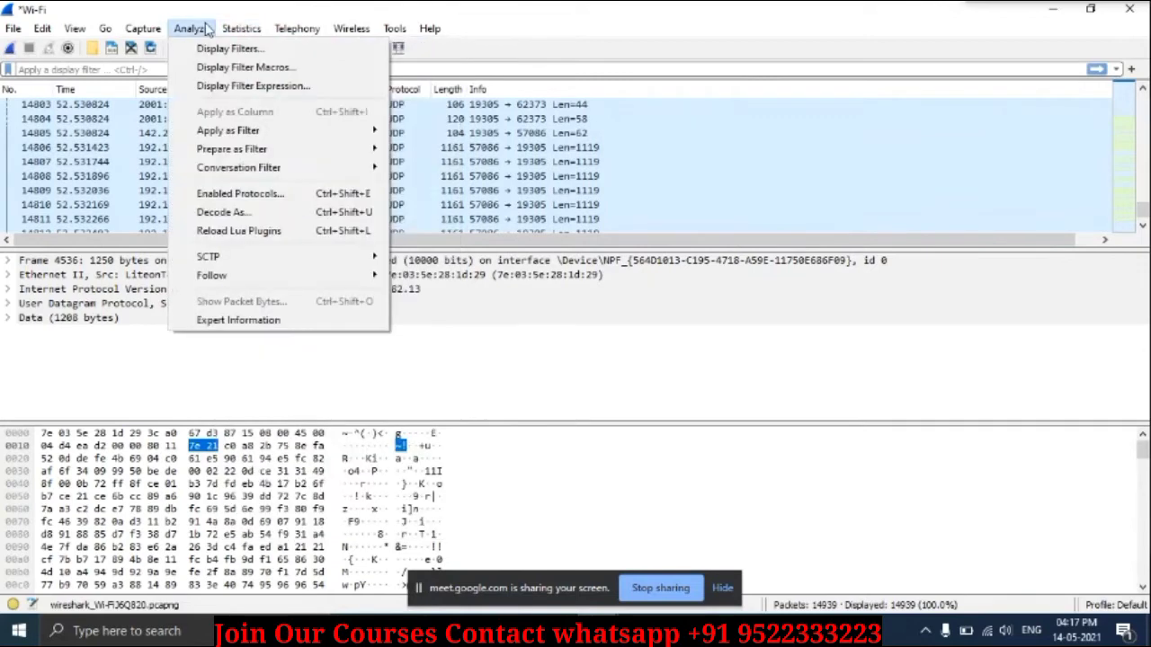
mouse_move(159, 32)
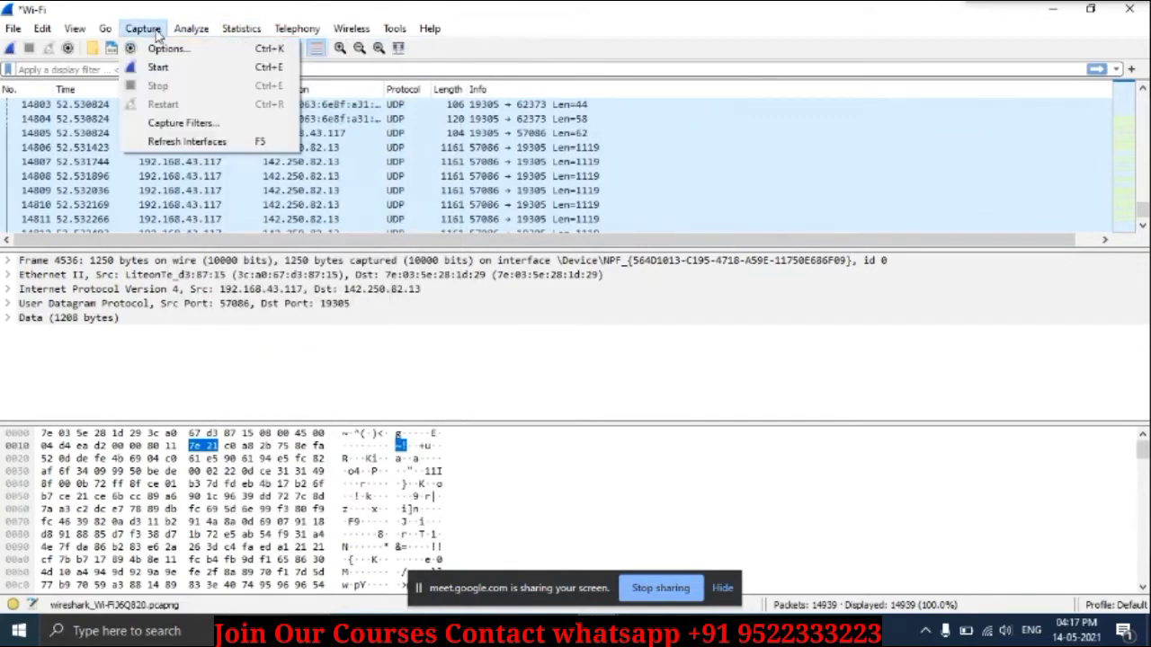
mouse_move(77, 33)
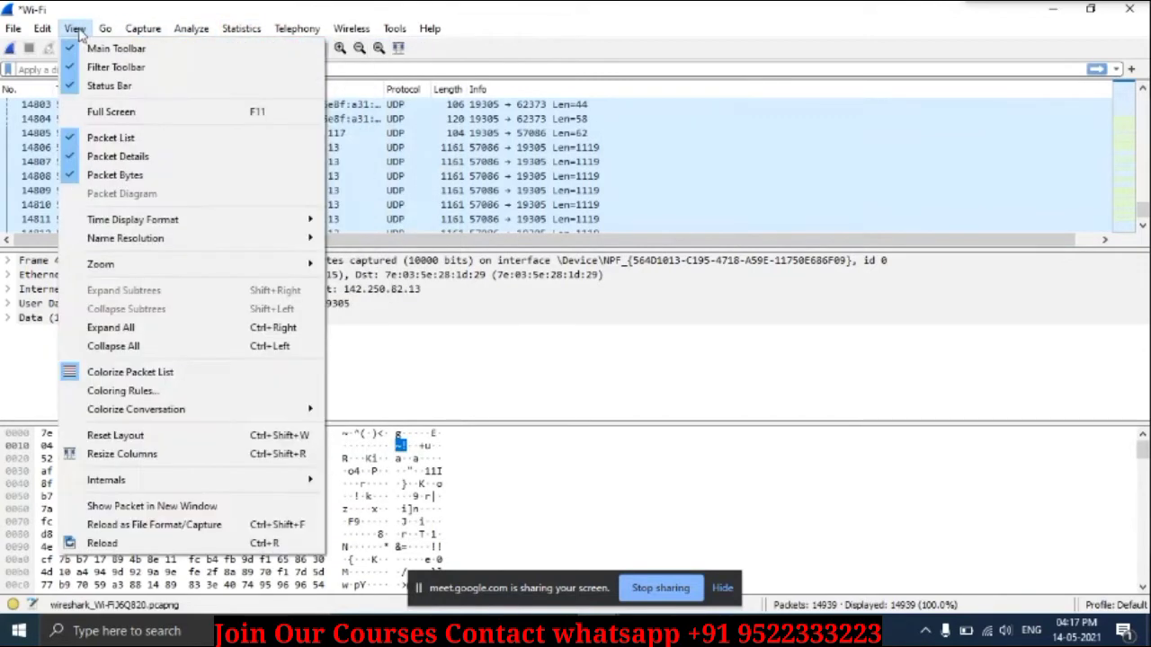
left_click(504, 414)
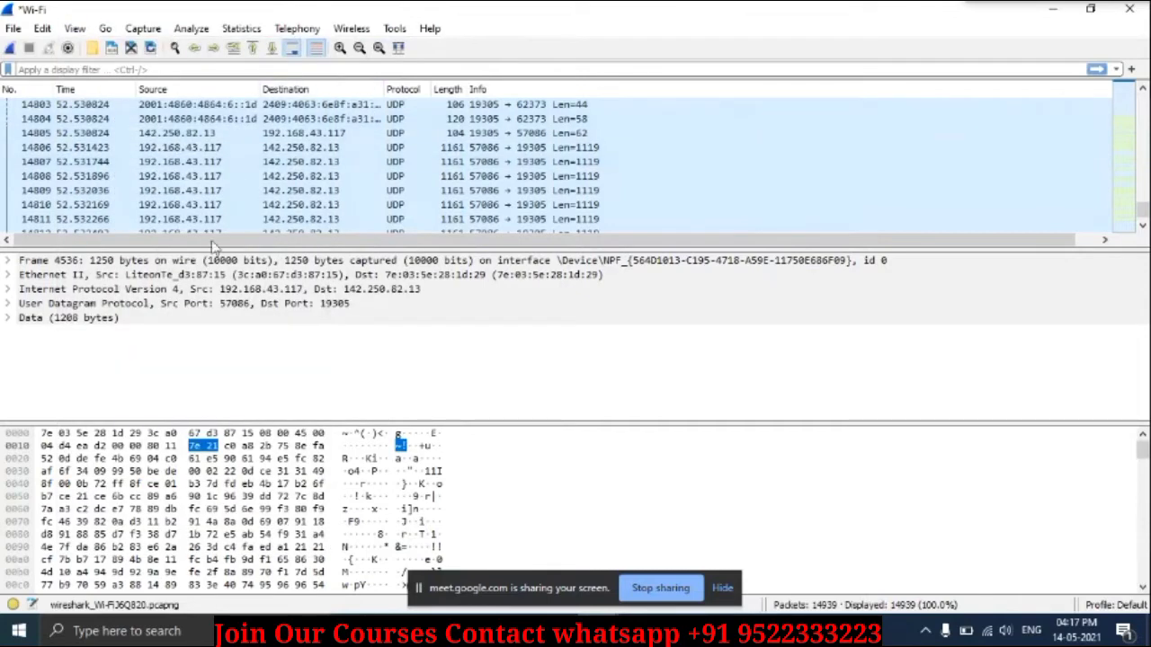
Step: Apply the display filter tcp.port == 80 || udp.port == 80 to the captured packets
left_click(342, 70)
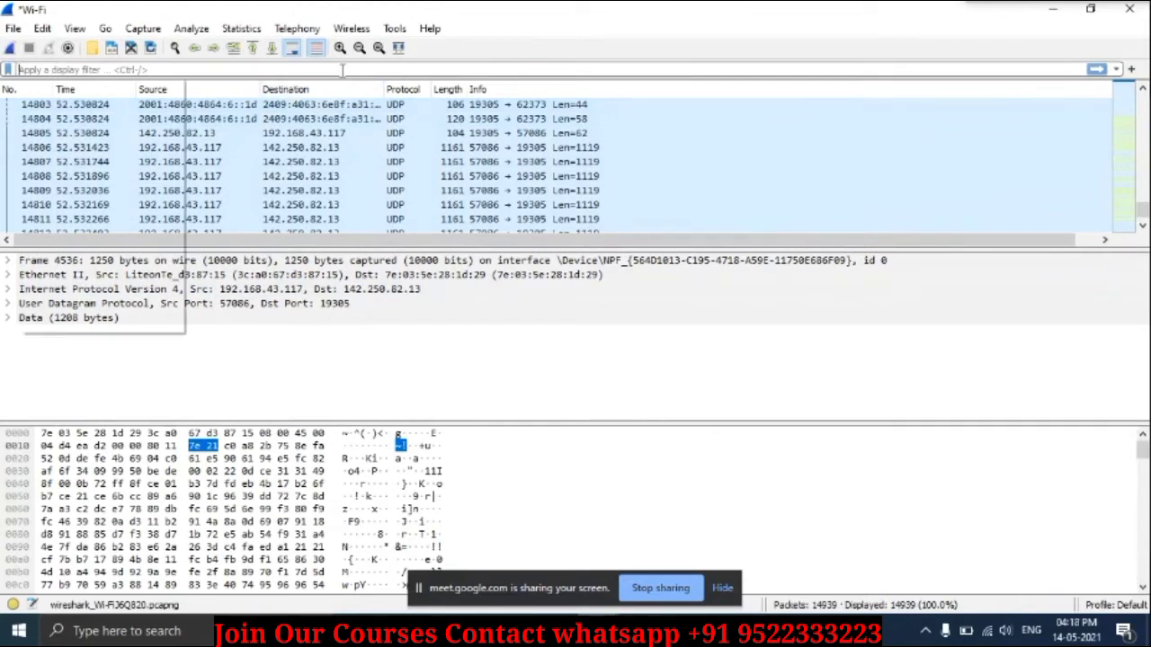
type("tcp")
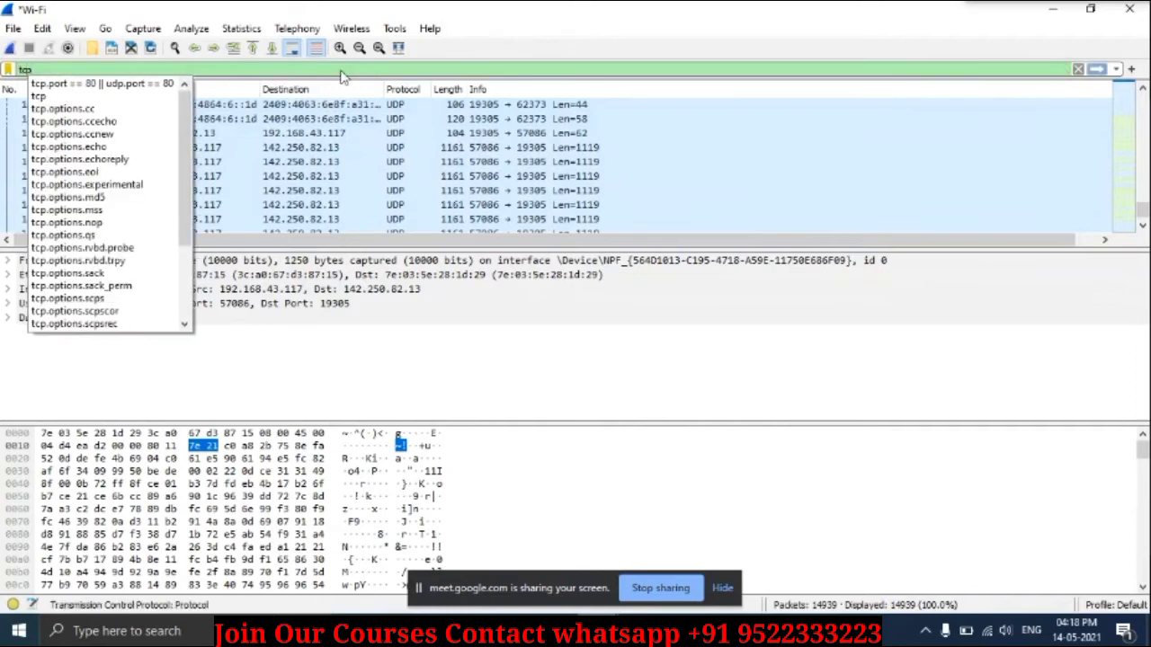
left_click(149, 86)
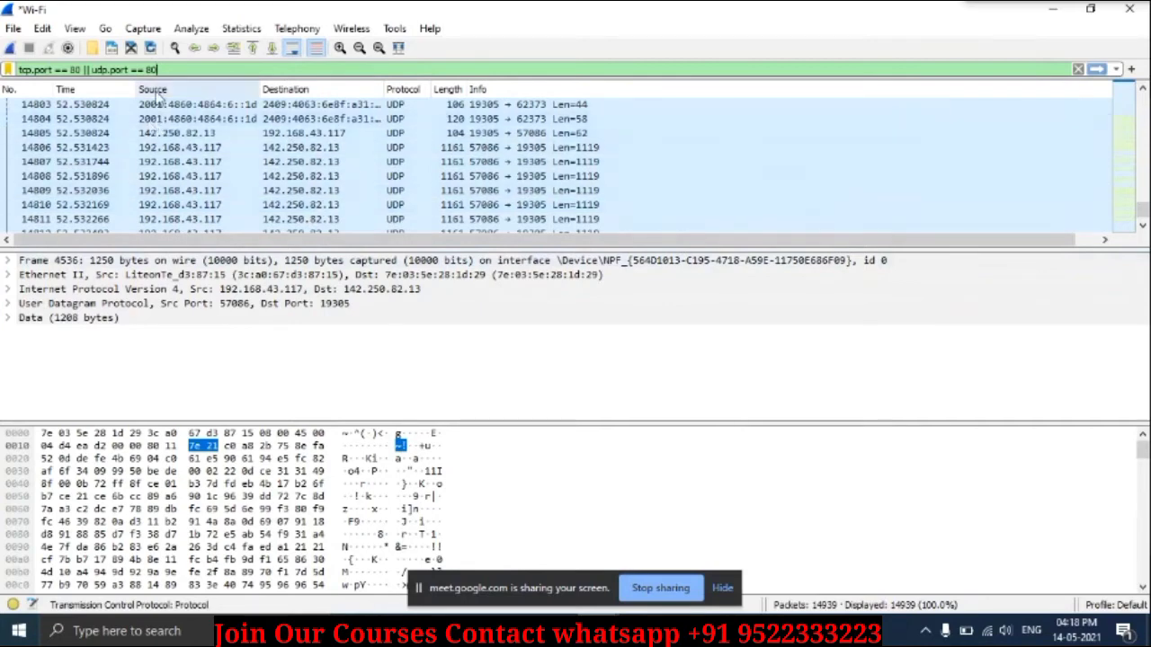
key("Return")
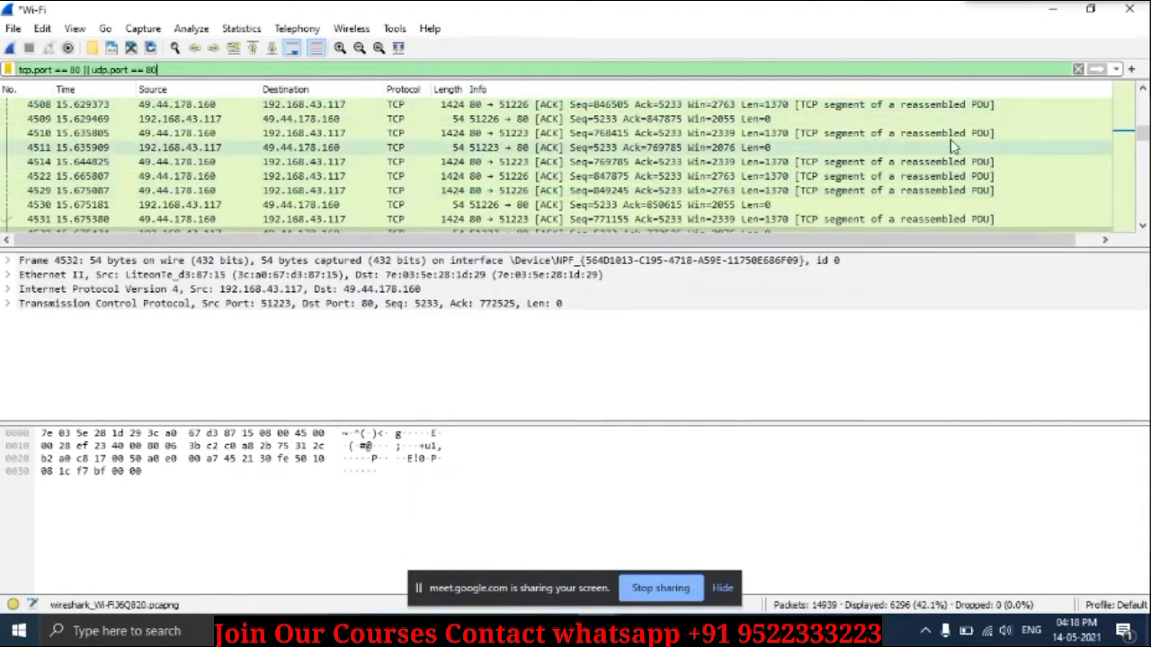
Step: Select TCP packet 1913 from 49.44.178.160 and go back to the start of the filtered packet list
left_click_drag(1146, 144, 1144, 122)
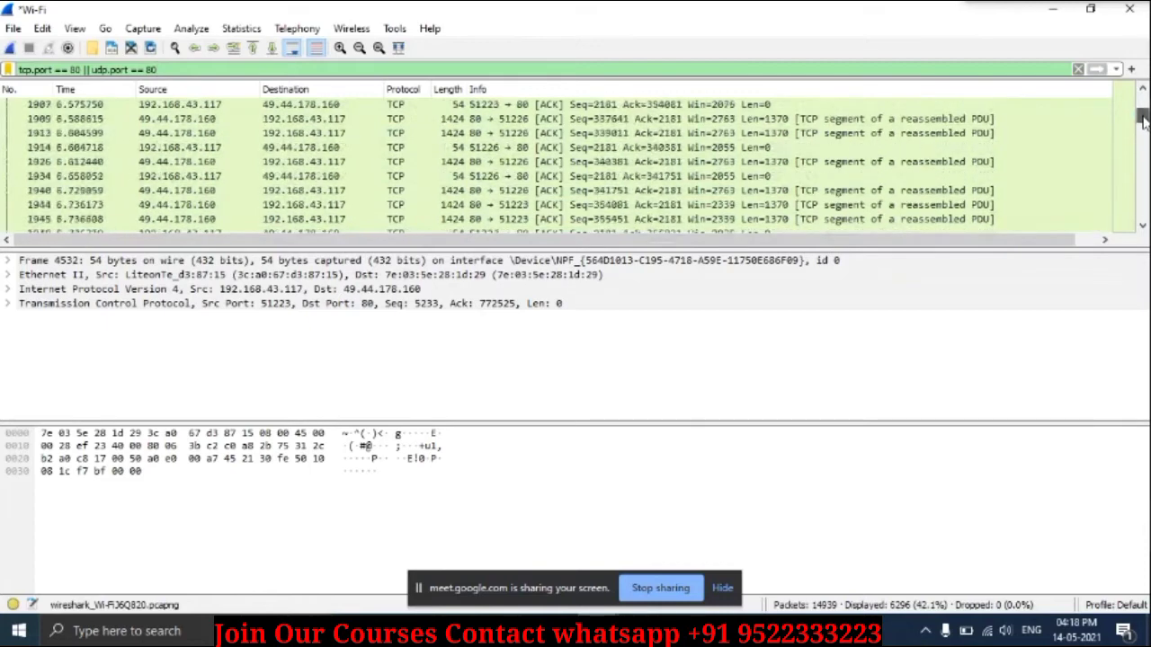
left_click(216, 134)
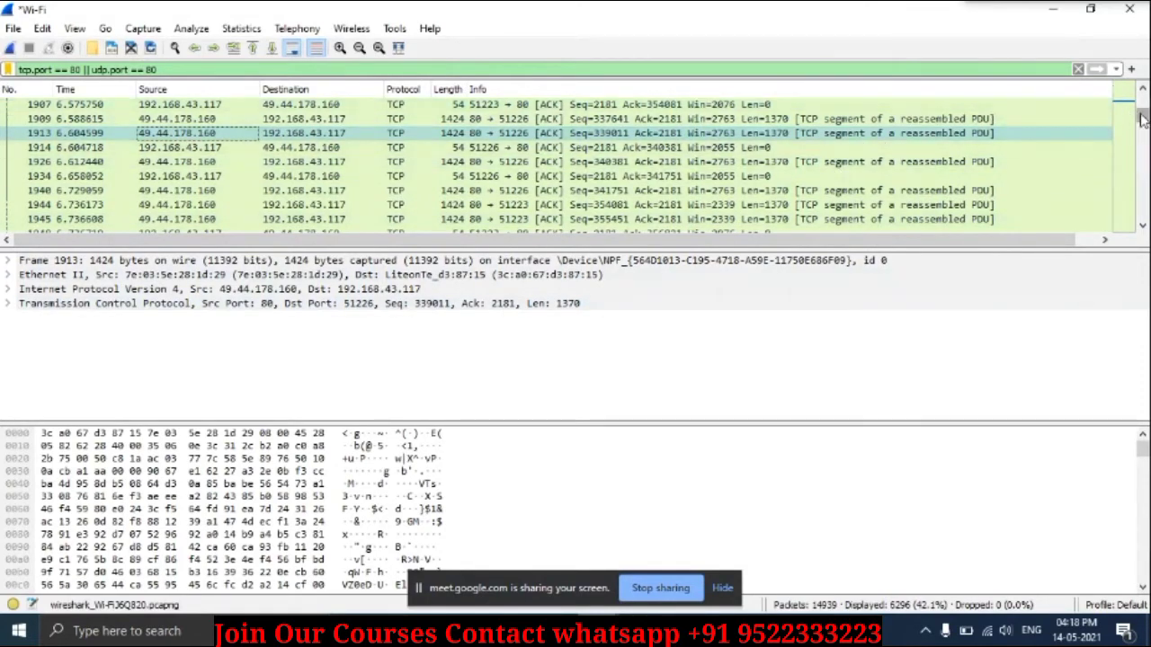
mouse_move(1142, 113)
left_mouse_down()
mouse_move(1145, 245)
mouse_move(1143, 99)
left_mouse_up()
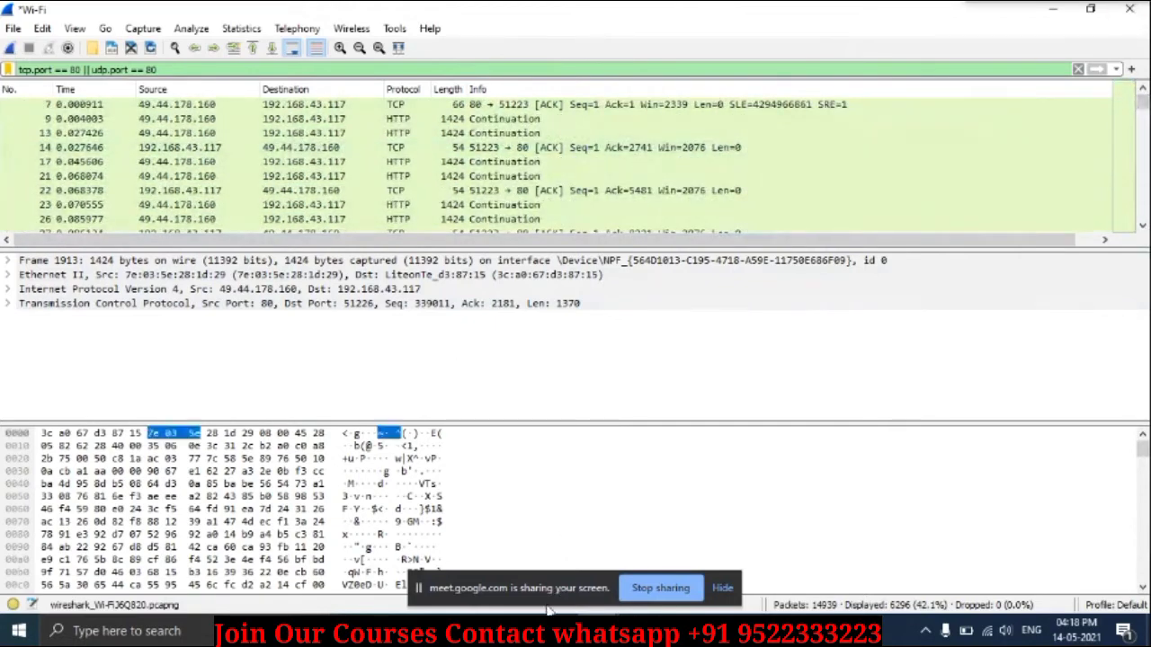
Step: Switch to the Google Meet window to check the meeting participants, and minimize it
key("alt+Tab")
mouse_move(550, 631)
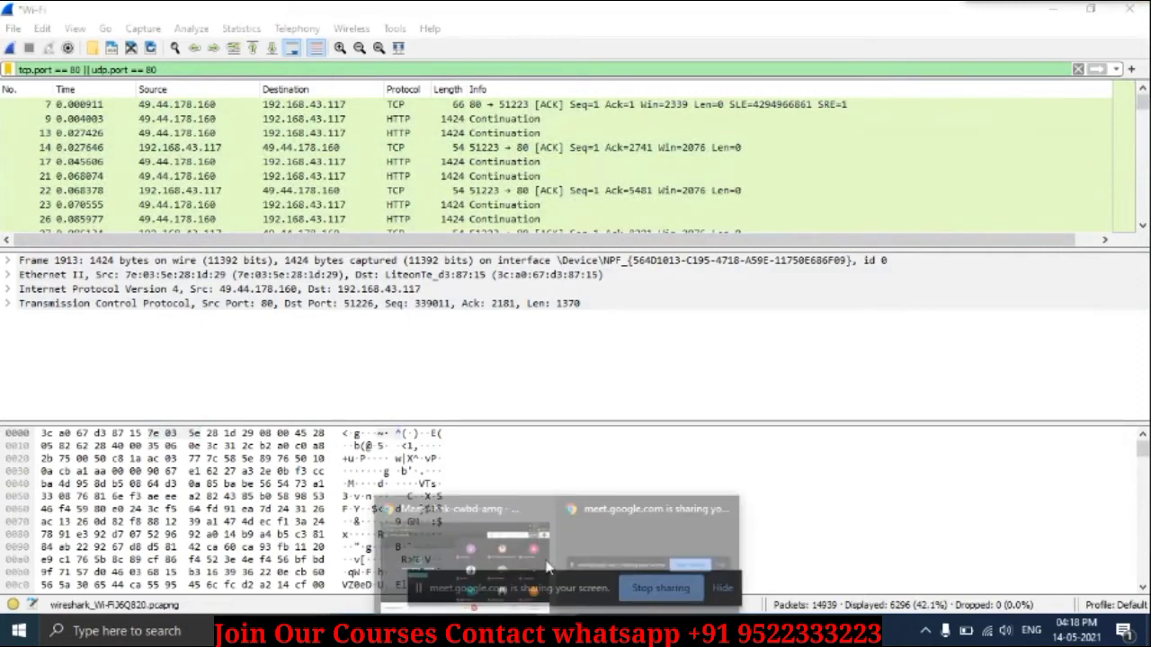
left_click(528, 553)
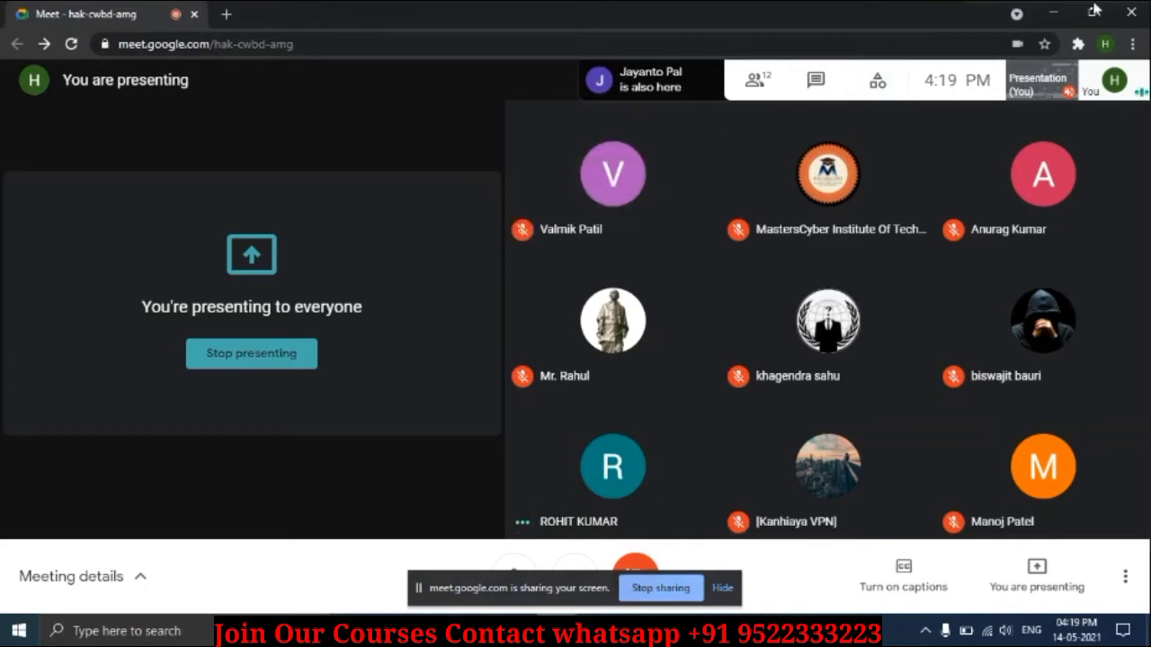
left_click(1057, 12)
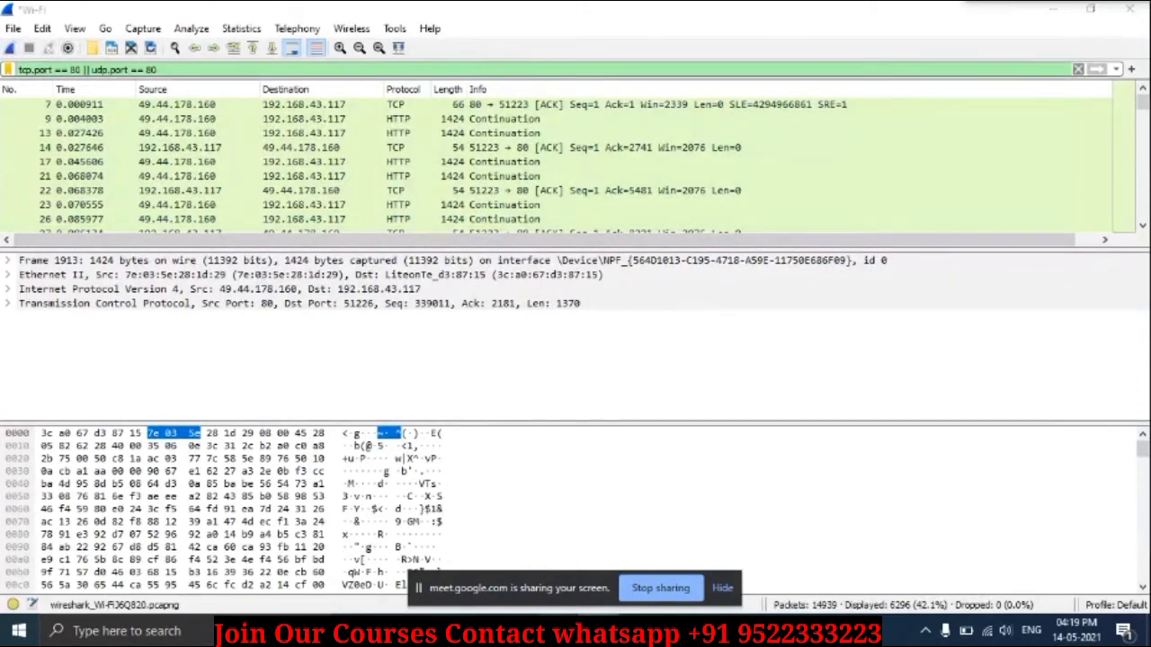
Step: Switch to Google Meet again, read the meeting chat, close it and return to Wireshark
mouse_move(559, 615)
left_click(526, 558)
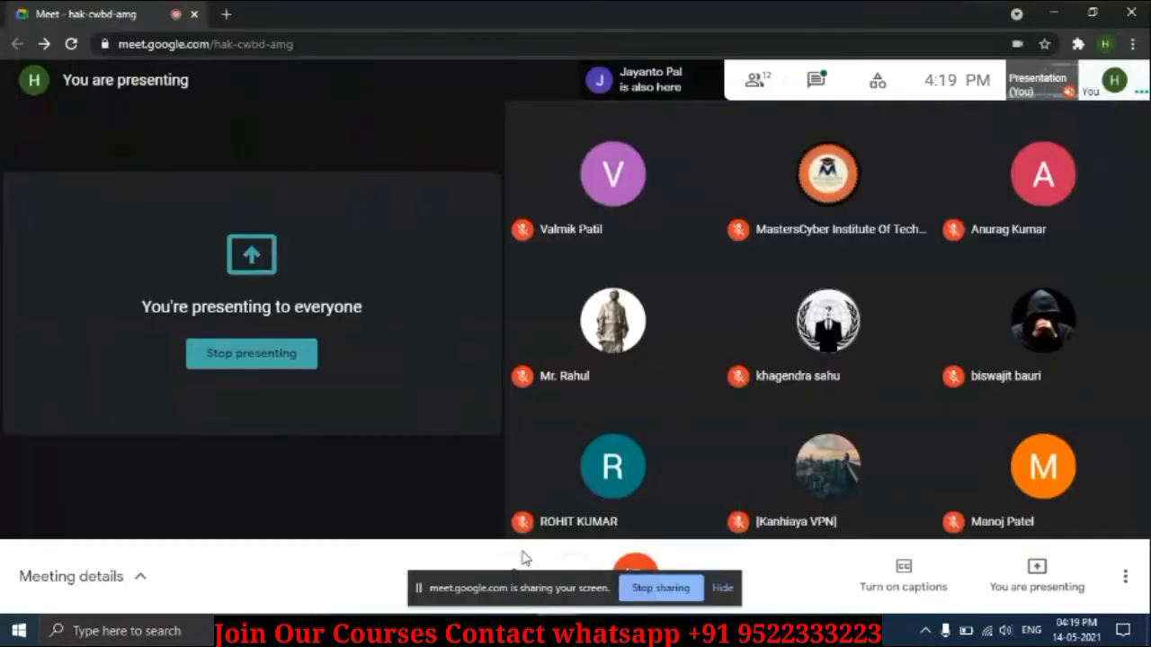
mouse_move(557, 620)
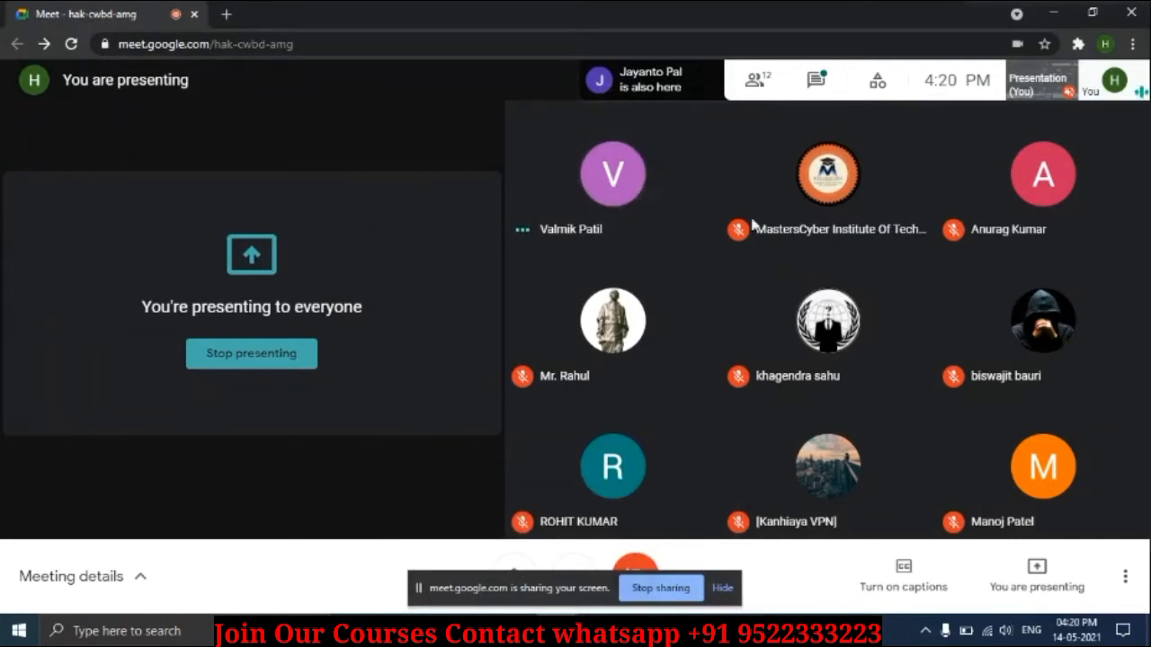
left_click(814, 81)
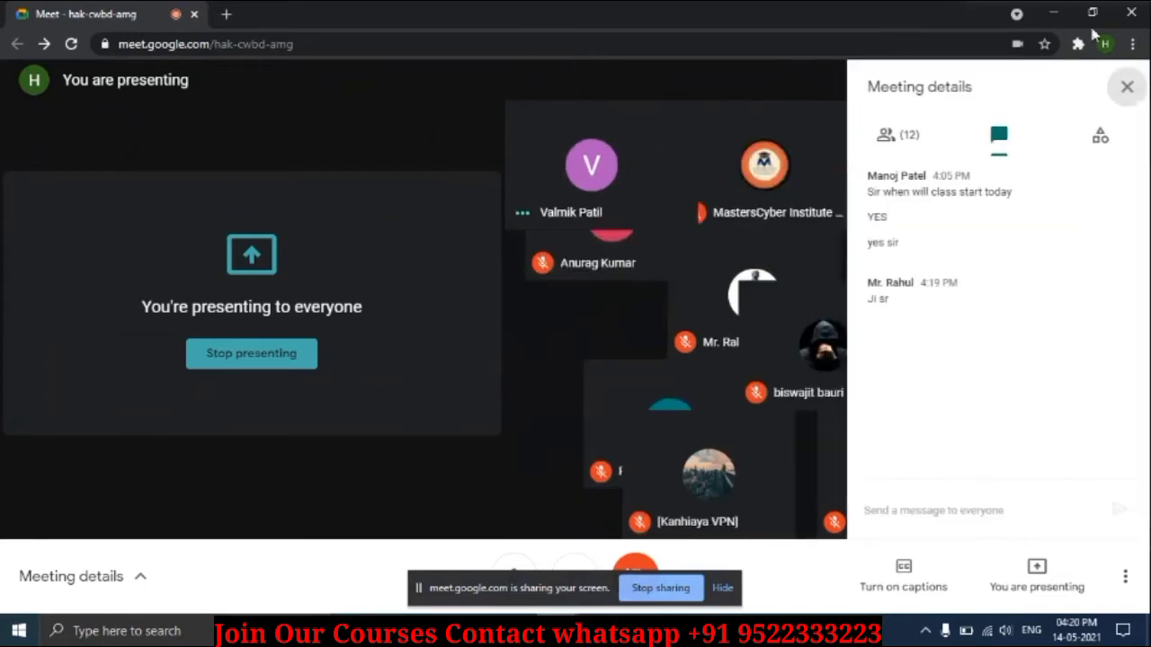
left_click(1128, 92)
key("alt+Tab")
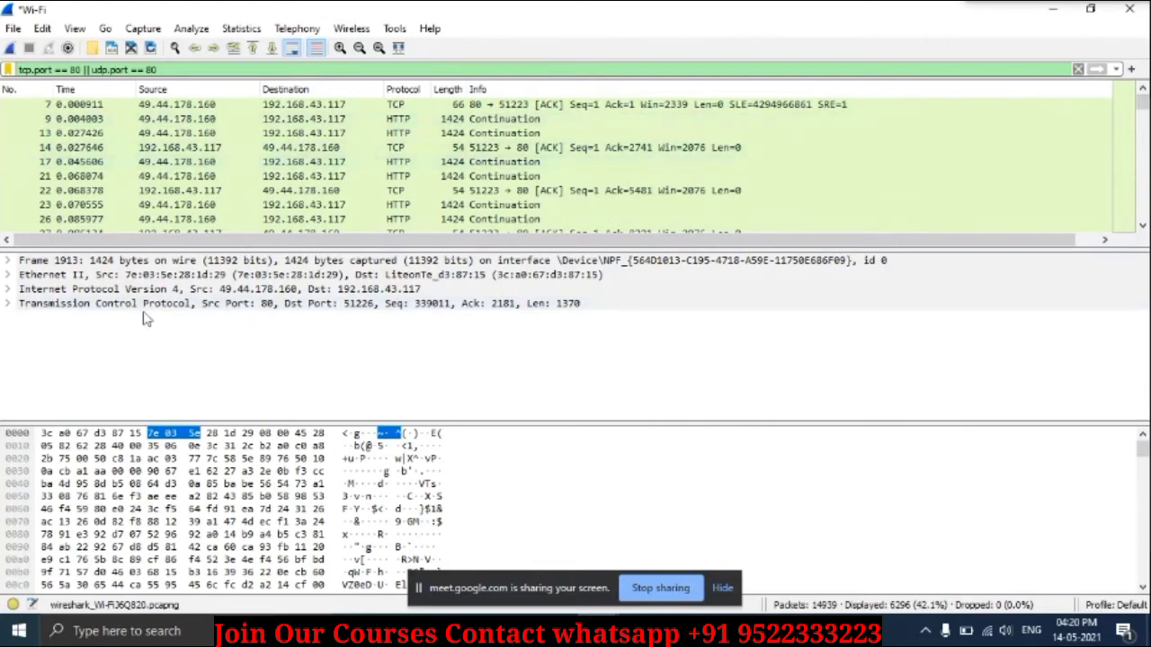
Step: Expand the packet's Transmission Control Protocol details, select the stream index field and collapse them again
left_click(8, 306)
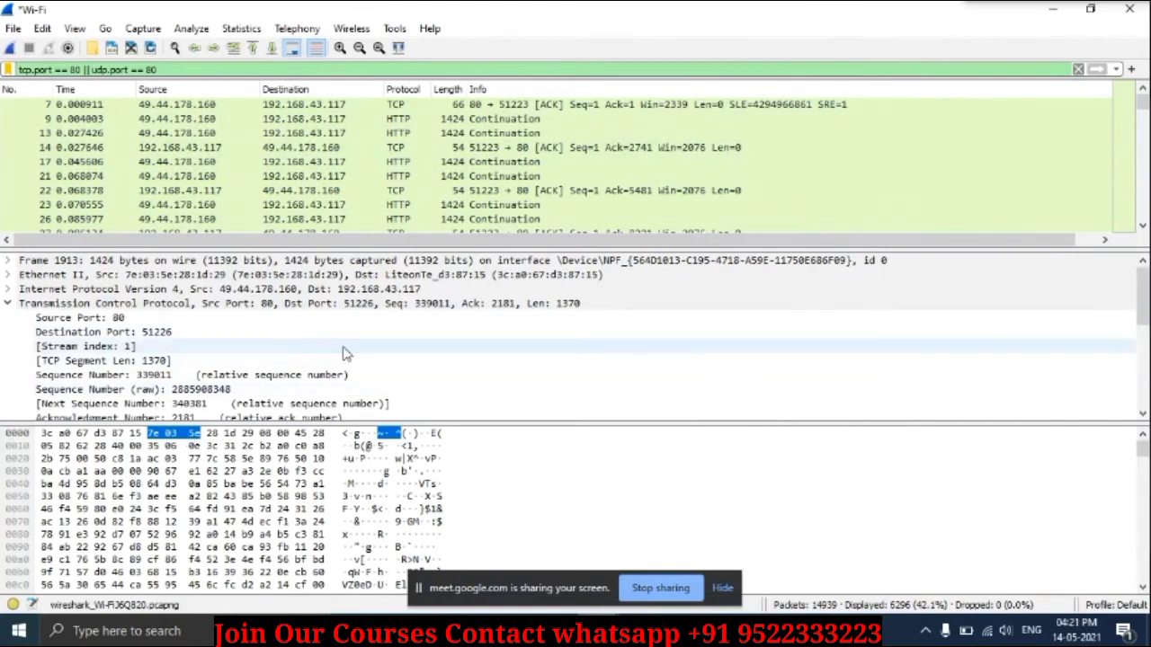
left_click(108, 346)
left_click(11, 306)
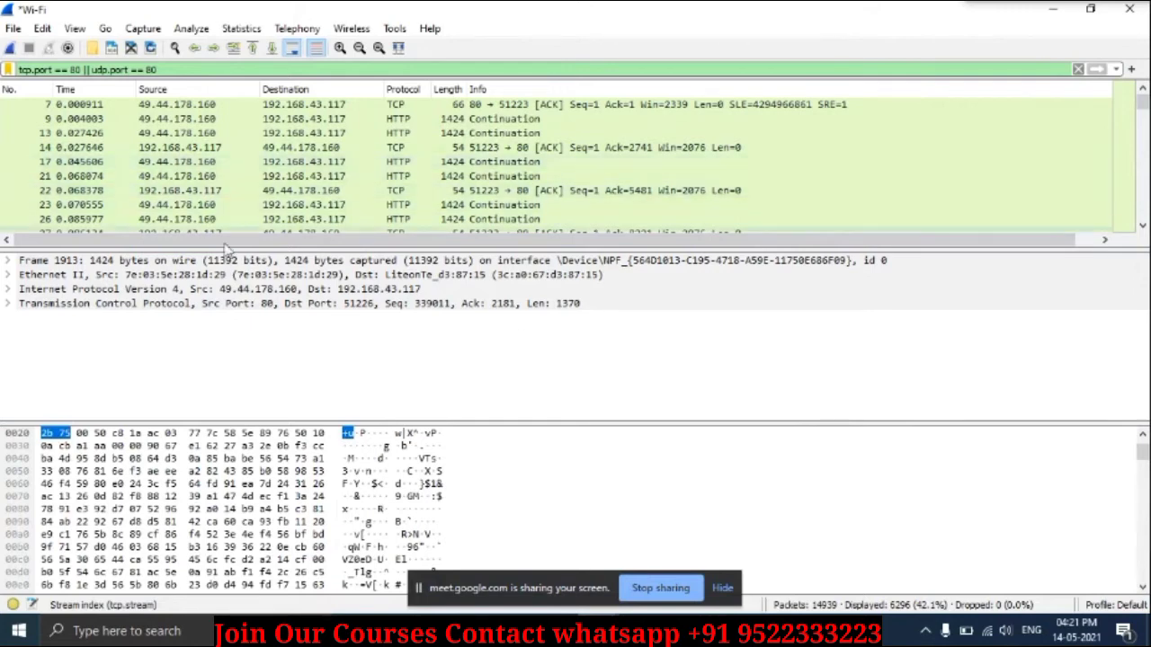
Step: Examine the packet's frame details, including its interface ID information, and collapse them
left_click(9, 261)
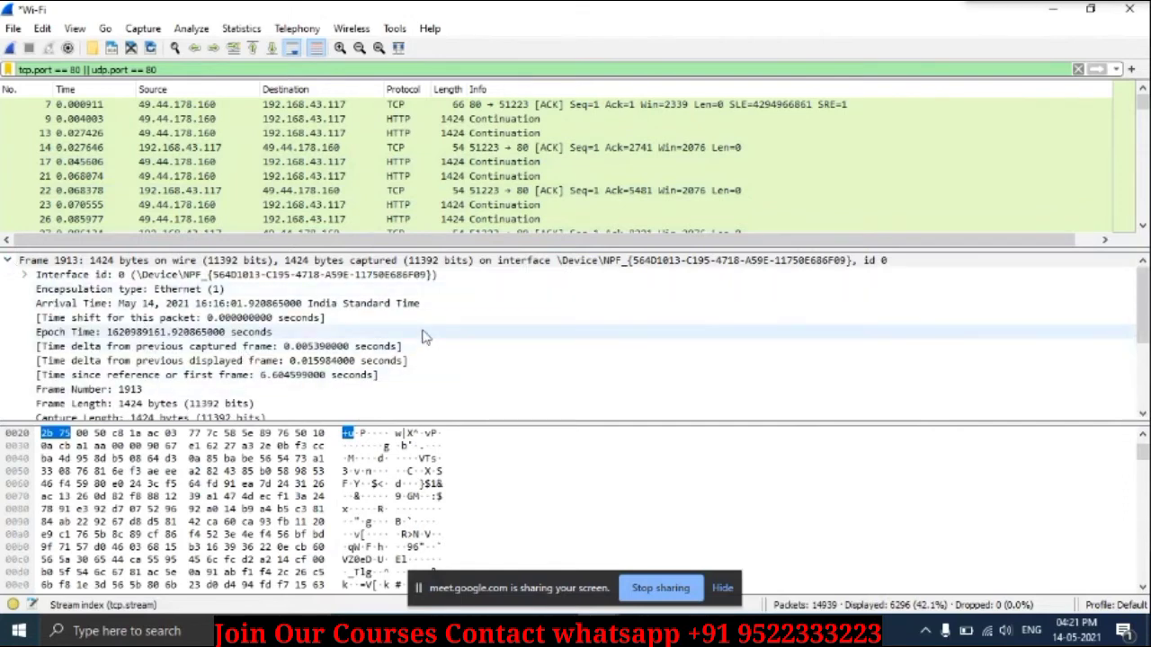
left_click_drag(1142, 309, 1137, 270)
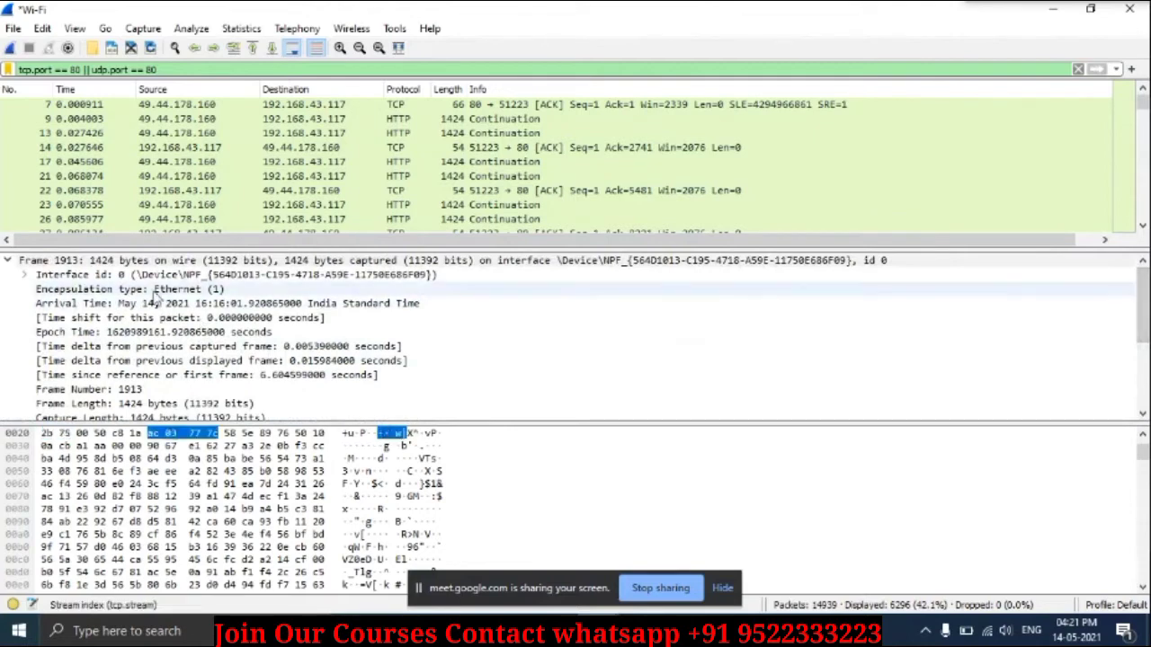
left_click(26, 275)
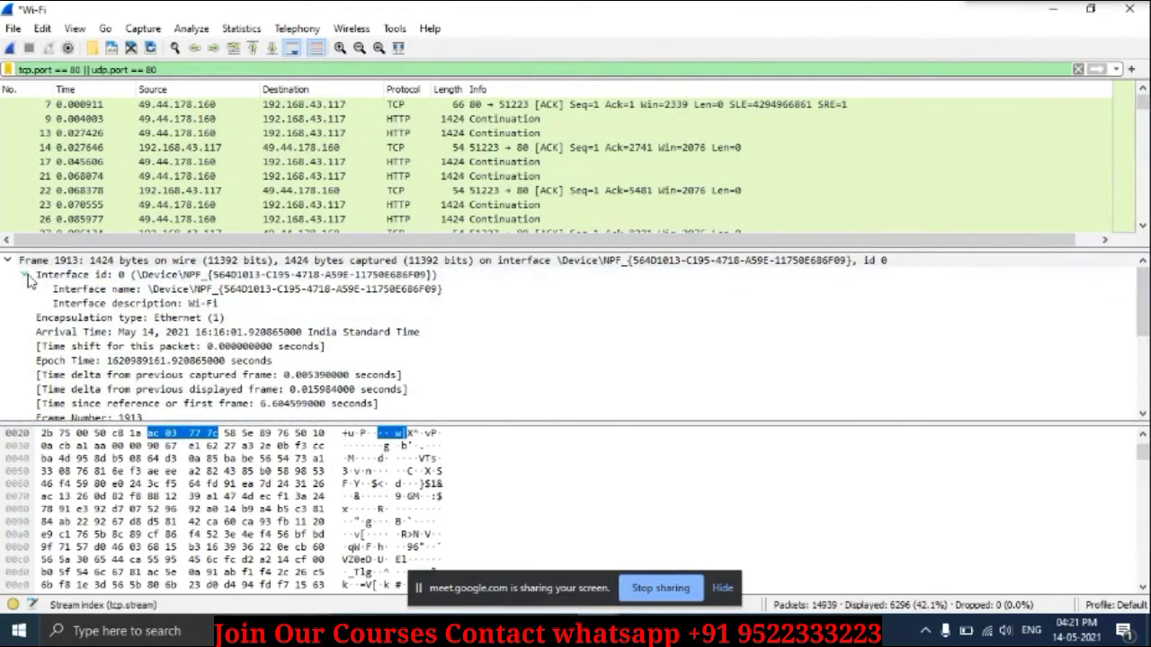
left_click(8, 261)
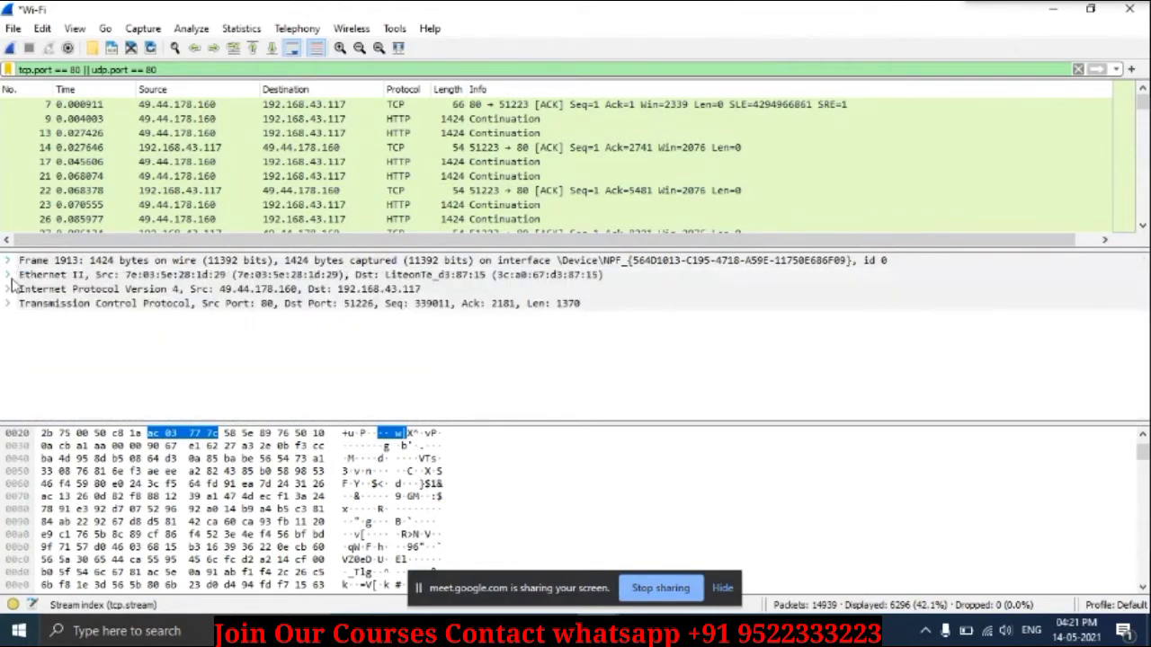
Step: Expand the packet's Ethernet II details and briefly view its Internet Protocol Version 4 fields
left_click(9, 275)
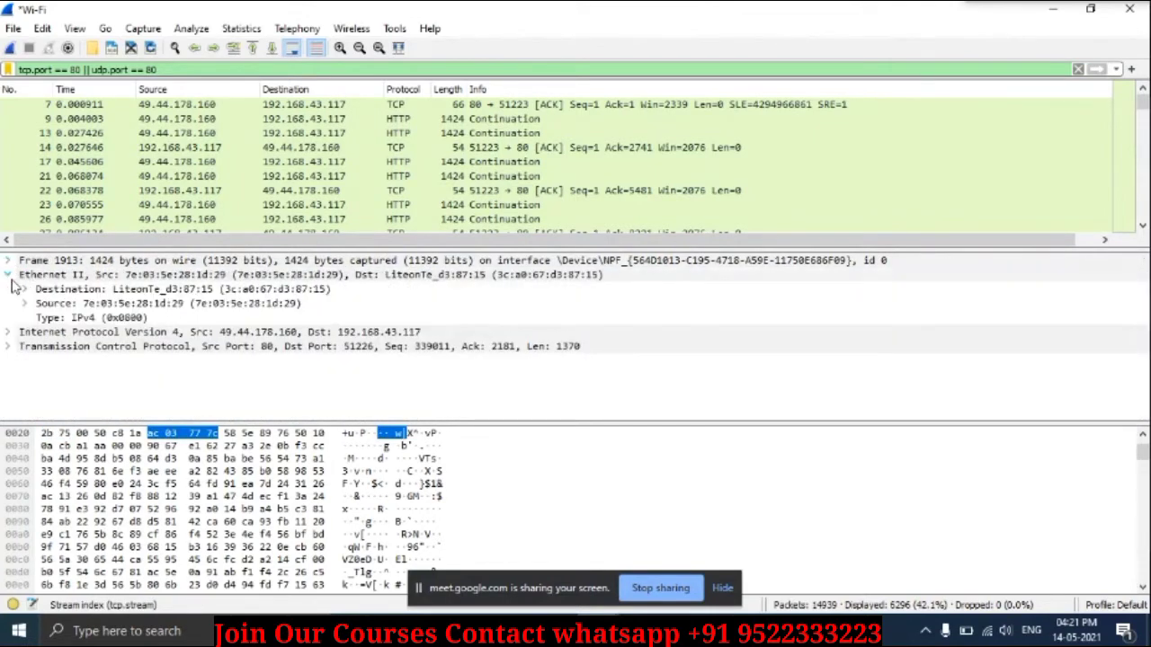
left_click(8, 332)
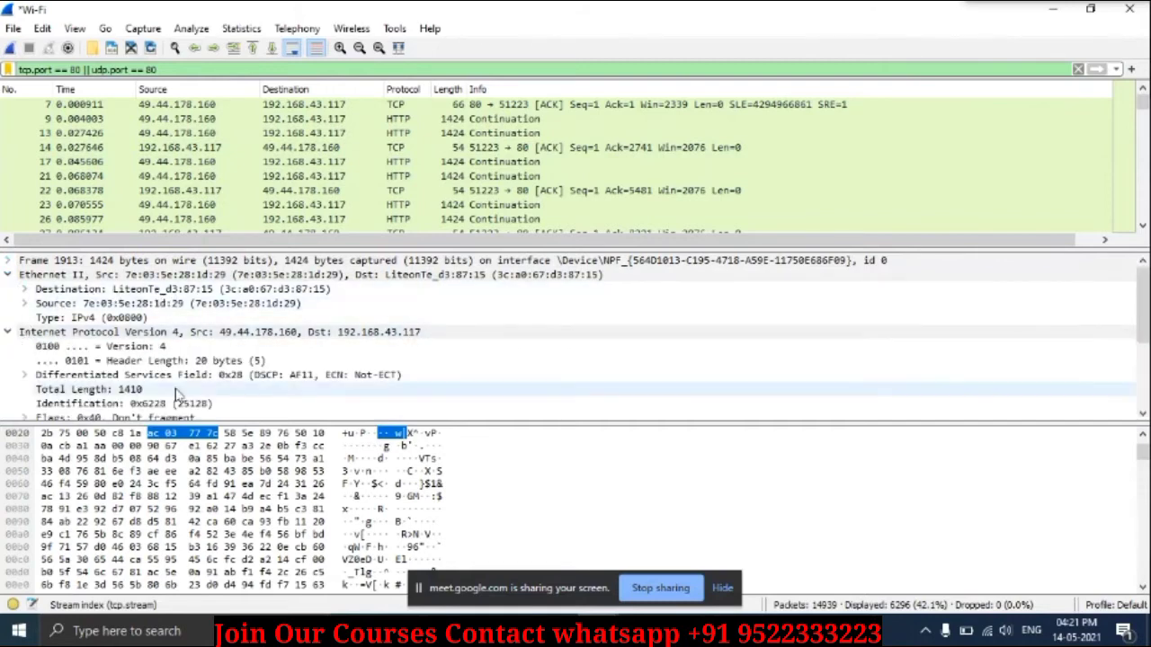
left_click(8, 332)
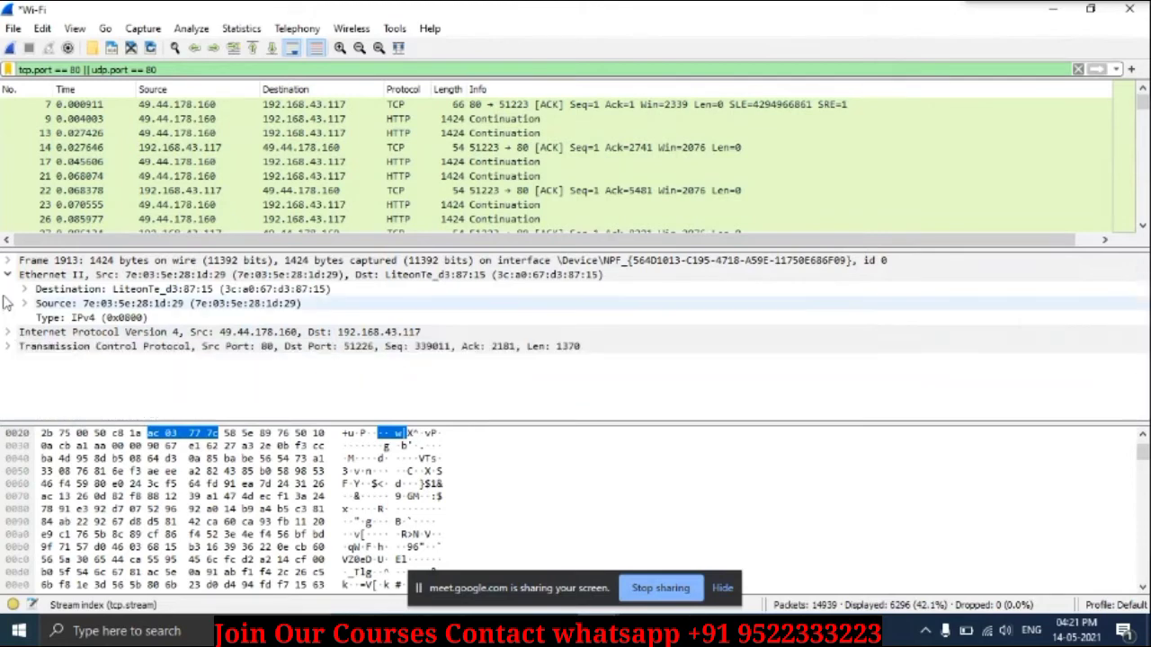
Step: Collapse the Ethernet II details and examine the packet's Transmission Control Protocol fields through the window and checksum entries
left_click(8, 347)
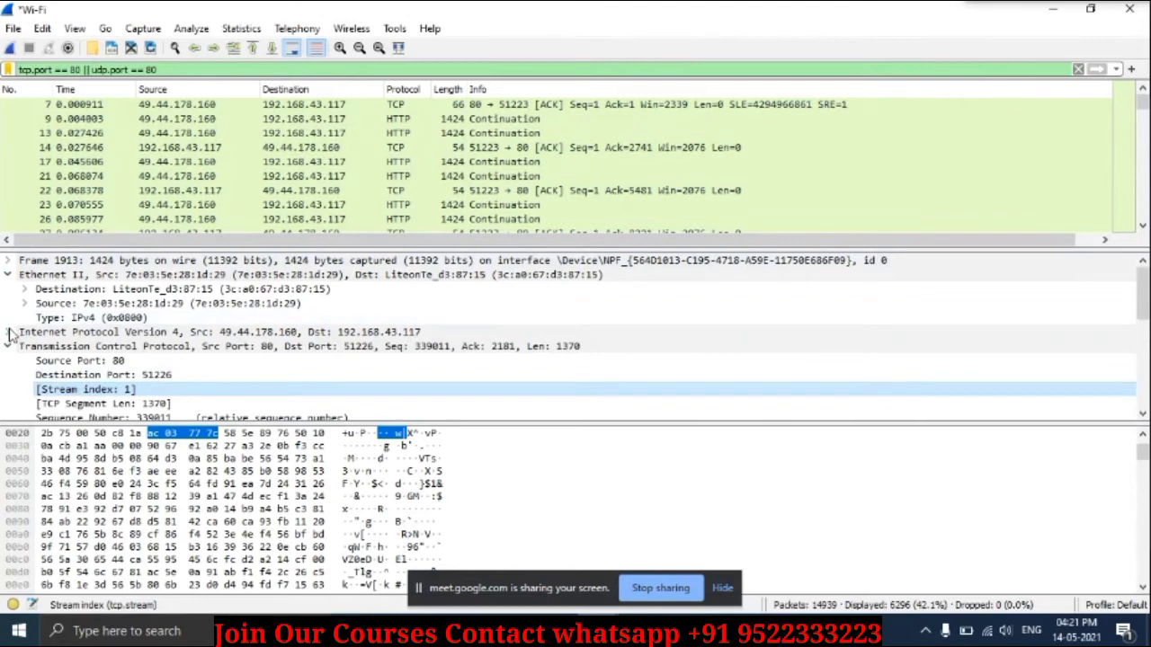
left_click(9, 333)
left_click(9, 333)
left_click(7, 274)
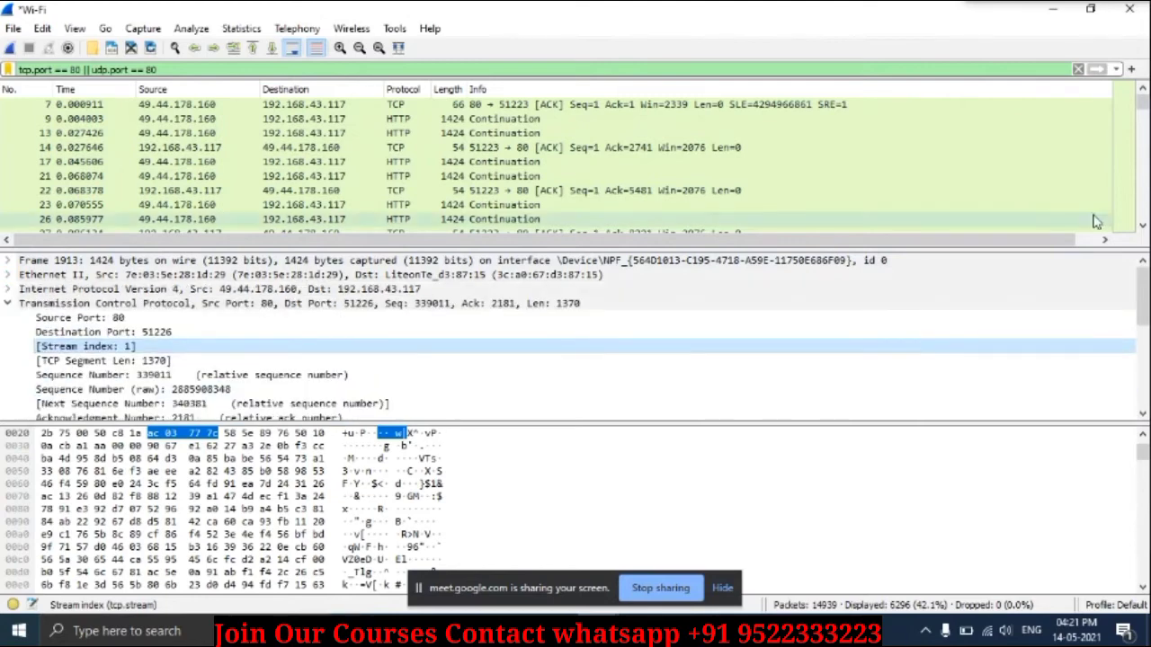
left_click_drag(1146, 286, 1139, 346)
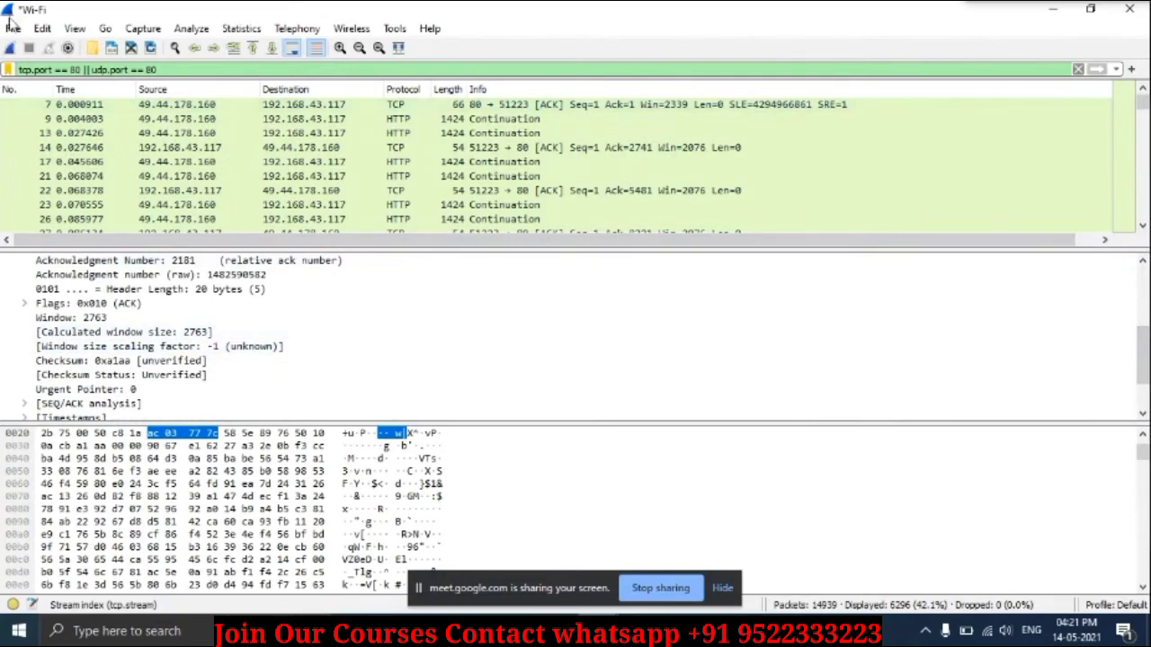
Step: Quit Wireshark without saving the capture and launch it again from the desktop
left_click(1135, 9)
left_click(609, 333)
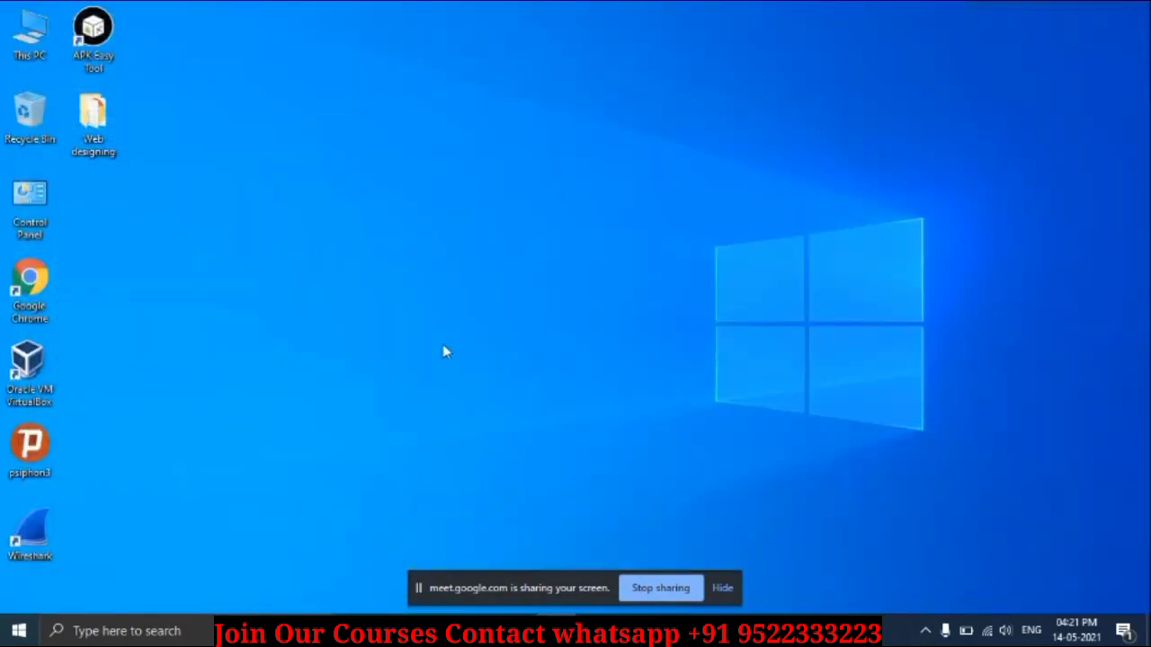
double_click(34, 534)
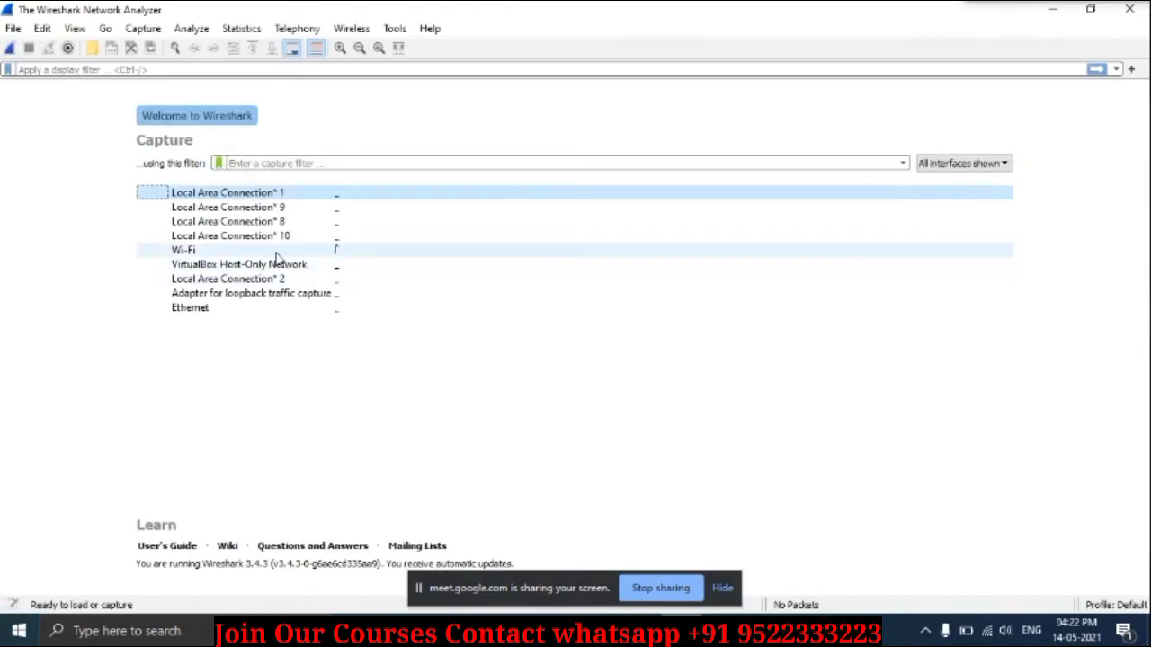
Step: Switch to Google Chrome and search for "testphp vulnweb" in a new tab
left_click(1053, 9)
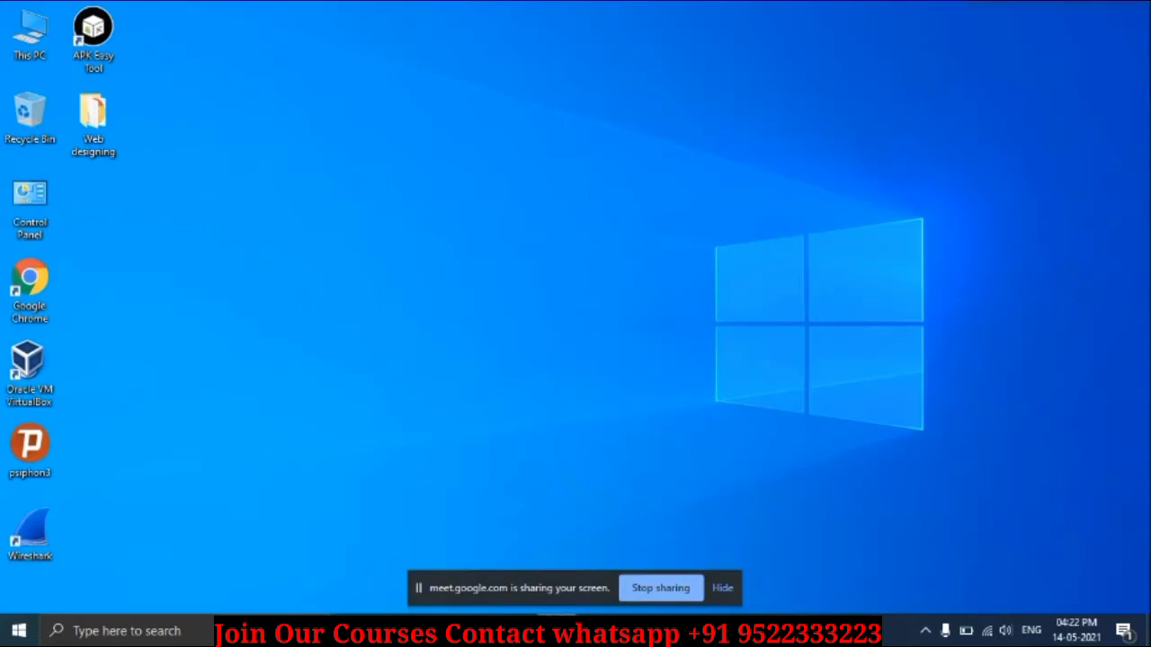
mouse_move(557, 631)
left_click(515, 562)
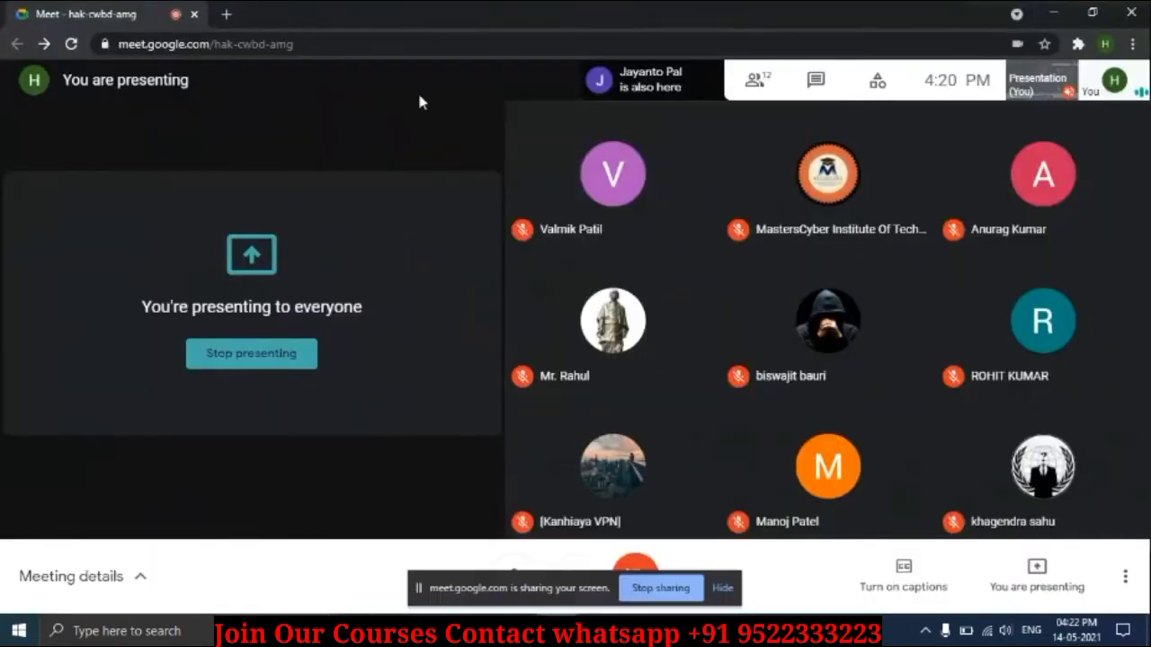
left_click(227, 14)
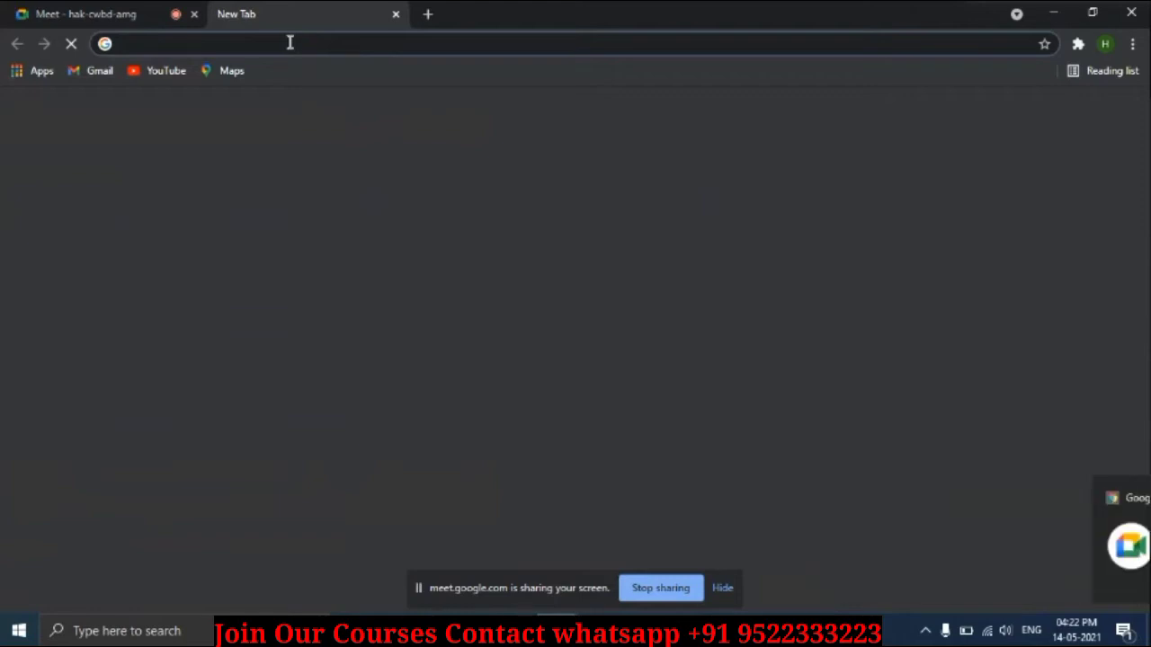
type("test php")
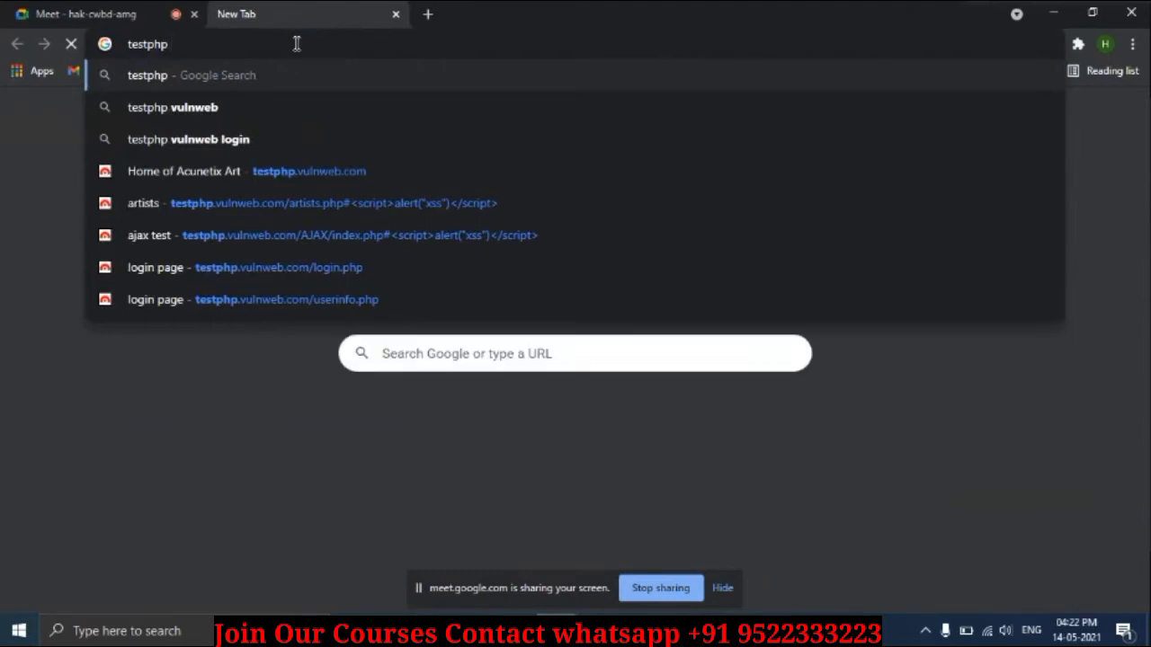
key("Down")
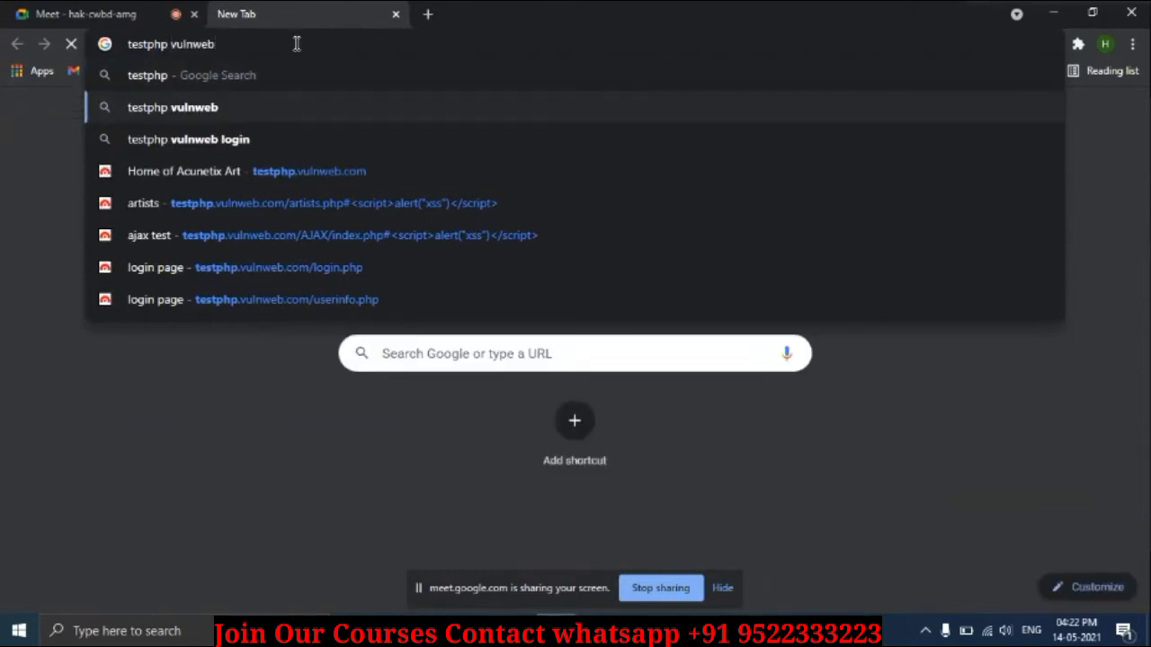
key("Return")
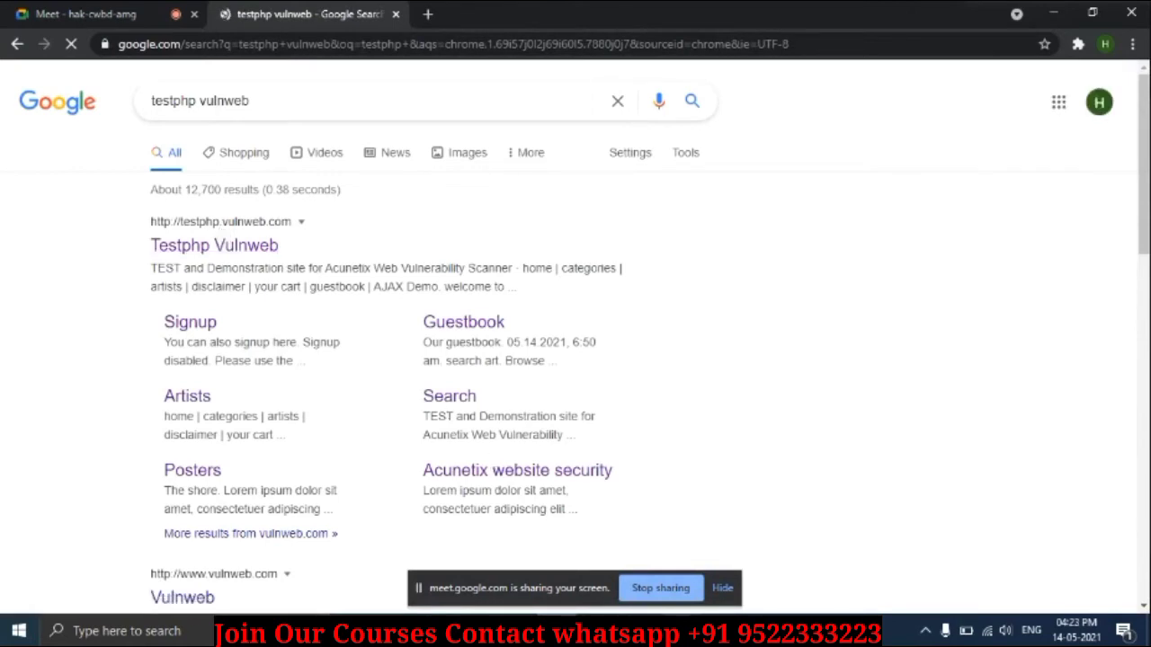
Step: Switch to Wireshark, start a live capture on the Wi-Fi interface and stop it
left_click(680, 631)
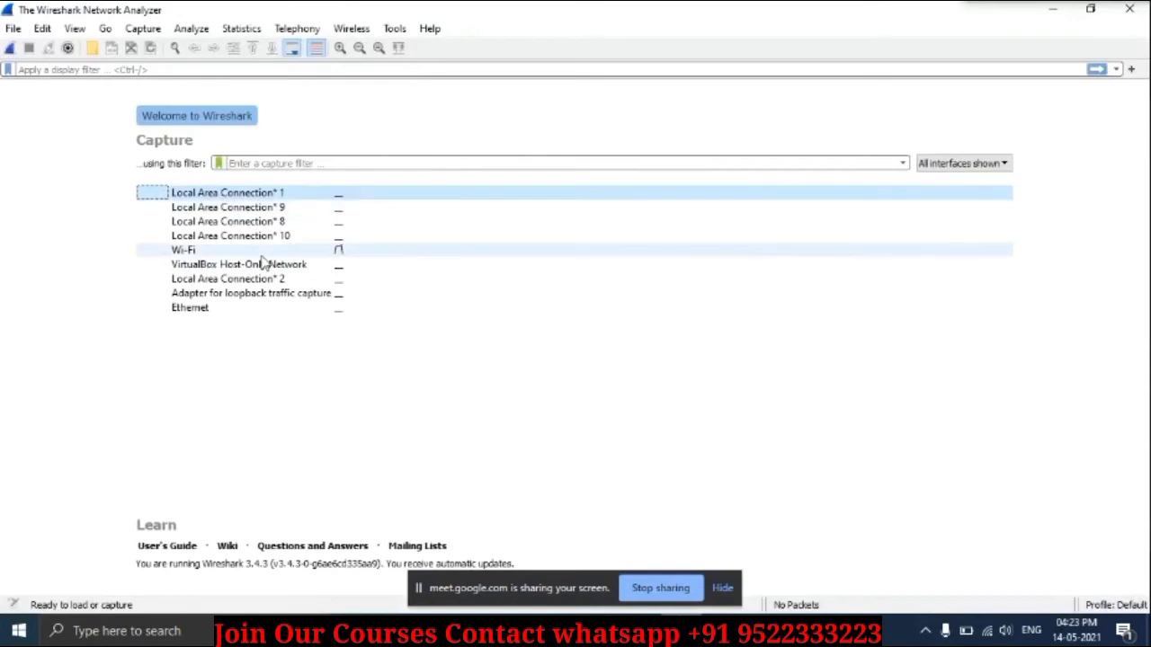
left_click(262, 254)
double_click(262, 255)
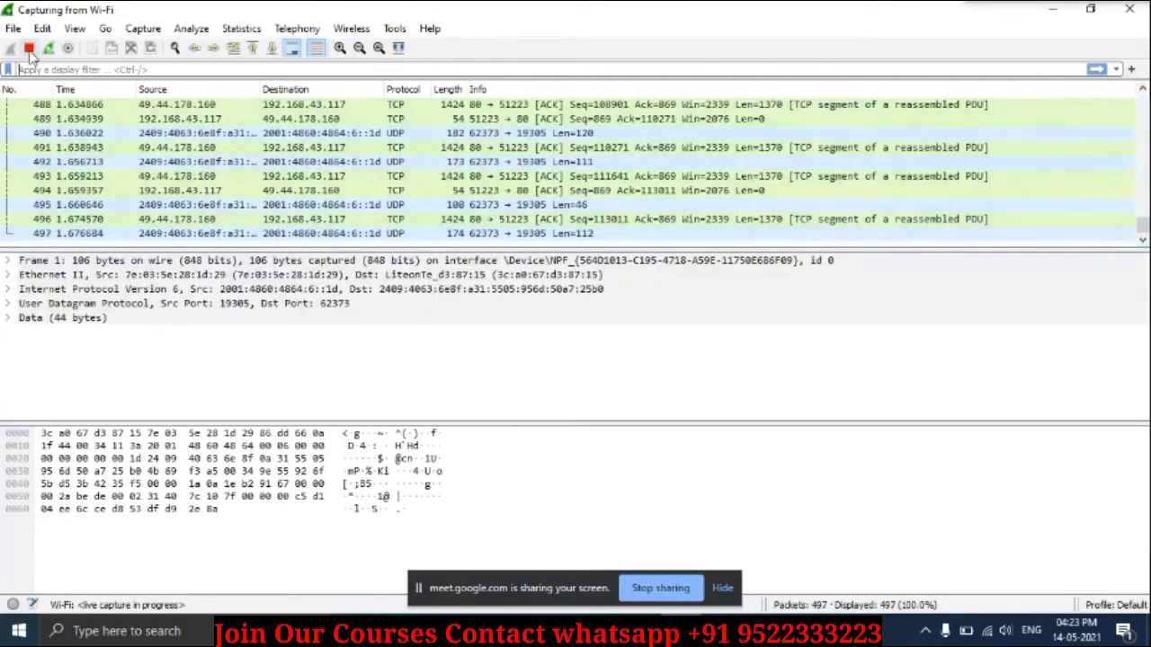
left_click(29, 50)
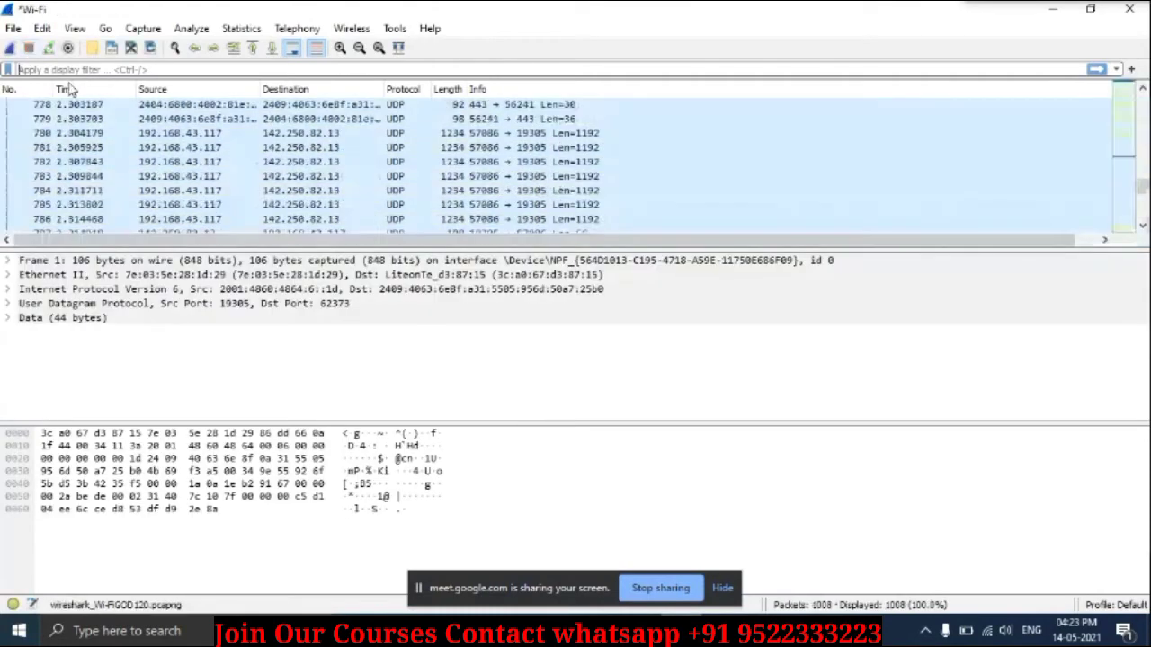
Step: Return to Google Chrome and open the testphp.vulnweb.com login page through the Signup search result
left_click(1067, 8)
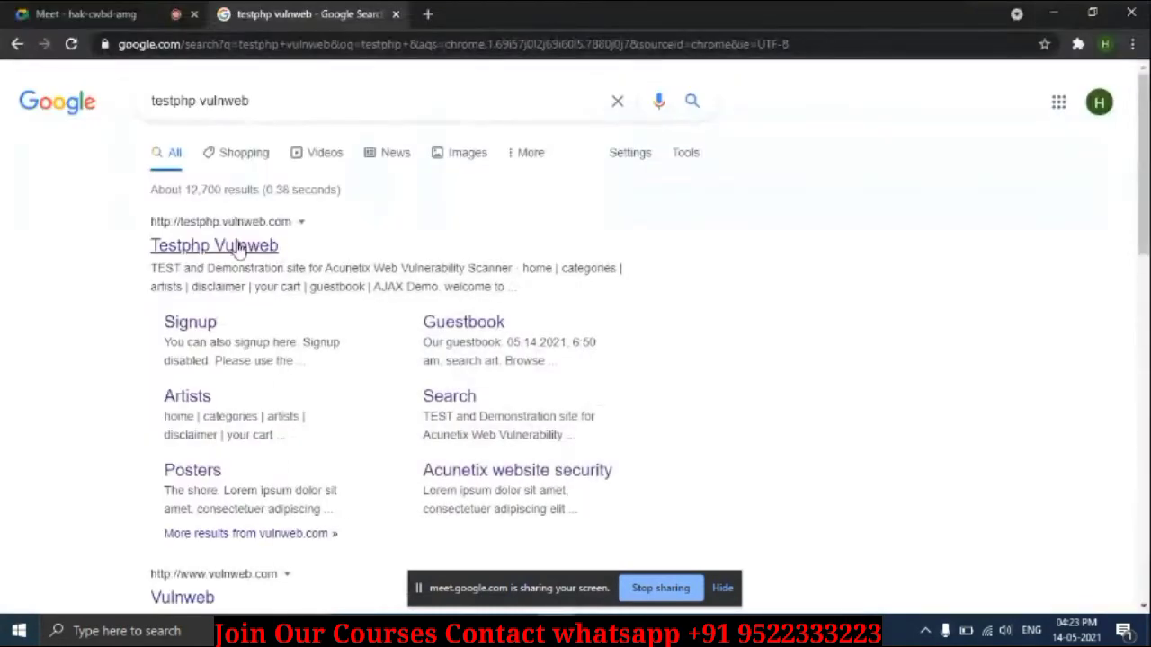
left_click(206, 329)
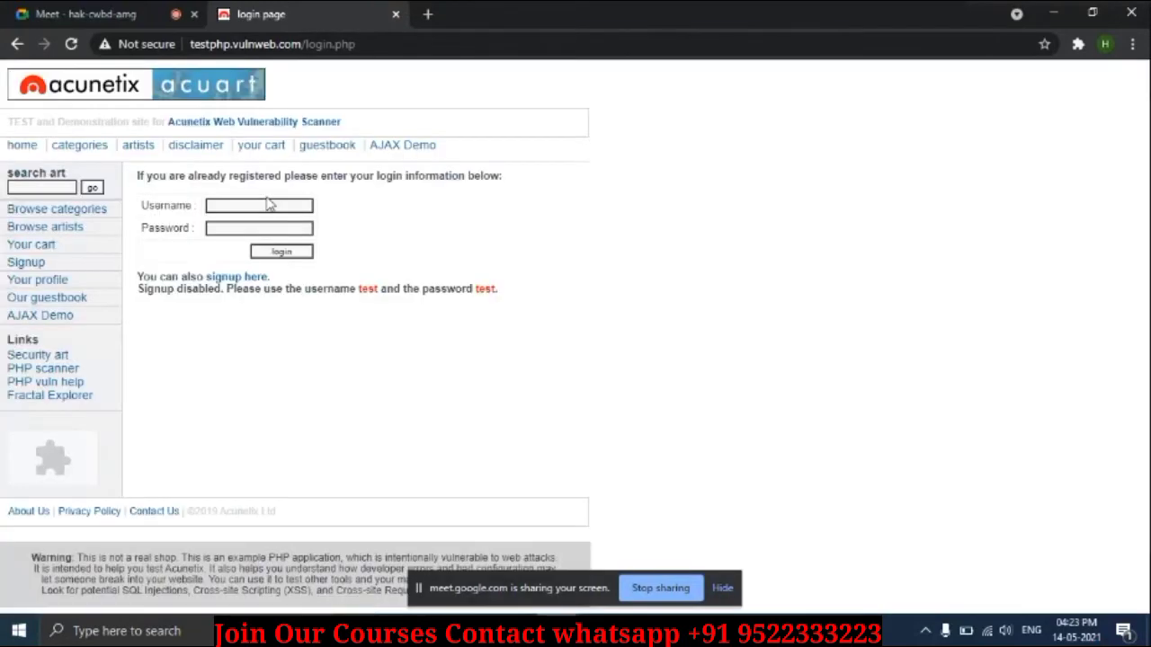
left_click(257, 205)
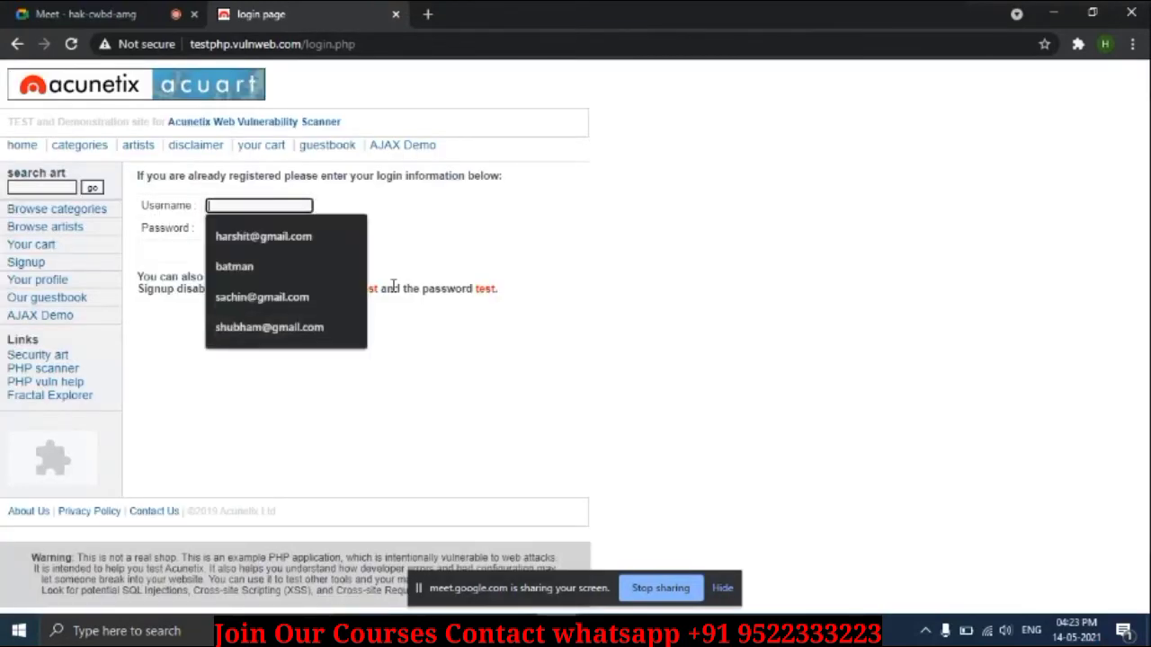
left_click(445, 332)
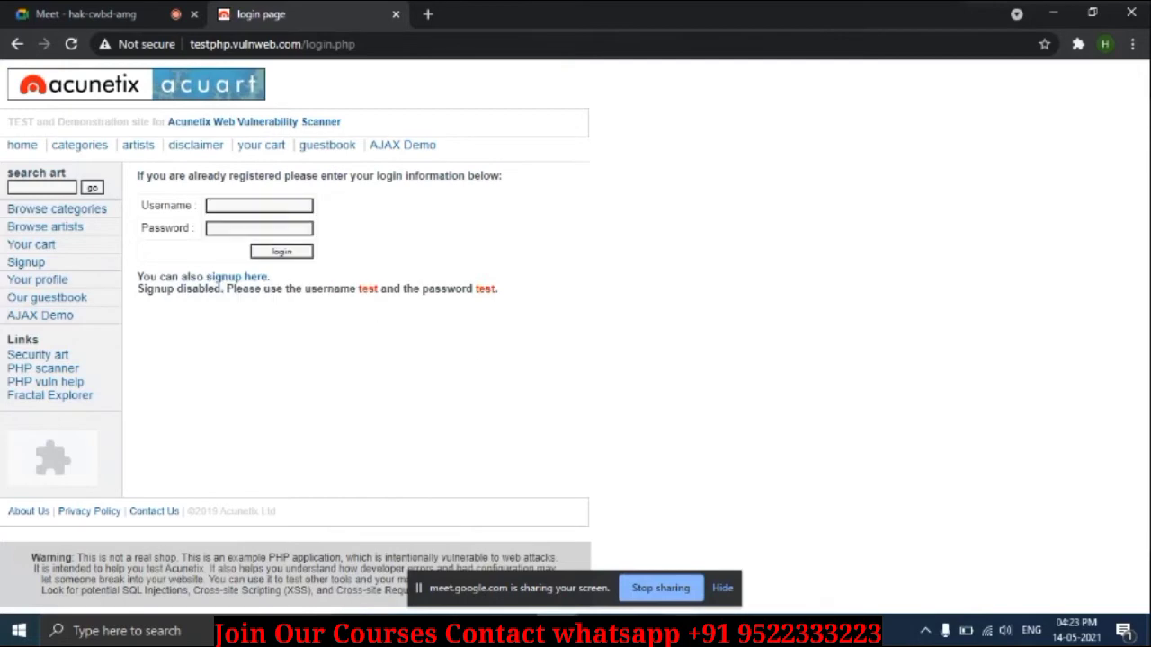
Step: Switch to Wireshark and start a new Wi-Fi capture without saving the earlier packets
left_click(681, 632)
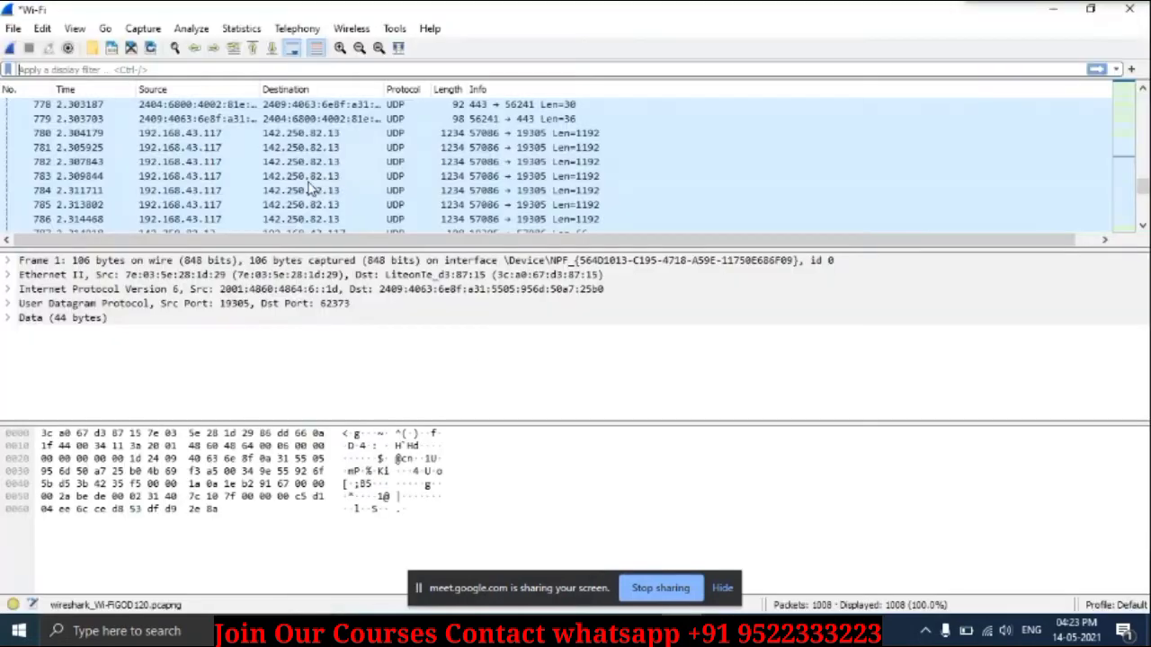
left_click(11, 49)
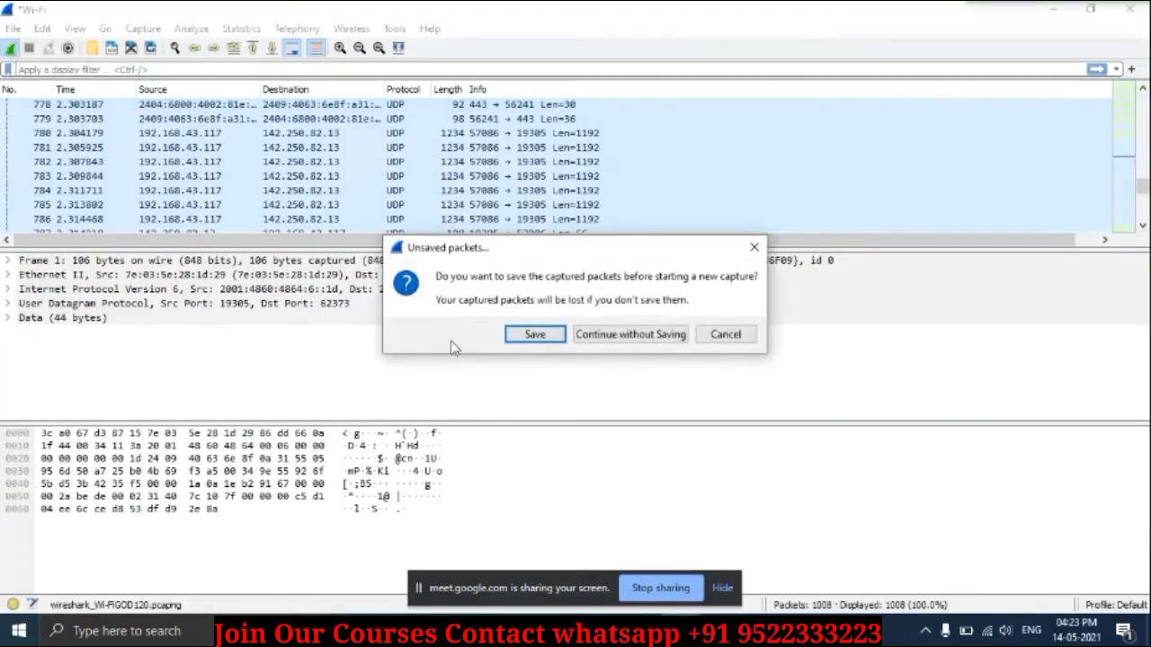
left_click(629, 334)
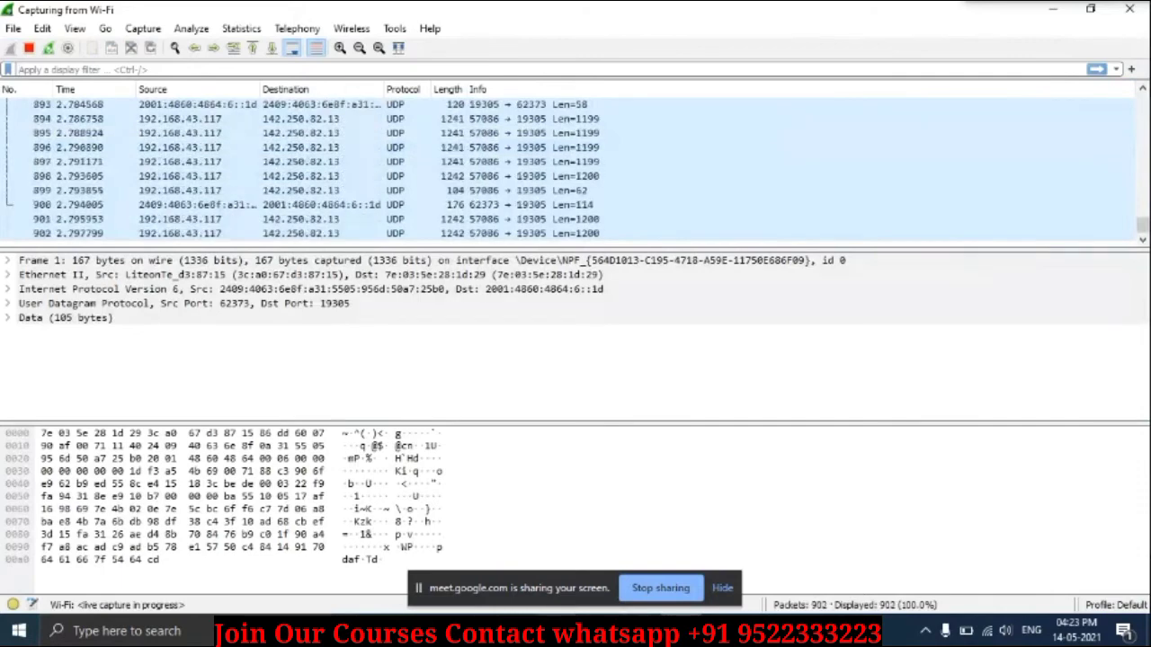
Step: Switch to Google Chrome and submit the login form with a suggested e-mail as username and the account password
mouse_move(539, 629)
left_click(490, 549)
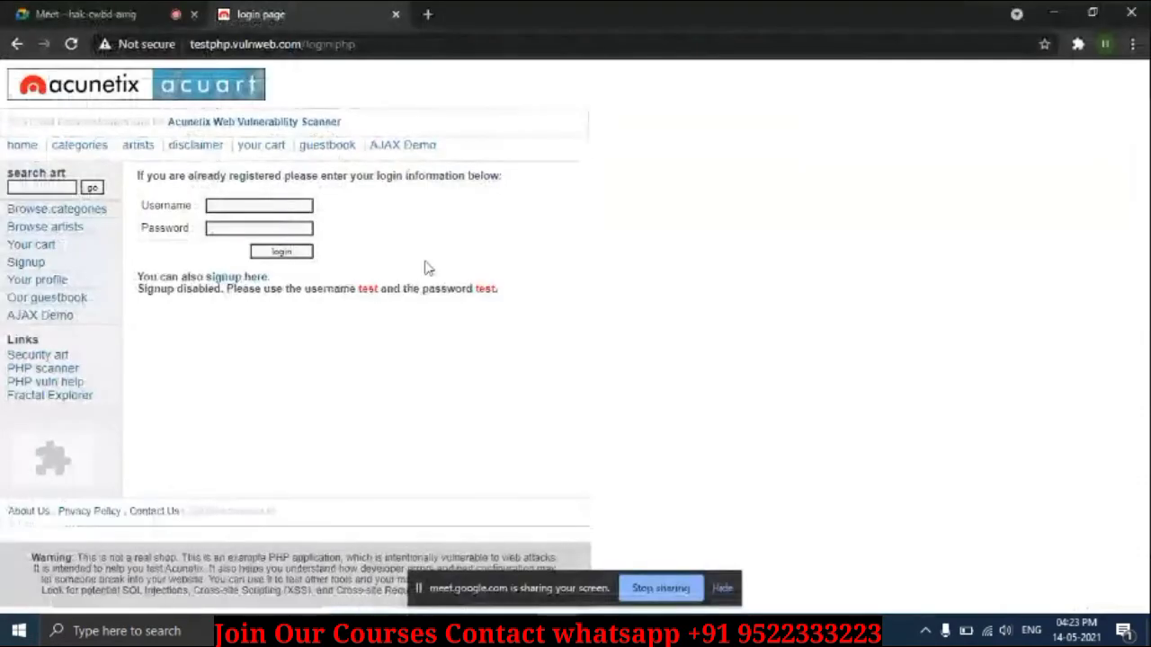
left_click(269, 202)
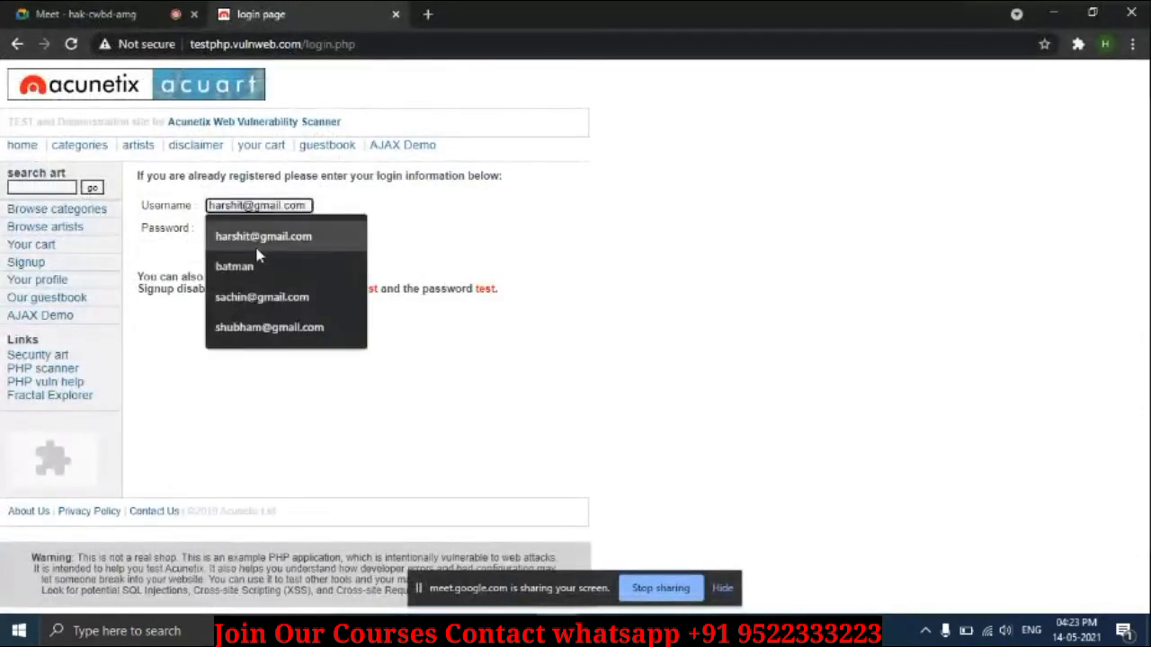
left_click(257, 237)
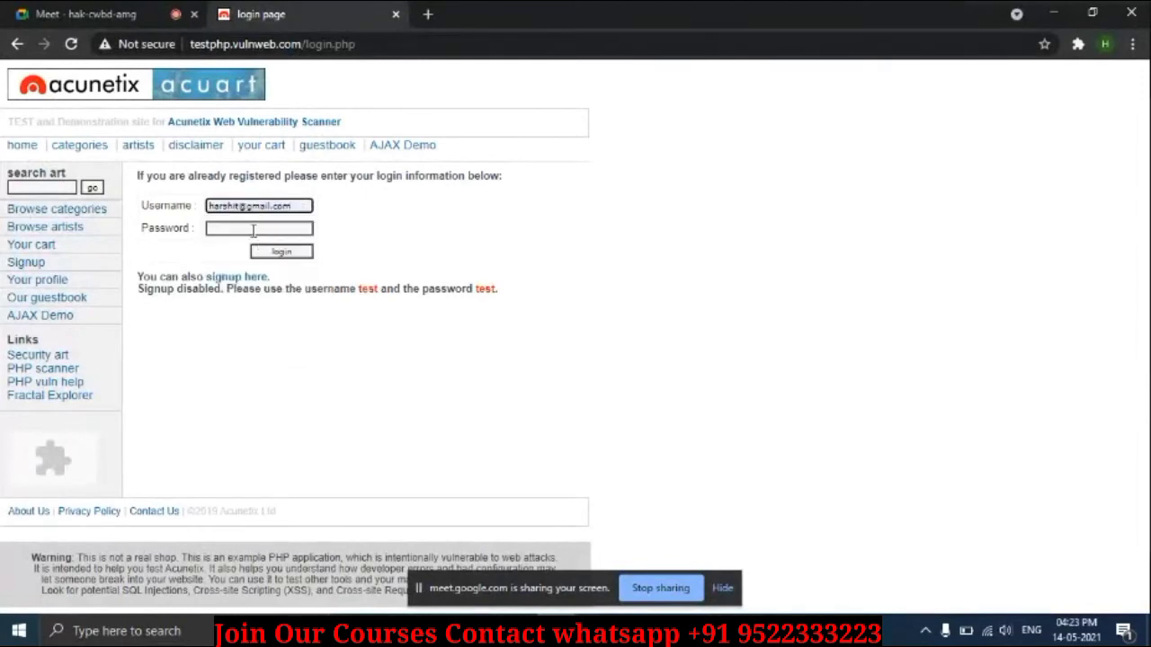
left_click(253, 230)
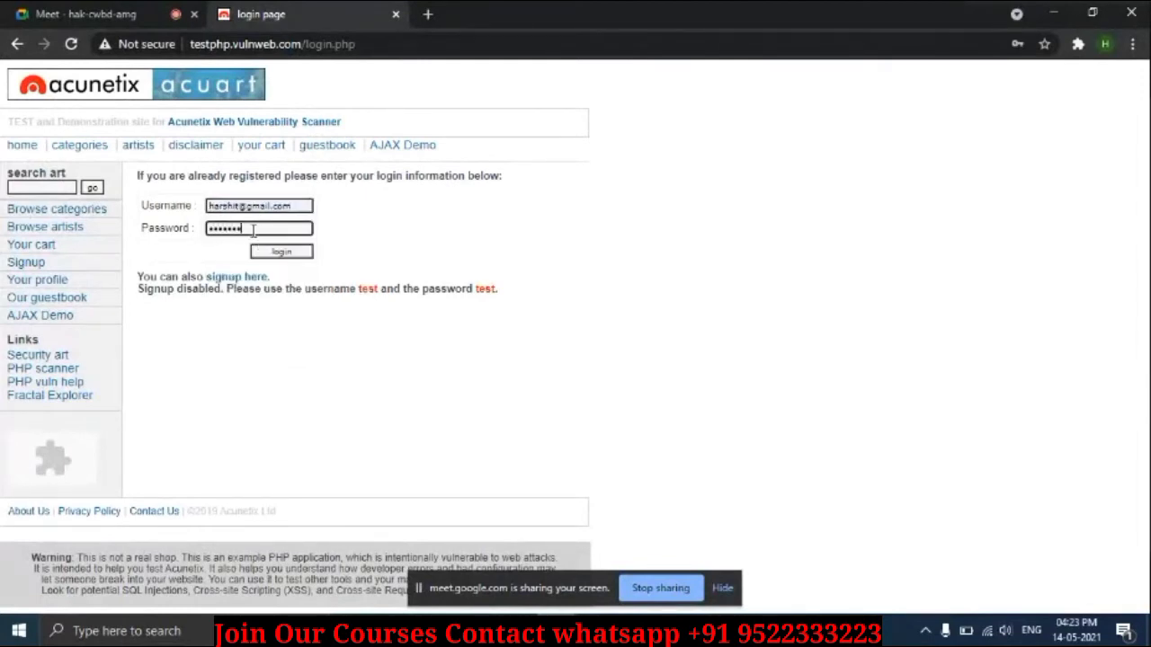
left_click(267, 254)
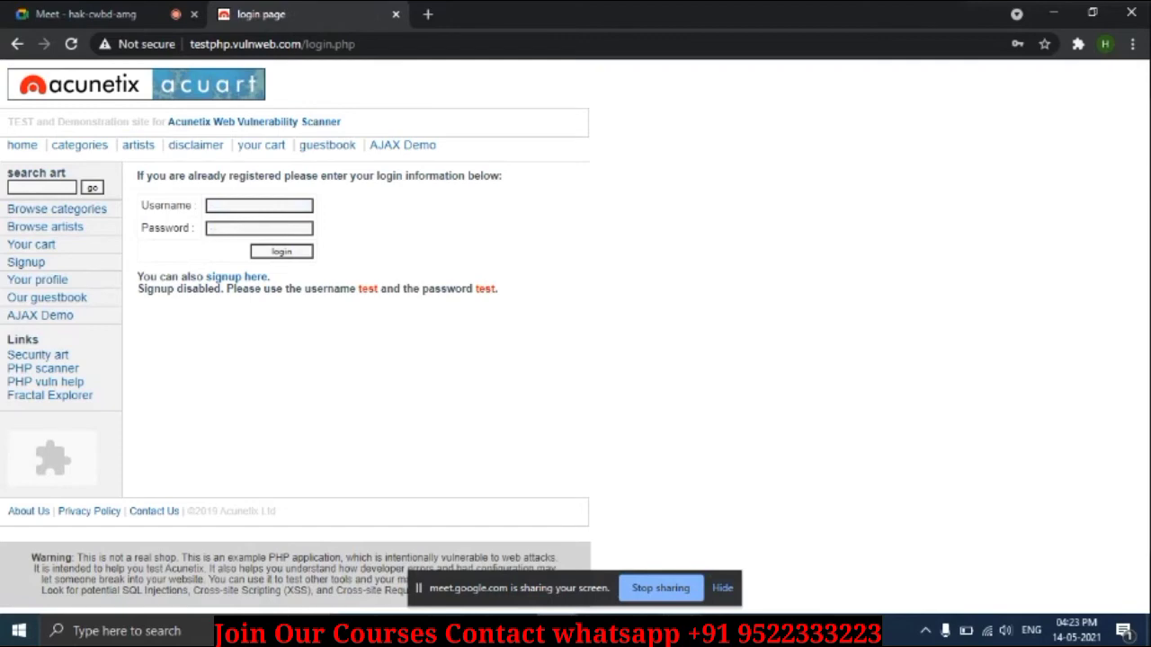
Step: Return to Wireshark, apply the display filter "http" and stop the capture
key("alt+Tab")
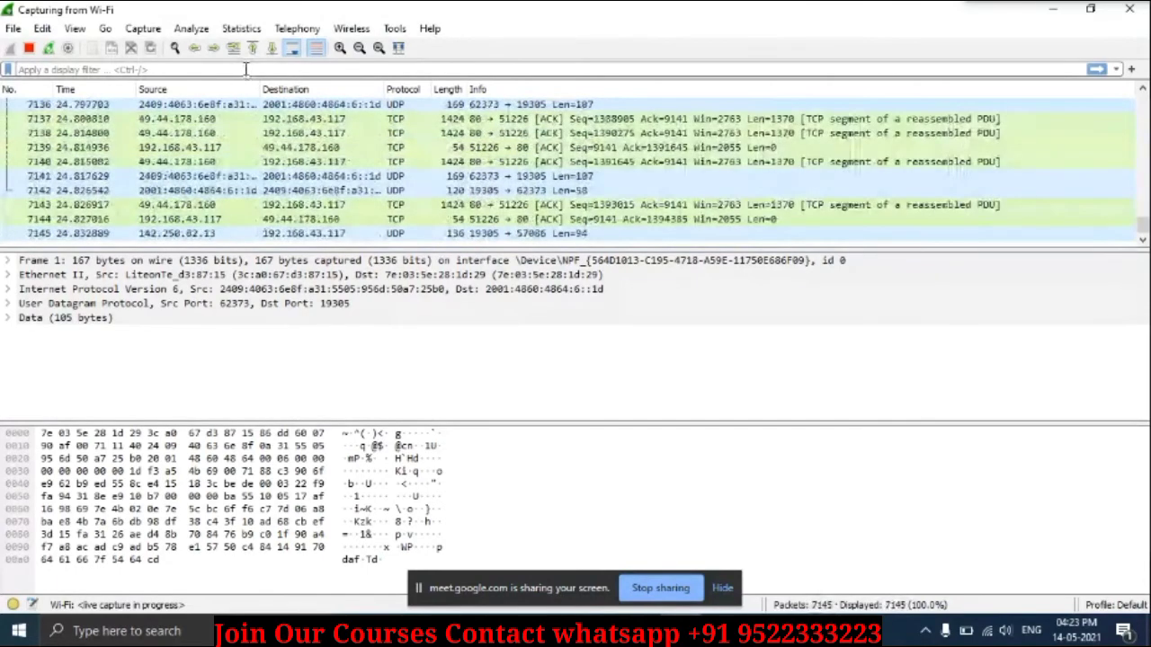
left_click(245, 69)
type("http")
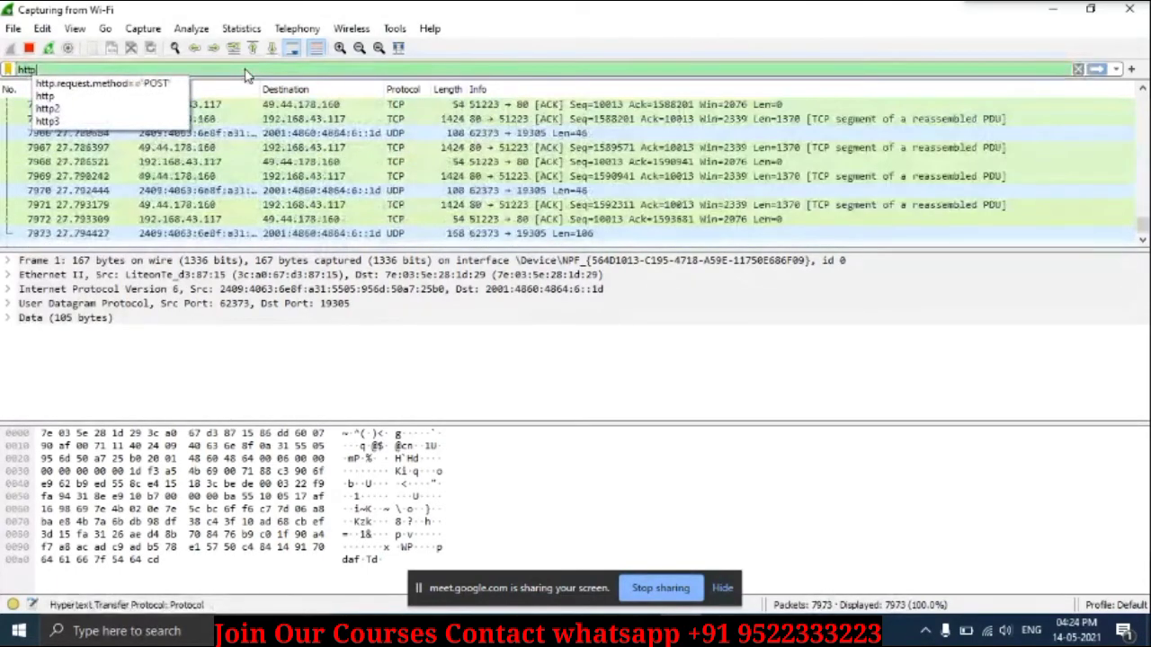
key("Return")
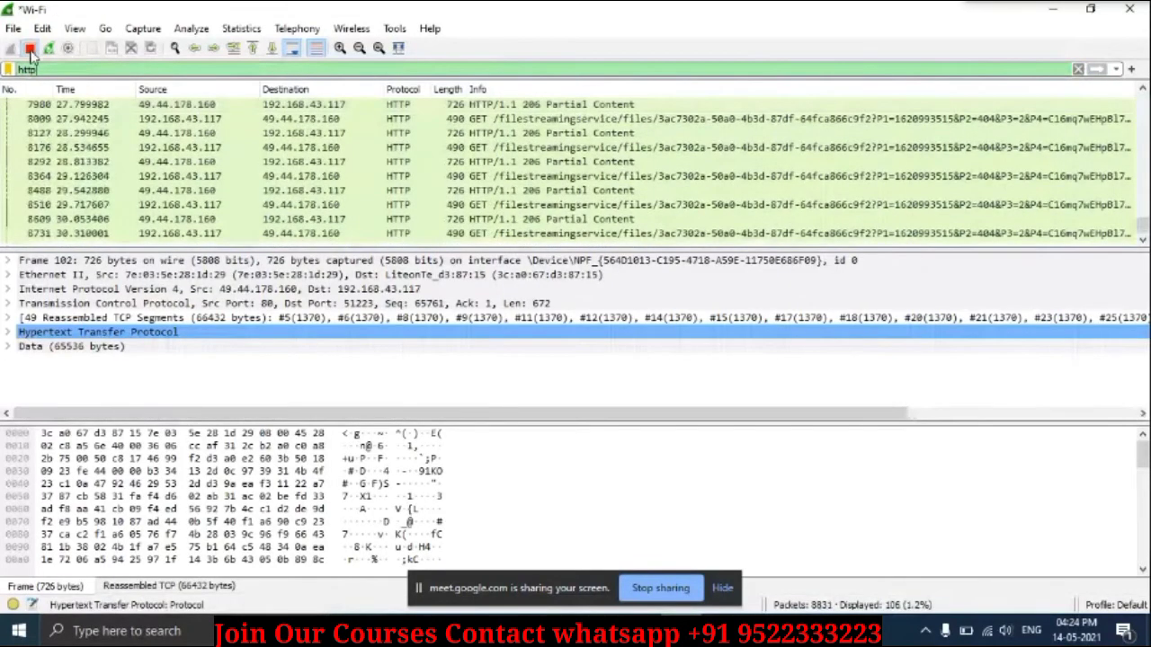
left_click(29, 48)
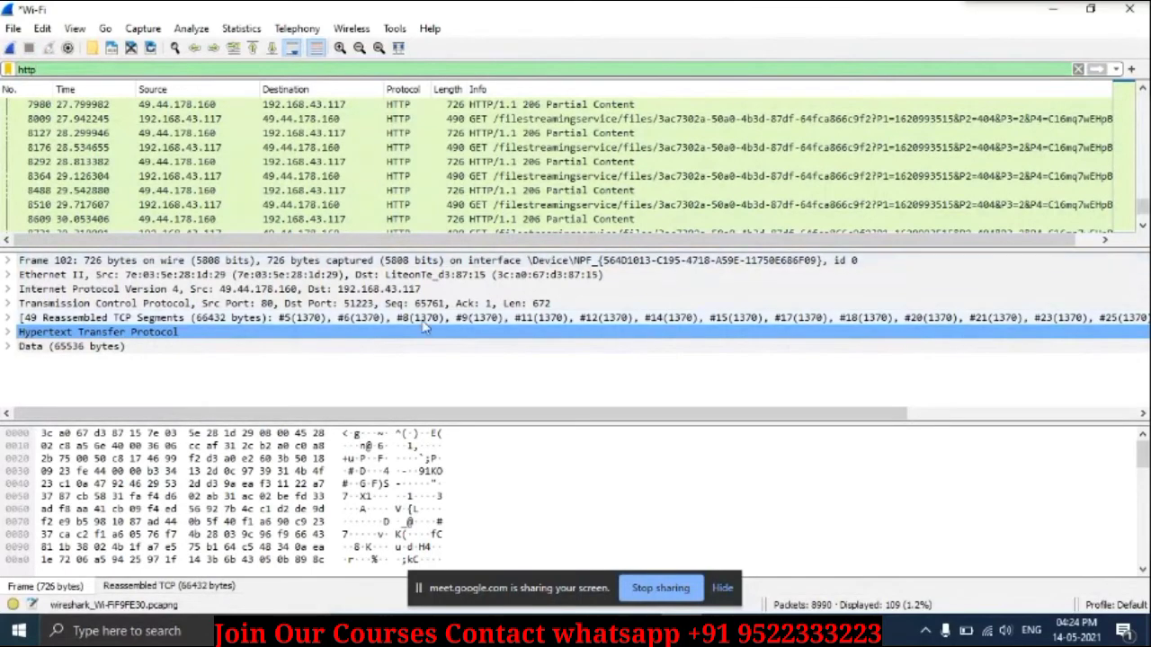
Step: Expand the Hypertext Transfer Protocol details and examine the page HTML in the 200 OK response, packet 4686
left_click(8, 333)
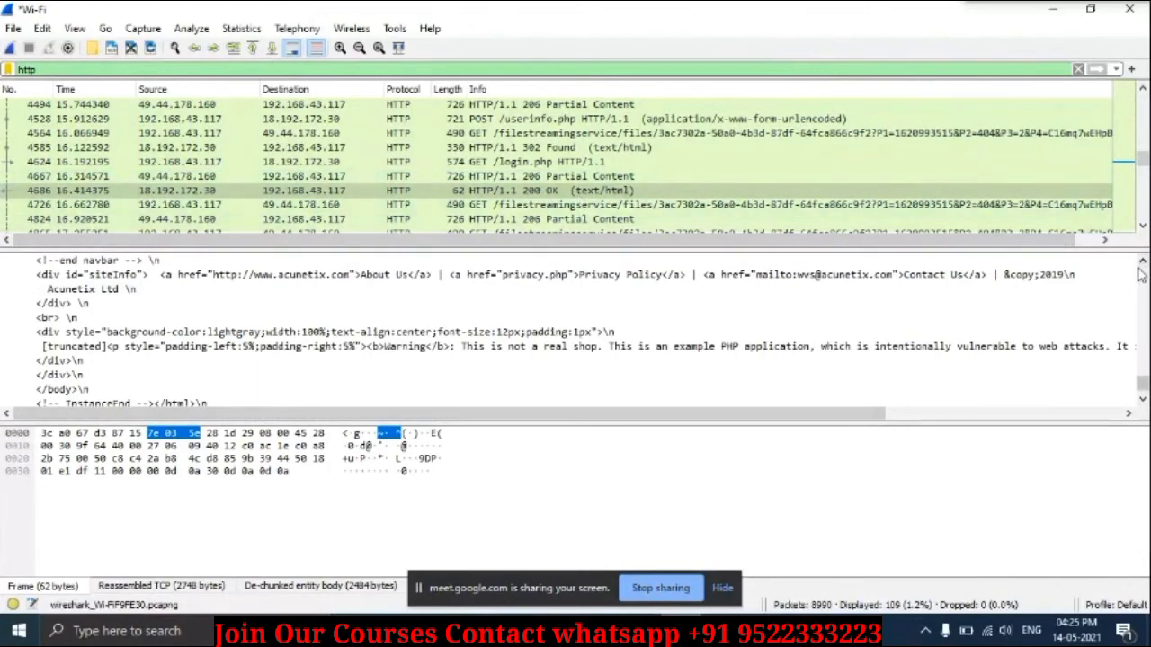
scroll(1141, 270, "up", 4)
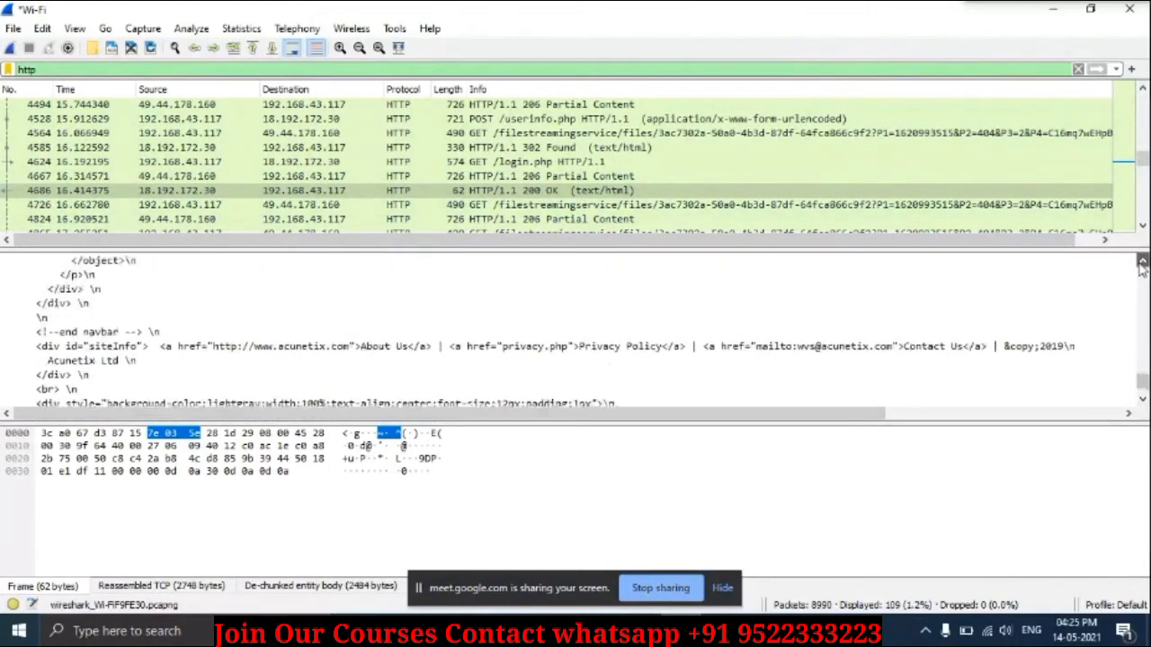
scroll(1140, 268, "up", 3)
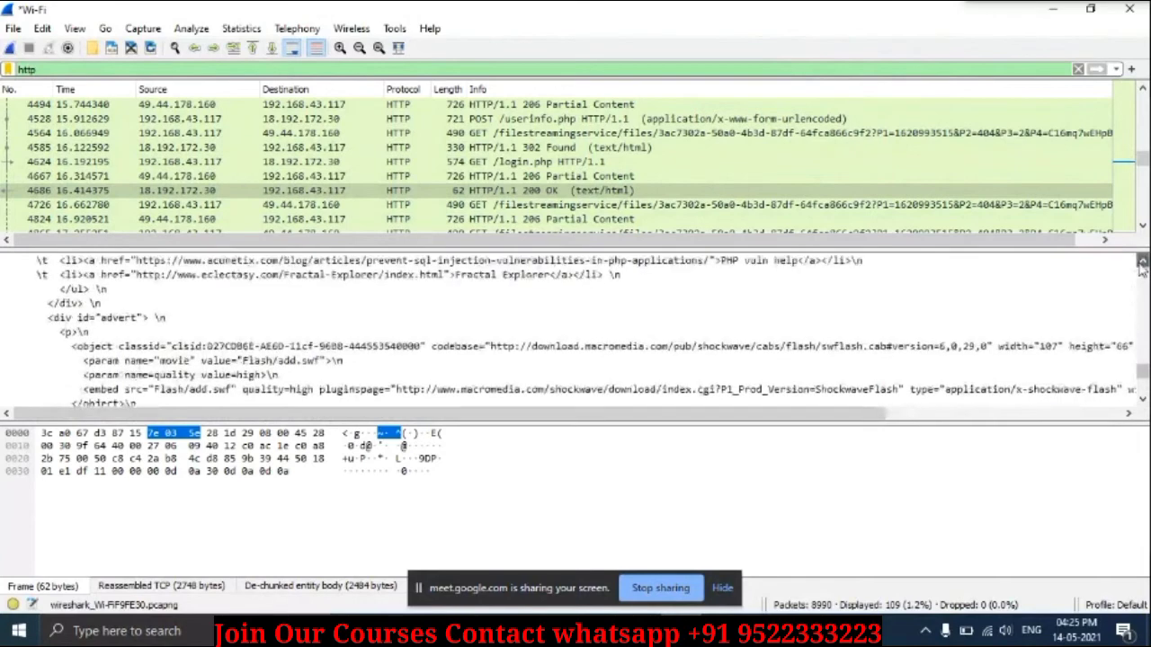
scroll(1140, 268, "up", 4)
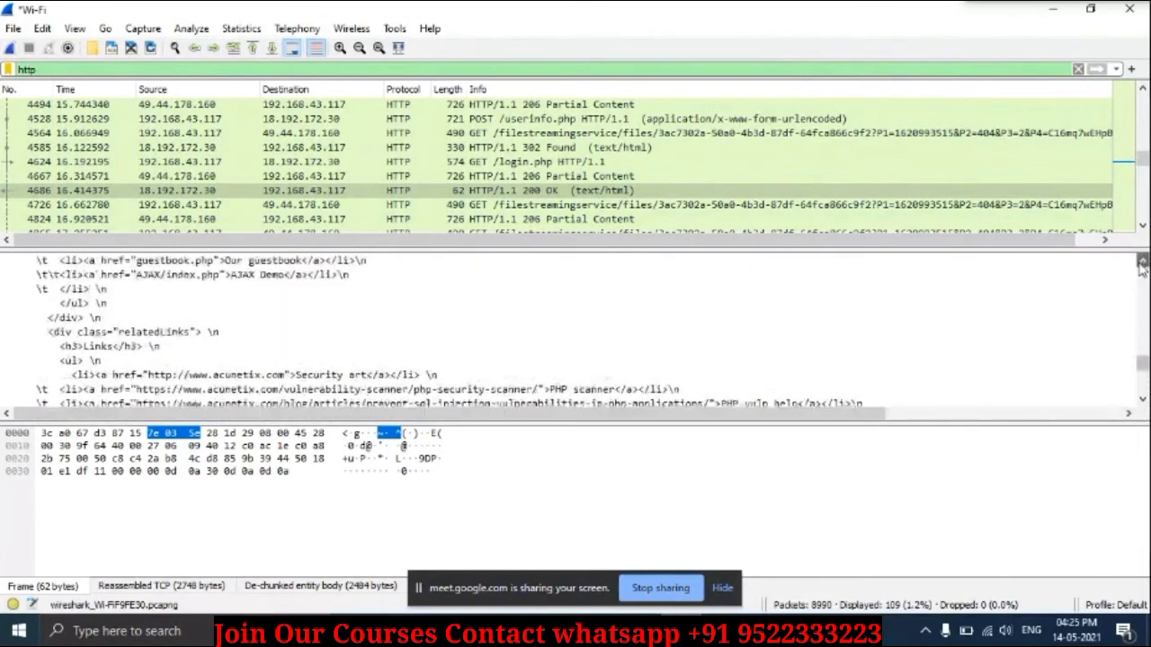
scroll(1141, 268, "up", 4)
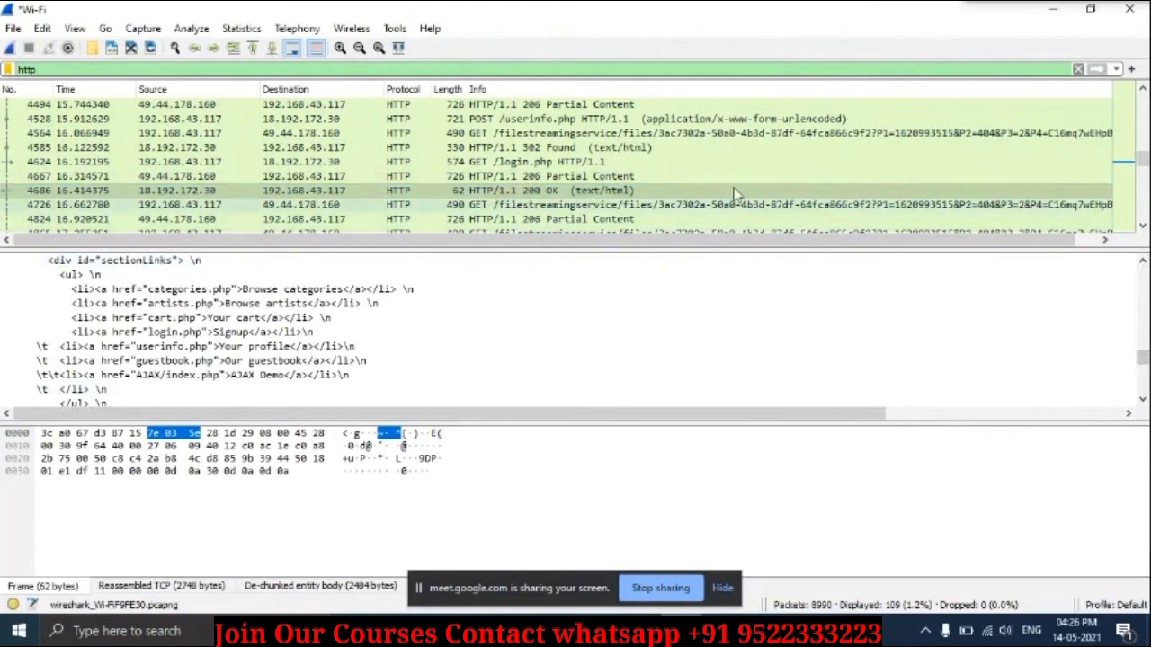
Step: Examine the HTTP details of the GET /login.php request and of the 206 Partial Content response listed just after it
left_click(566, 169)
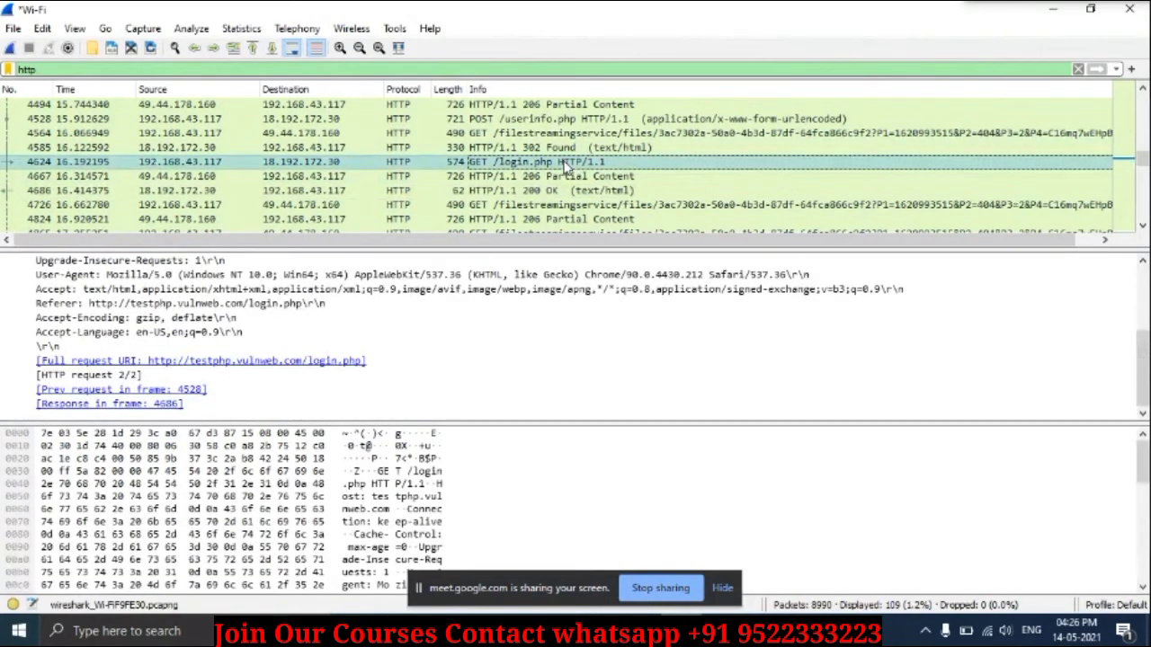
left_click(1142, 358)
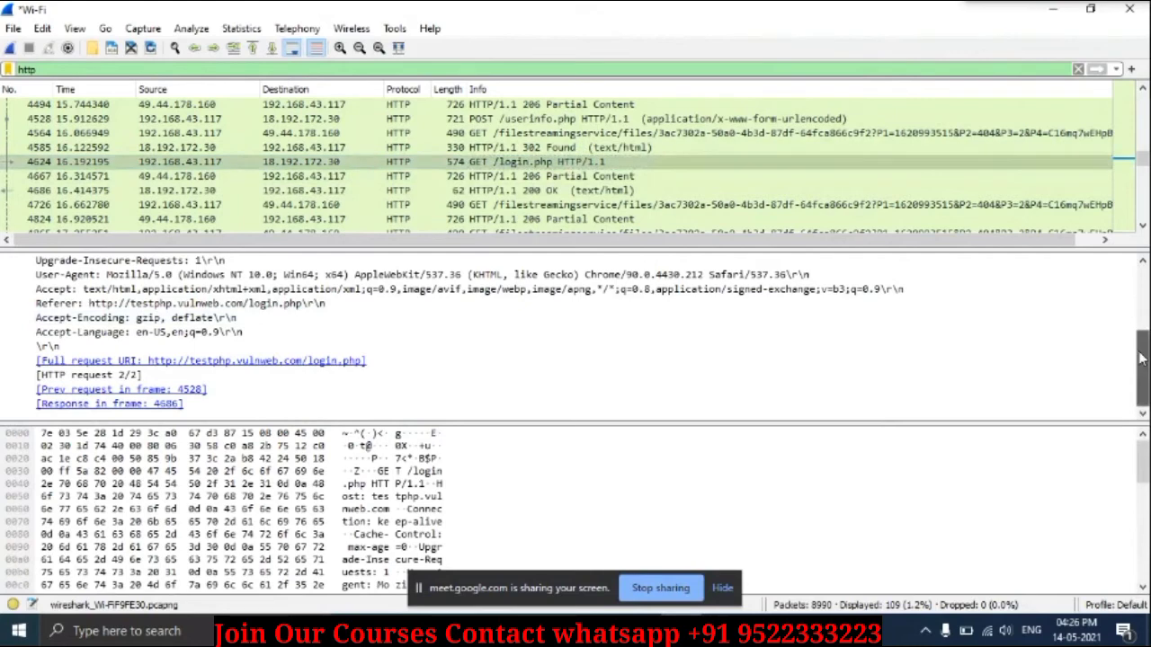
left_click_drag(1142, 357, 1135, 310)
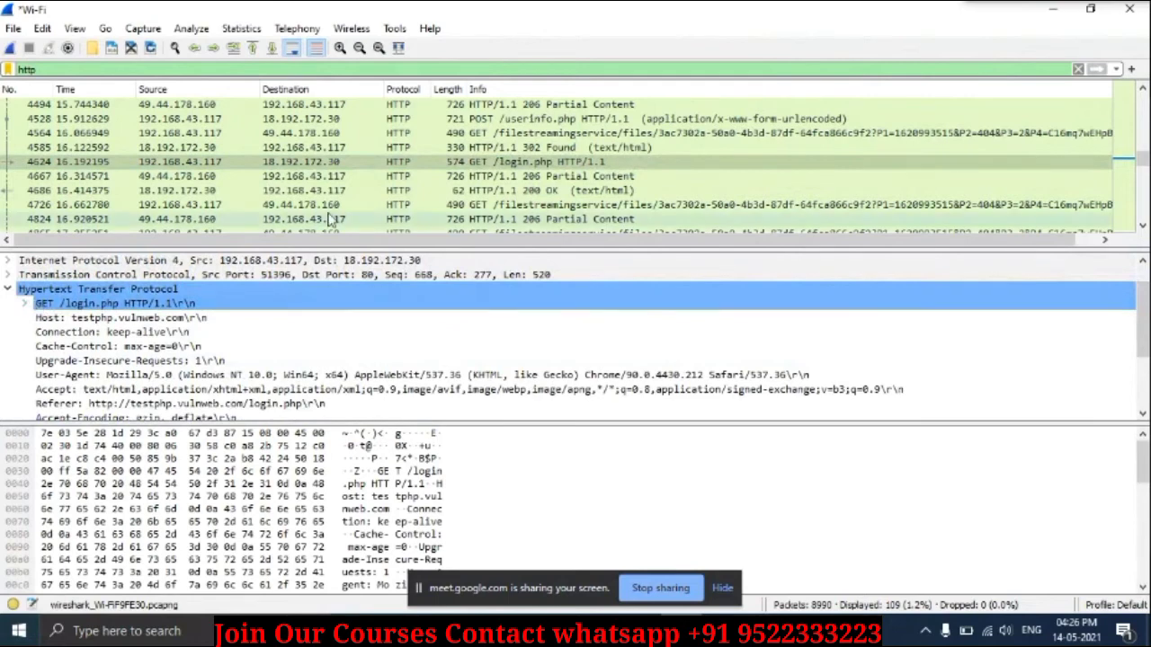
left_click(471, 179)
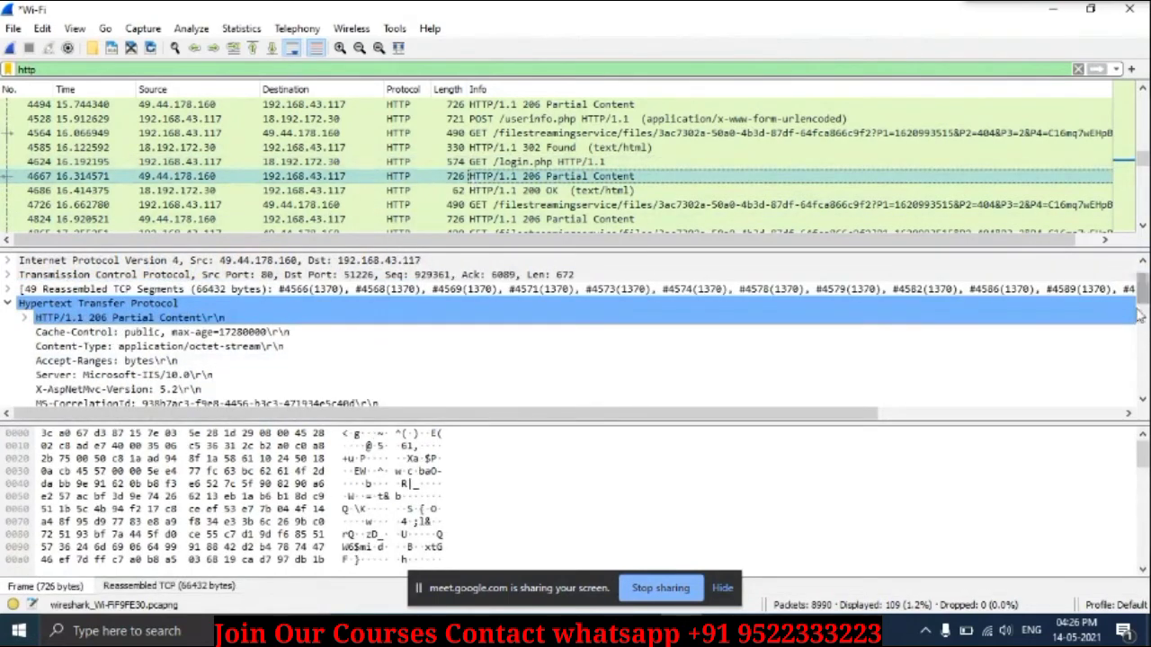
left_click_drag(1140, 315, 1144, 398)
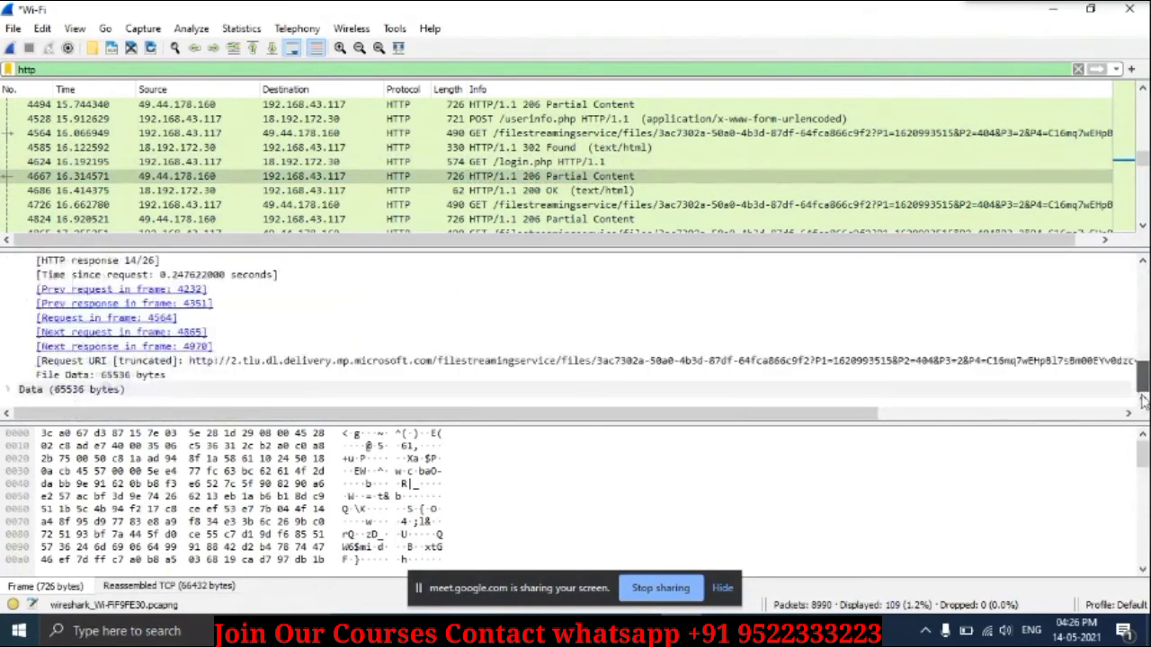
Step: View the credentials Wireshark has extracted from the Wi-Fi capture and close the list
left_click(395, 28)
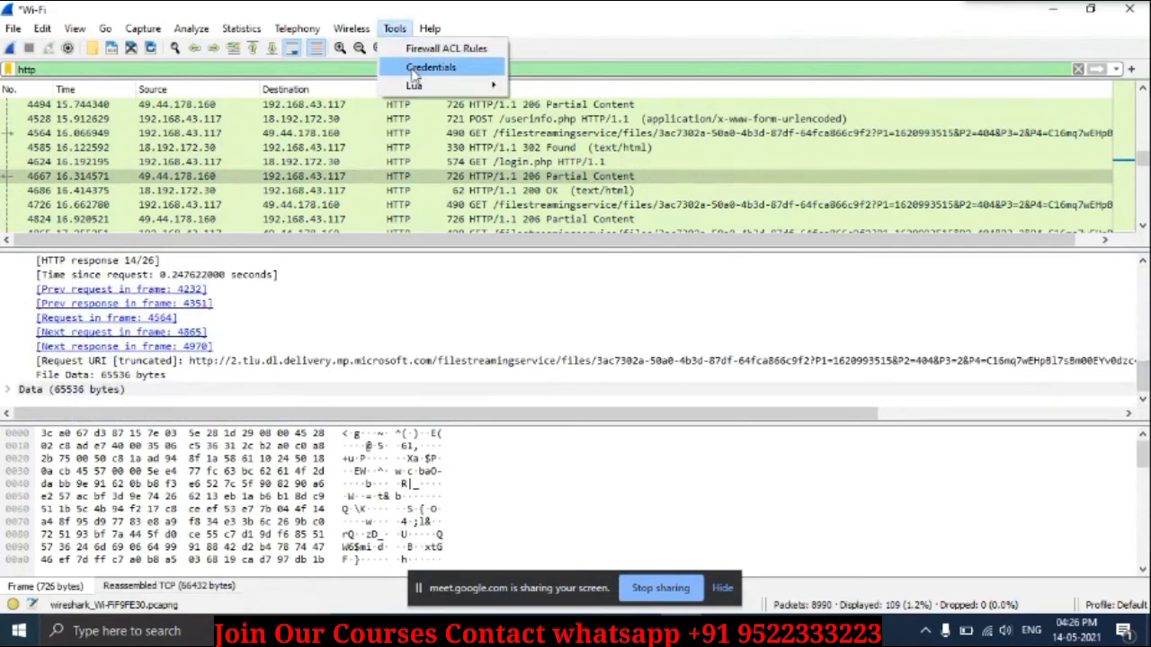
left_click(422, 69)
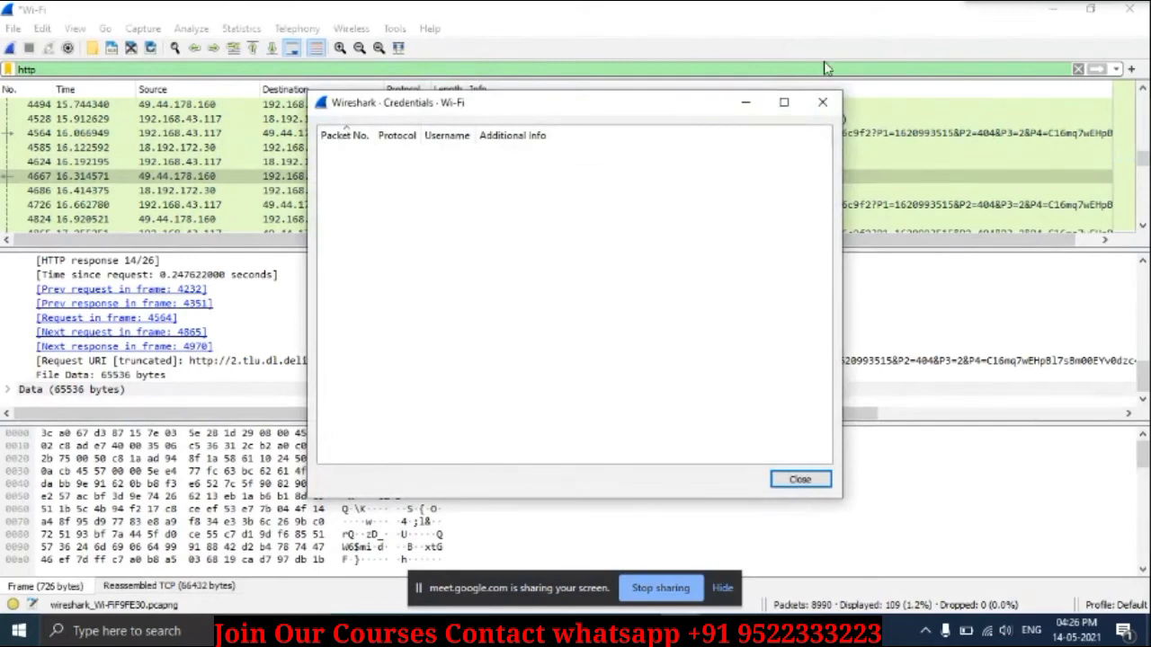
left_click(825, 99)
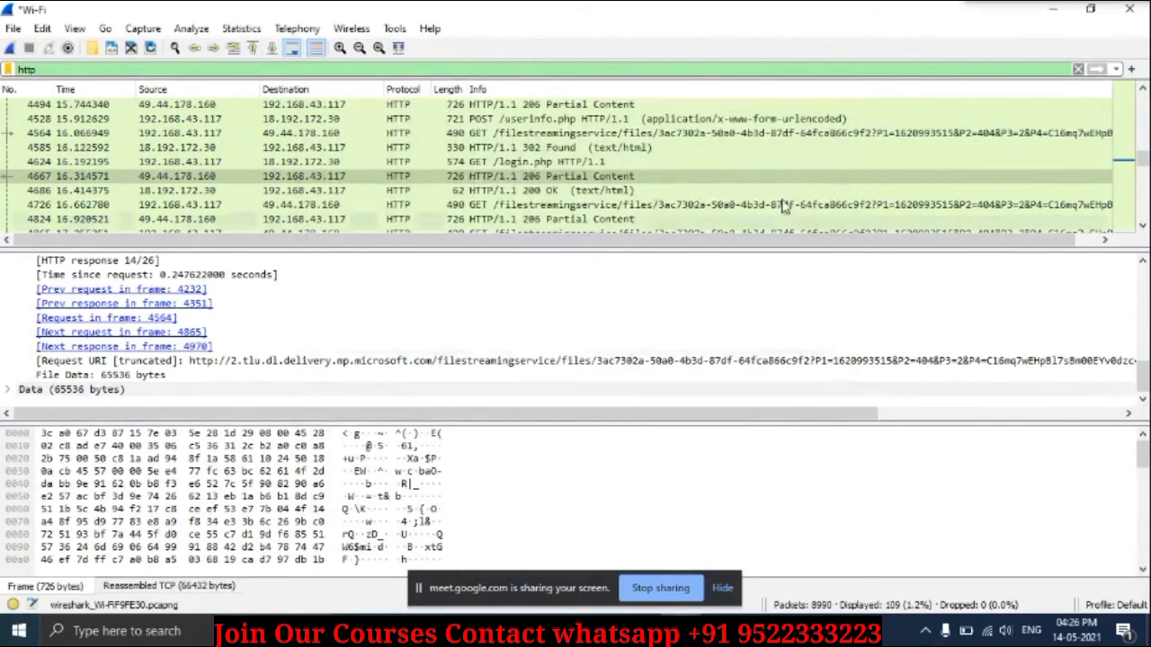
Step: Look through the HTTP packets captured after the login response, packet 4686
left_click(1143, 230)
left_click(1143, 230)
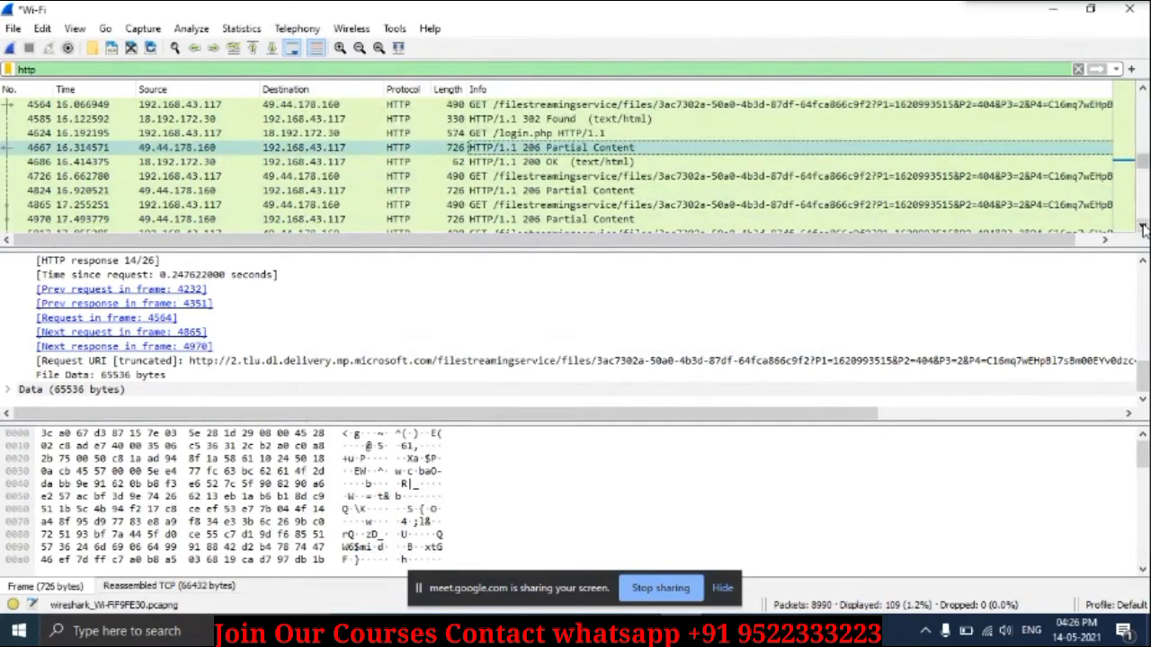
left_click(1143, 230)
left_click(1143, 230)
left_click(1143, 230)
left_click(1143, 231)
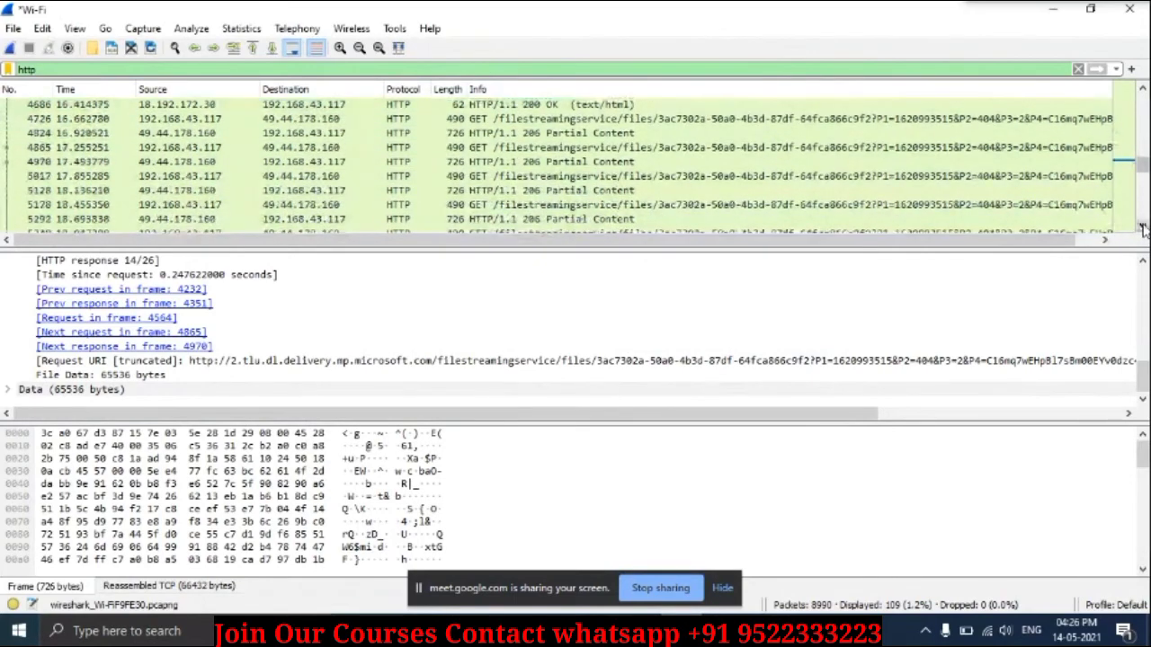
scroll(331, 213, "down", 5)
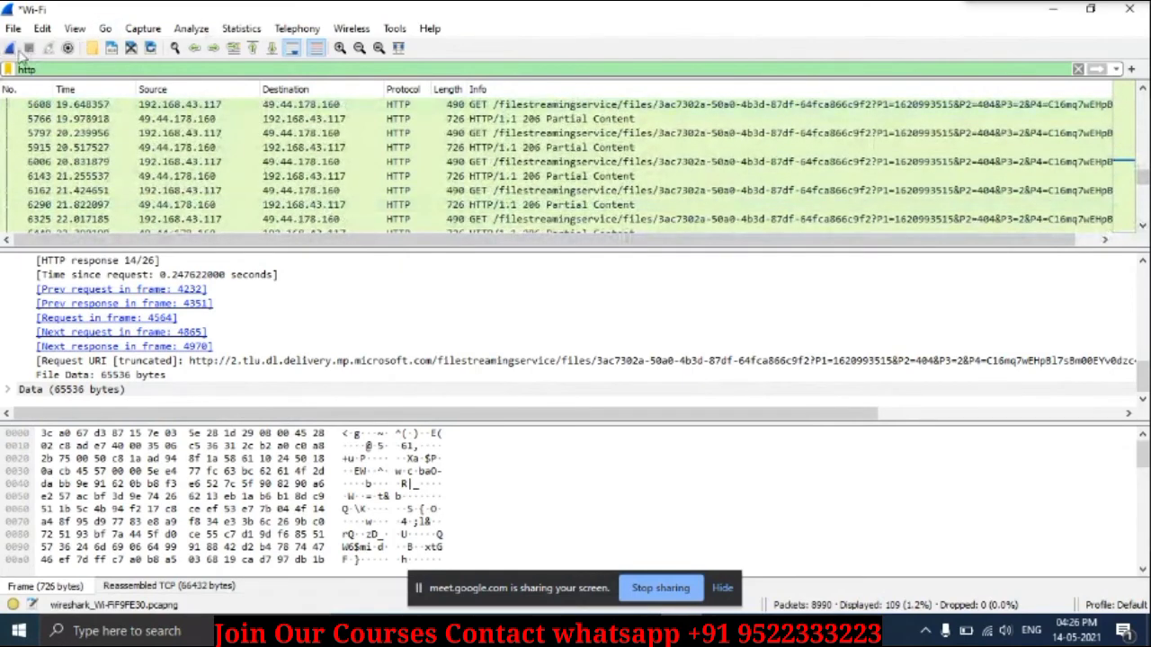
Step: Switch to Google Chrome, open the signup page and enter batman as username, the password twice and the person's name
left_click(556, 631)
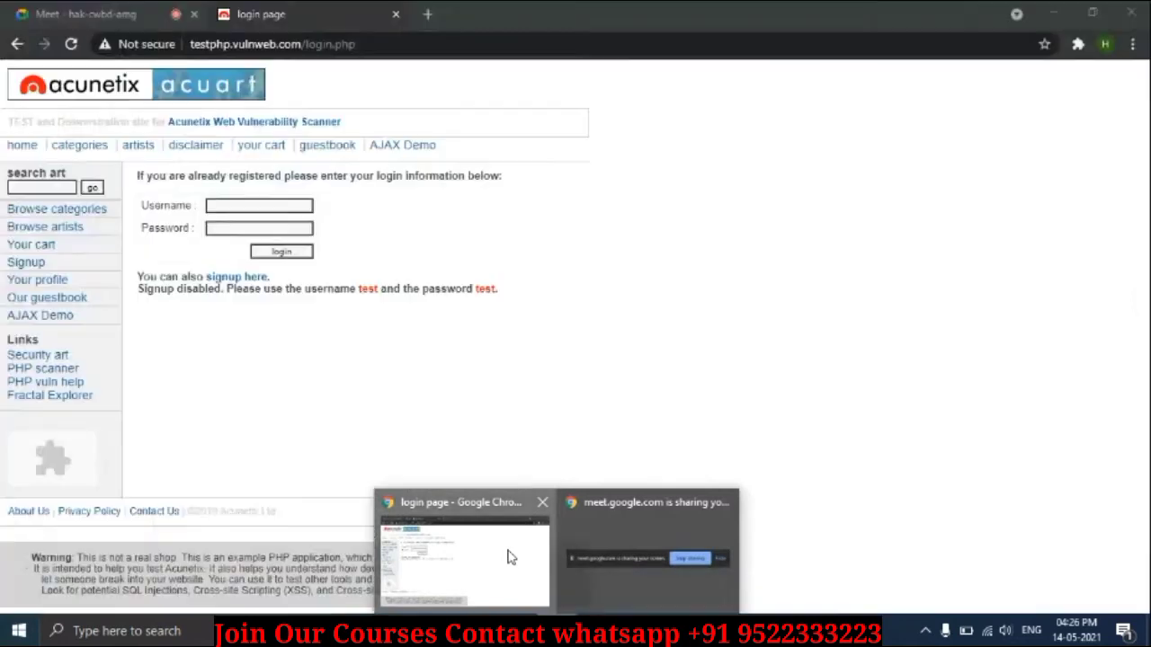
left_click(509, 557)
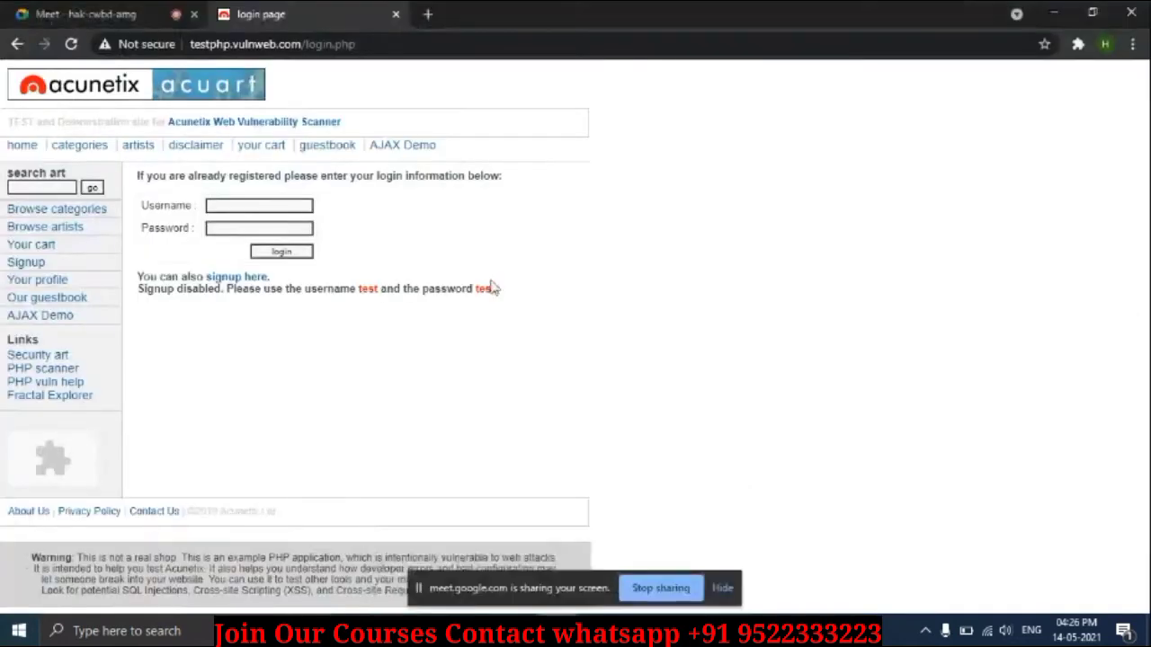
left_click(227, 279)
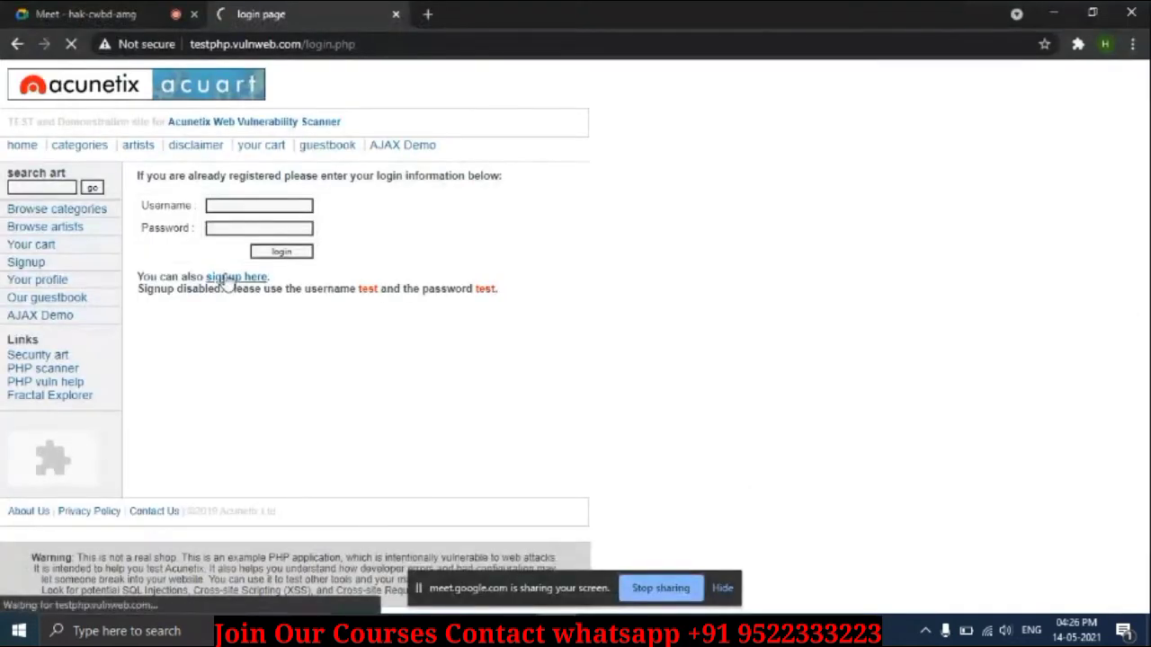
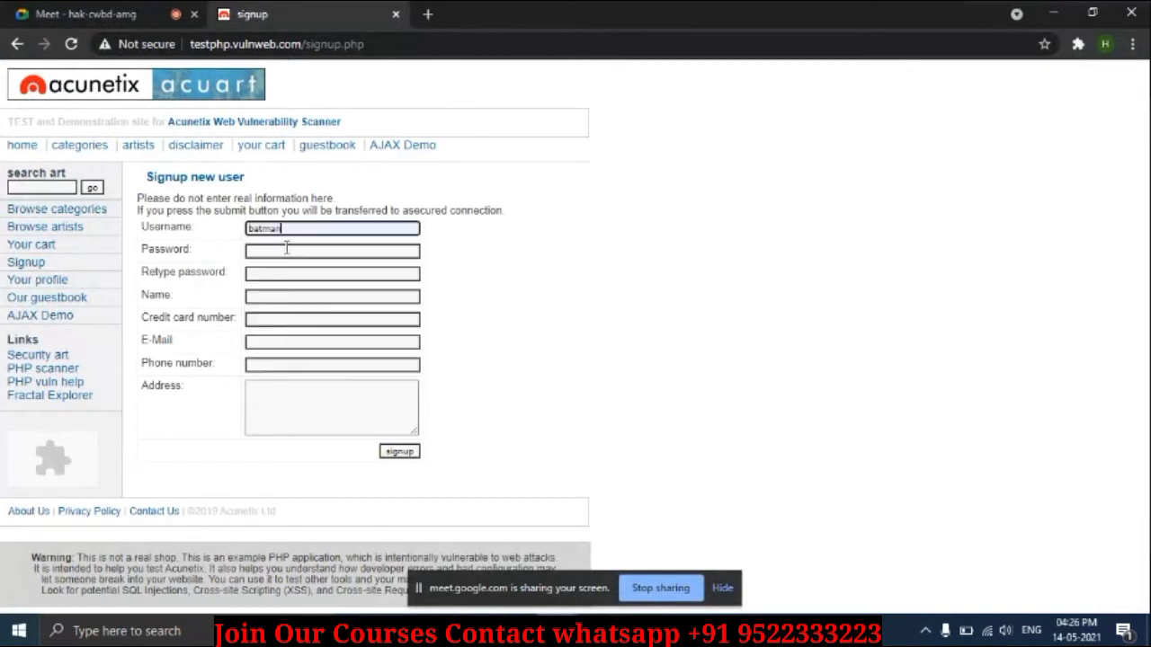
left_click(286, 250)
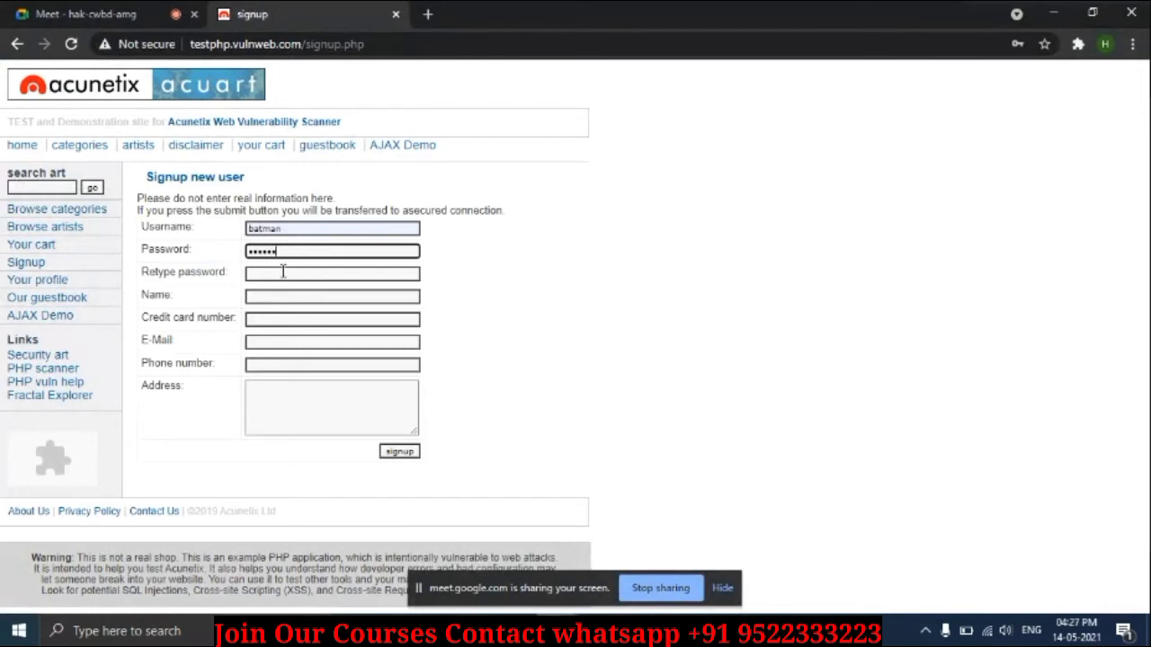
left_click(282, 271)
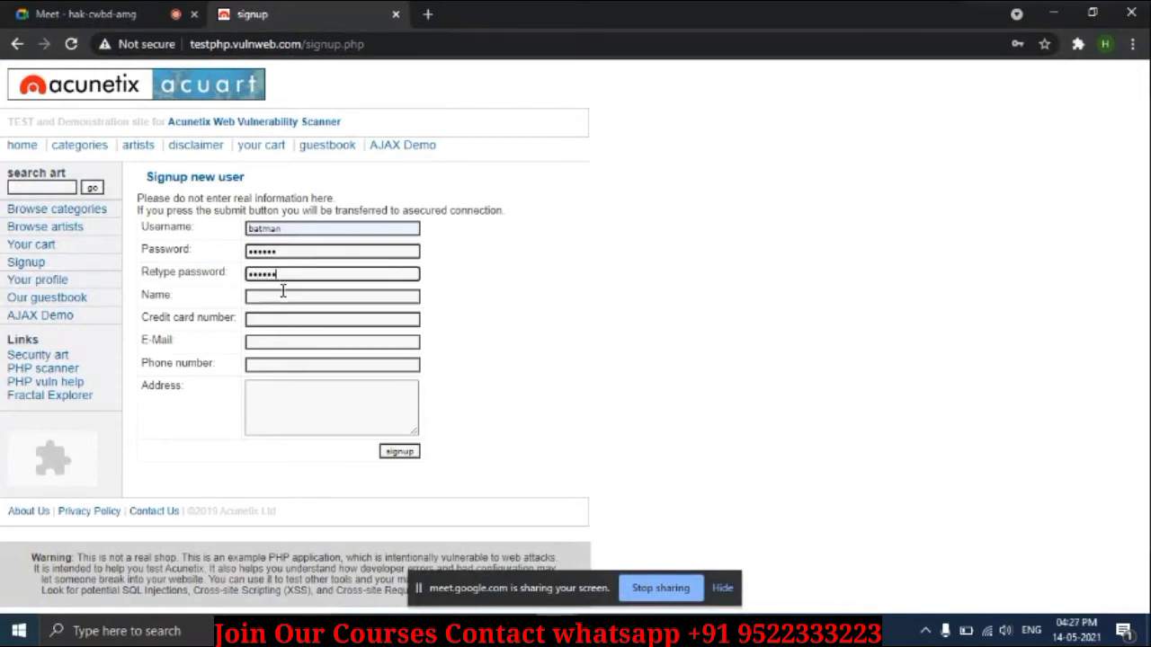
left_click(283, 295)
left_click(284, 358)
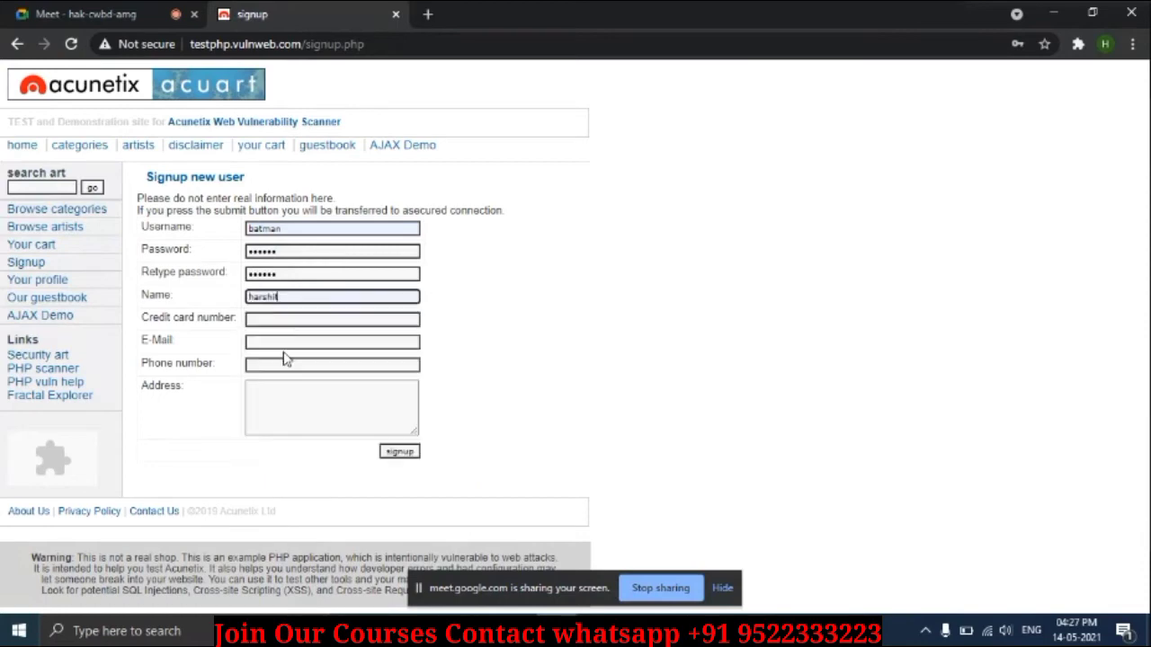
Step: Fill in the credit card number, e-mail and phone number on the signup form with suggested entries
left_click(296, 320)
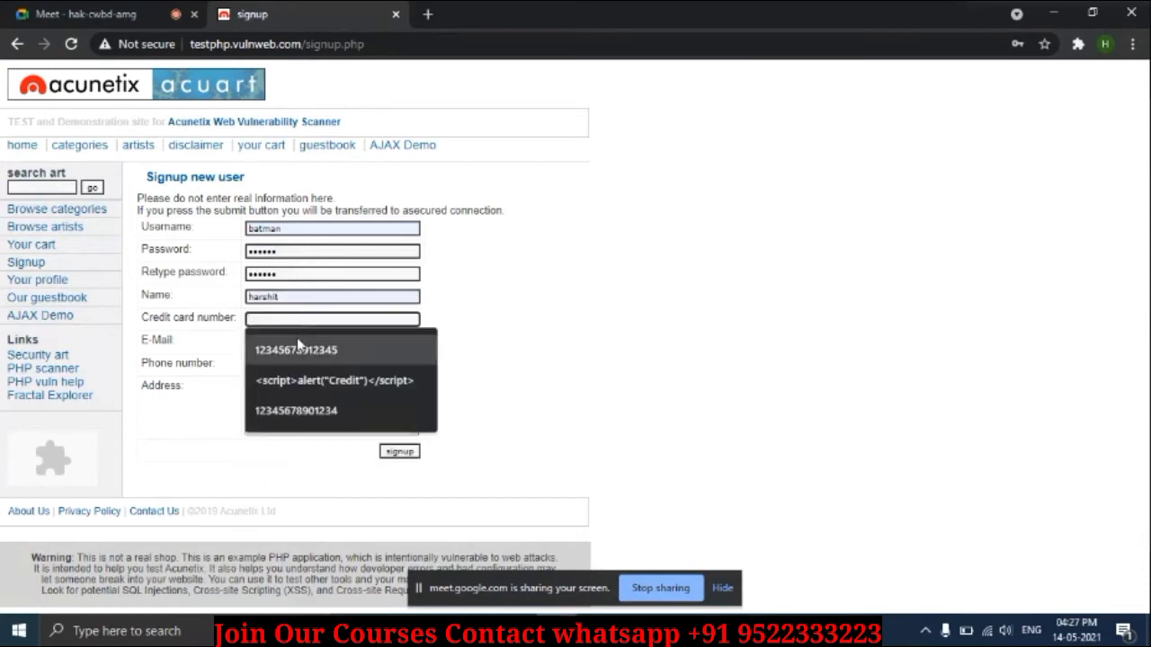
left_click(298, 347)
left_click(300, 342)
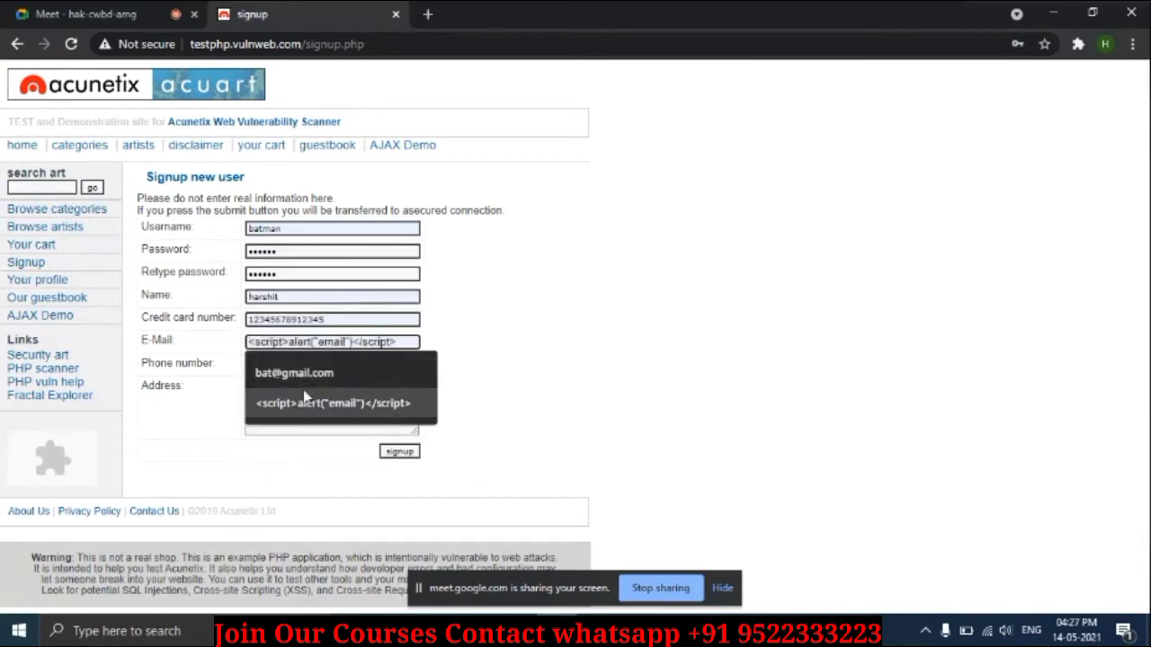
left_click(304, 369)
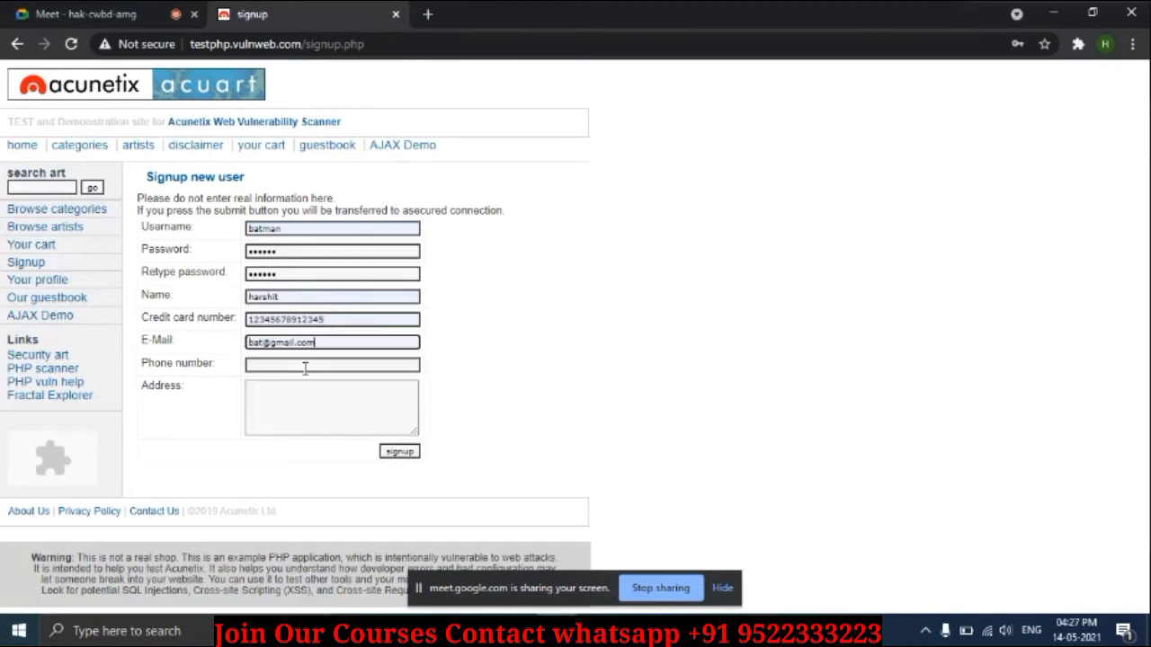
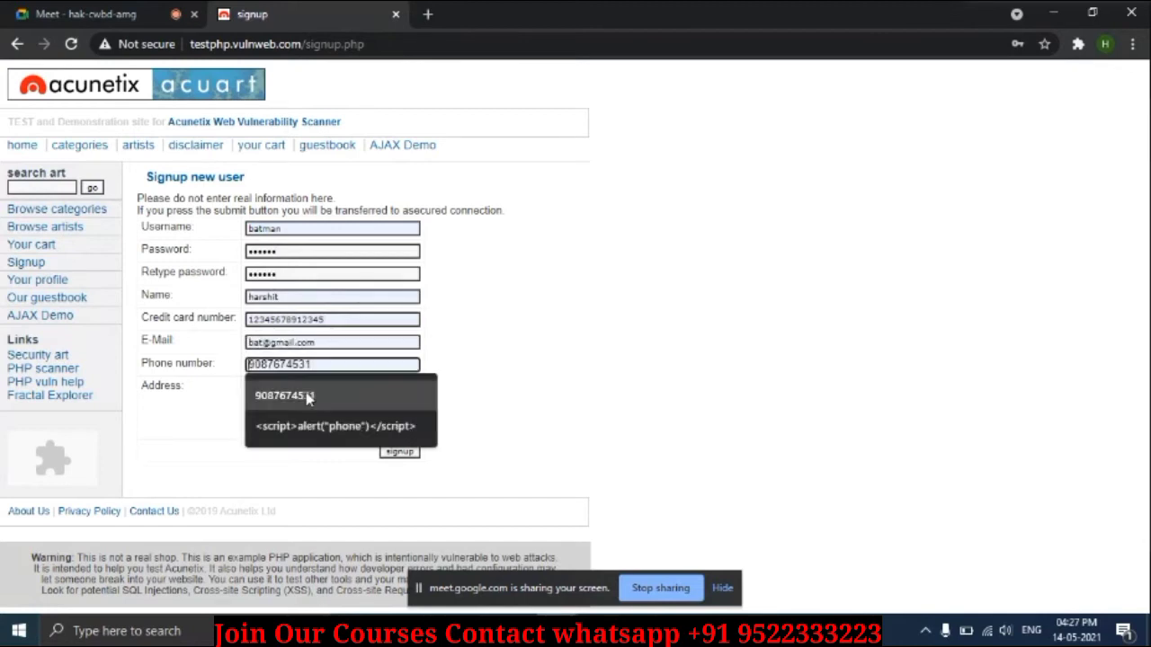
left_click(306, 399)
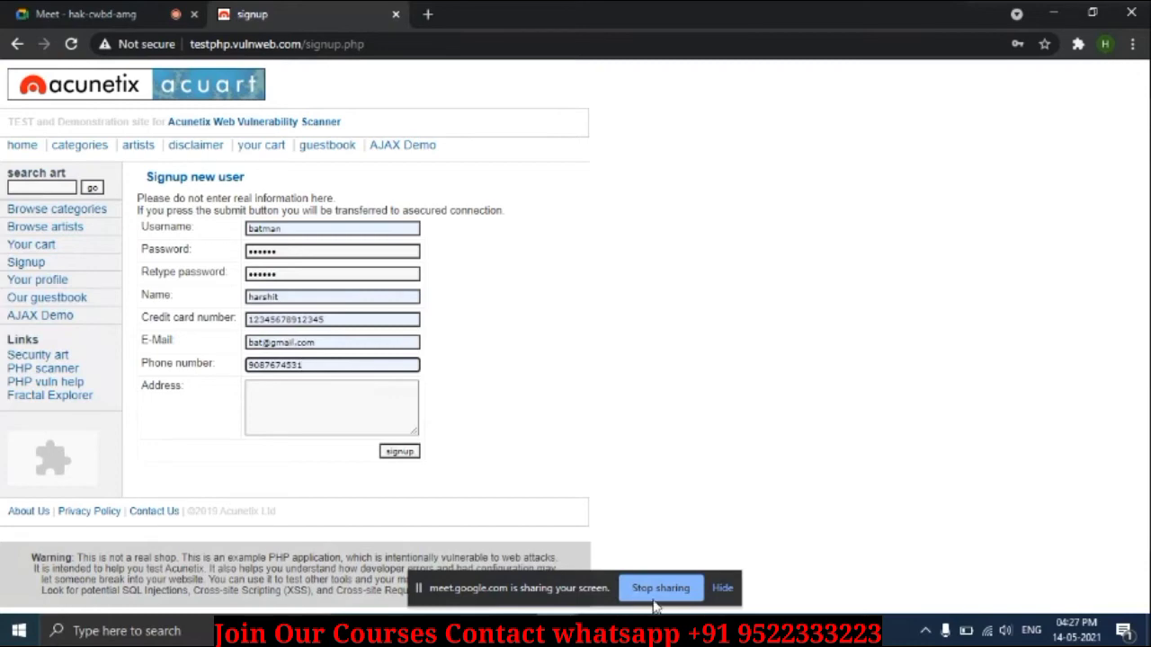
Step: Return to Wireshark and start a new Wi-Fi capture without saving the previously captured packets
left_click(500, 632)
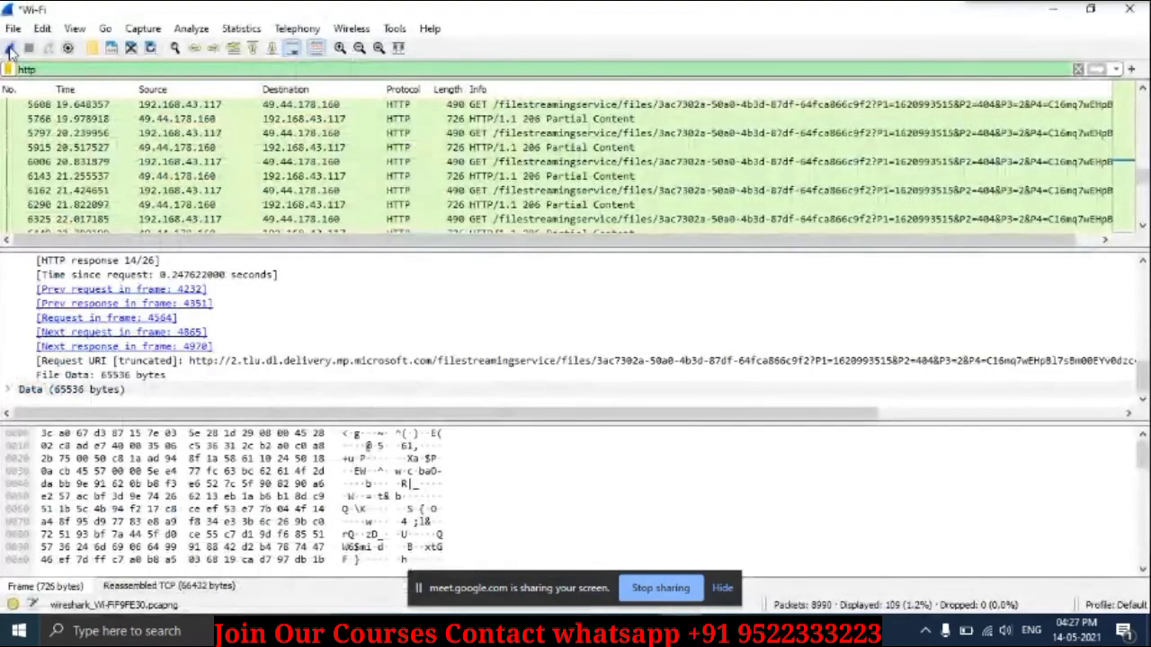
left_click(10, 50)
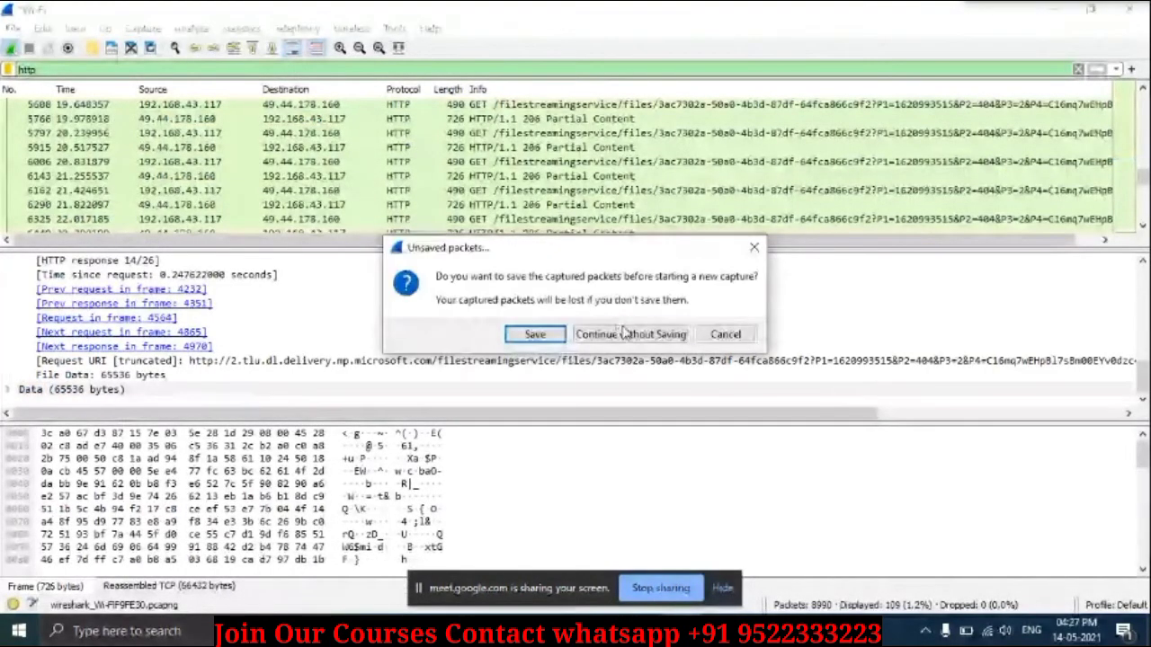
left_click(627, 335)
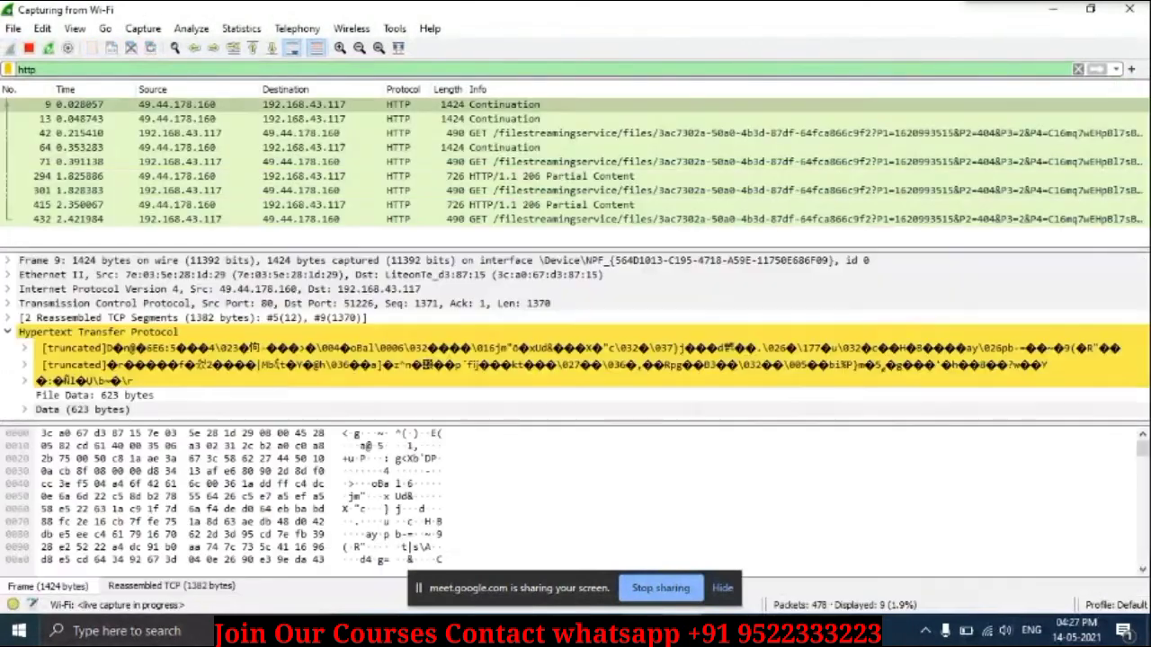
Step: Switch to Google Chrome, submit the signup form and follow the link to the login page
mouse_move(557, 632)
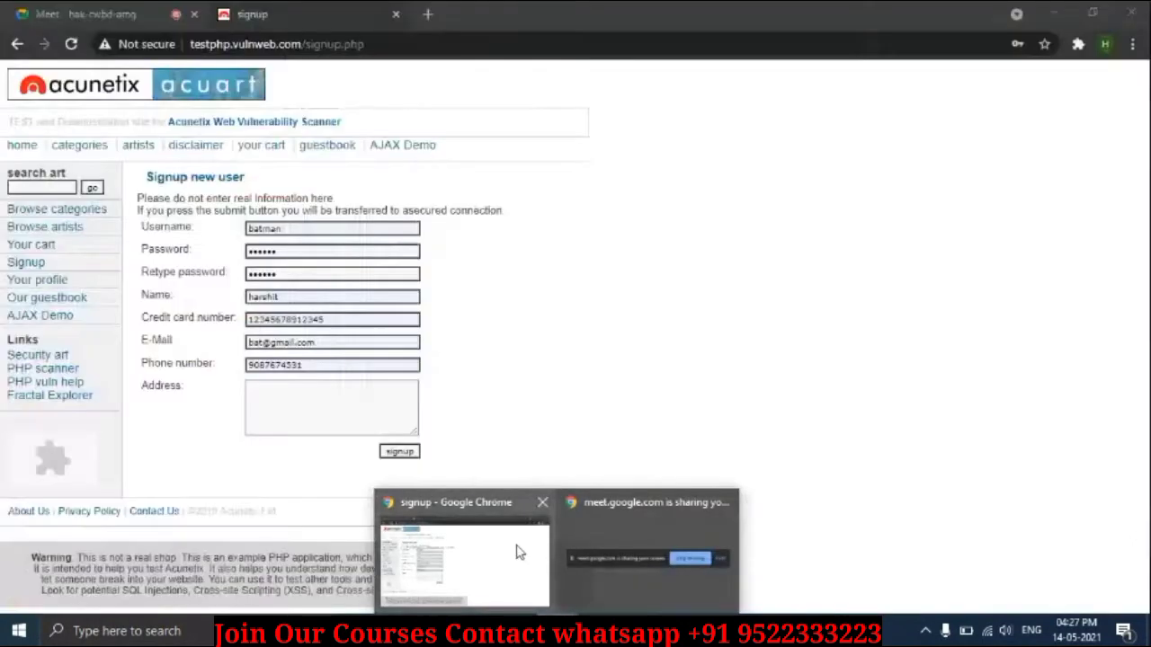
left_click(519, 552)
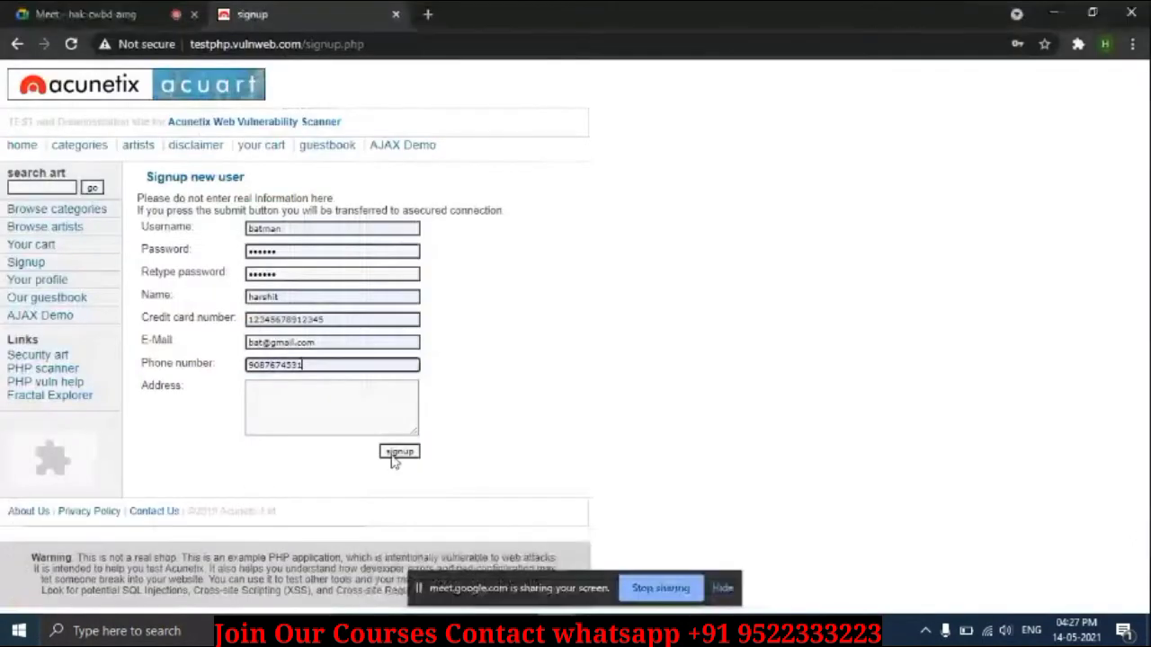
left_click(396, 454)
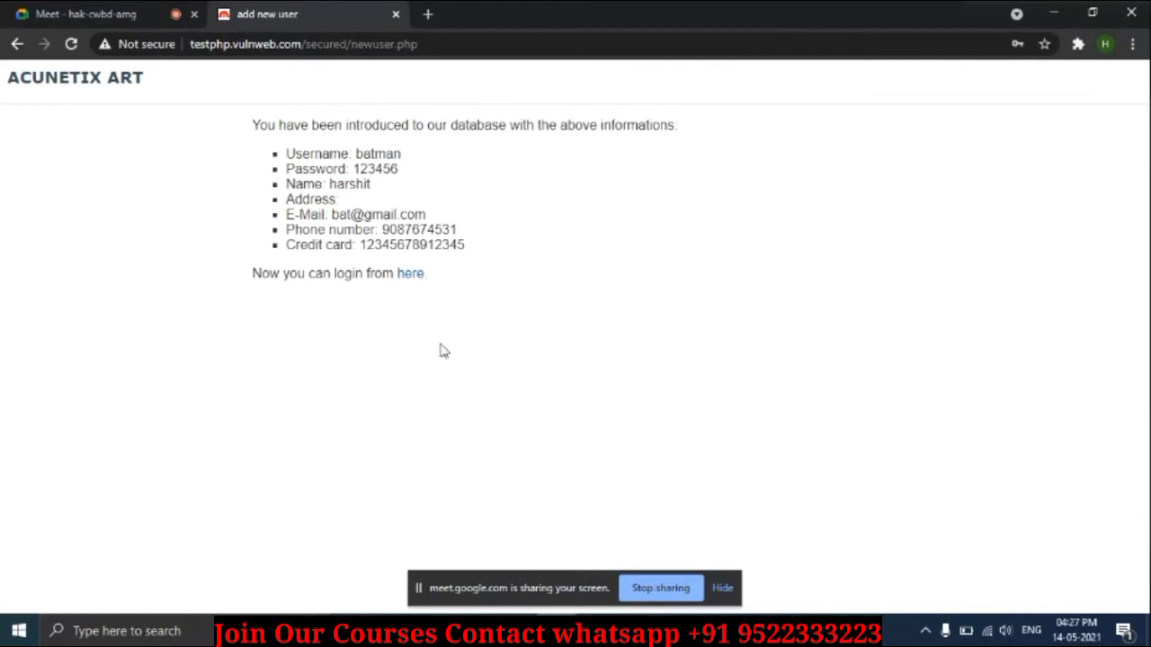
left_click(410, 279)
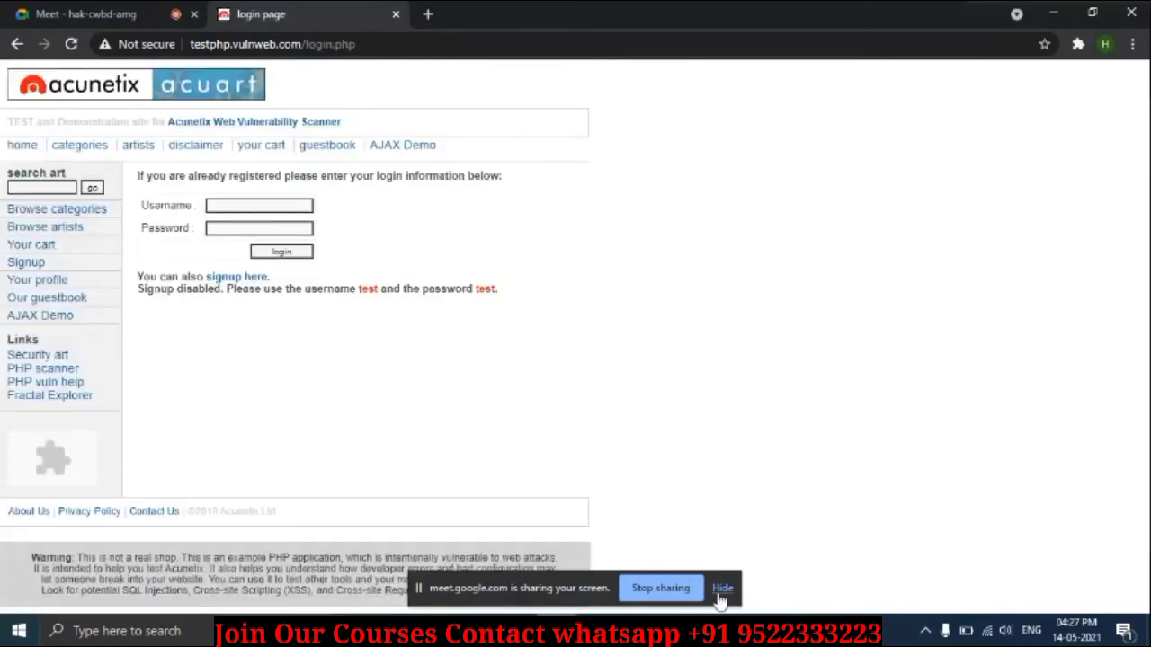
Step: In Wireshark, examine the HTML Form URL Encoded items of the POST /secured/newuser.php packet and look through the later packets
key("alt+Tab")
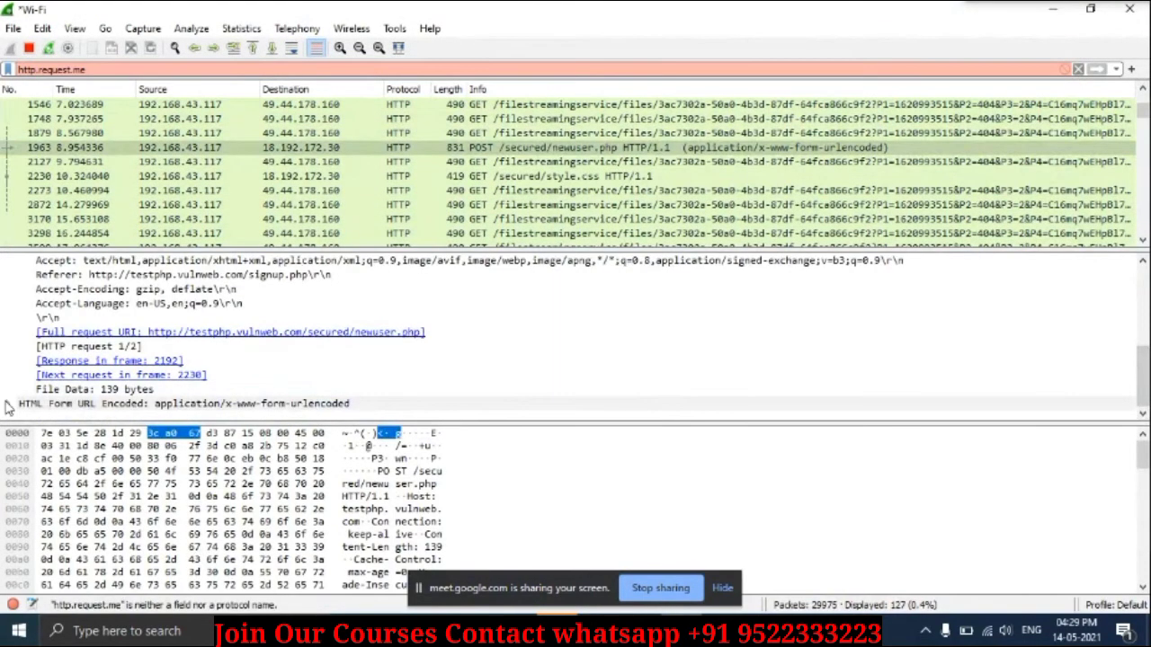
left_click(7, 404)
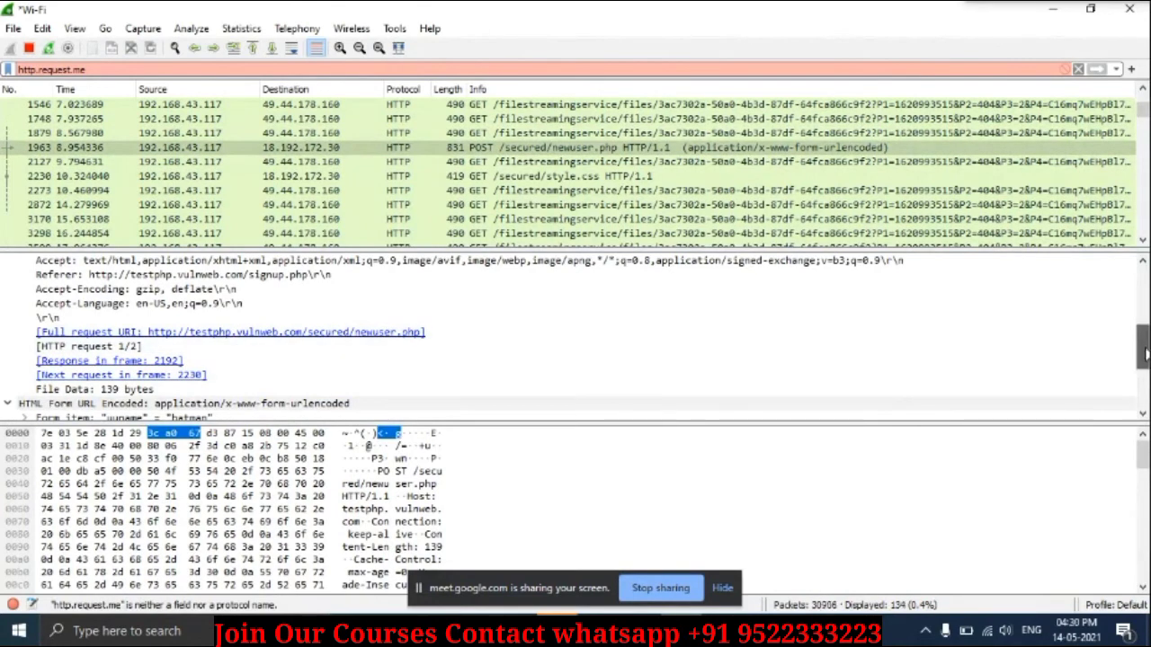
left_click_drag(1144, 353, 1145, 396)
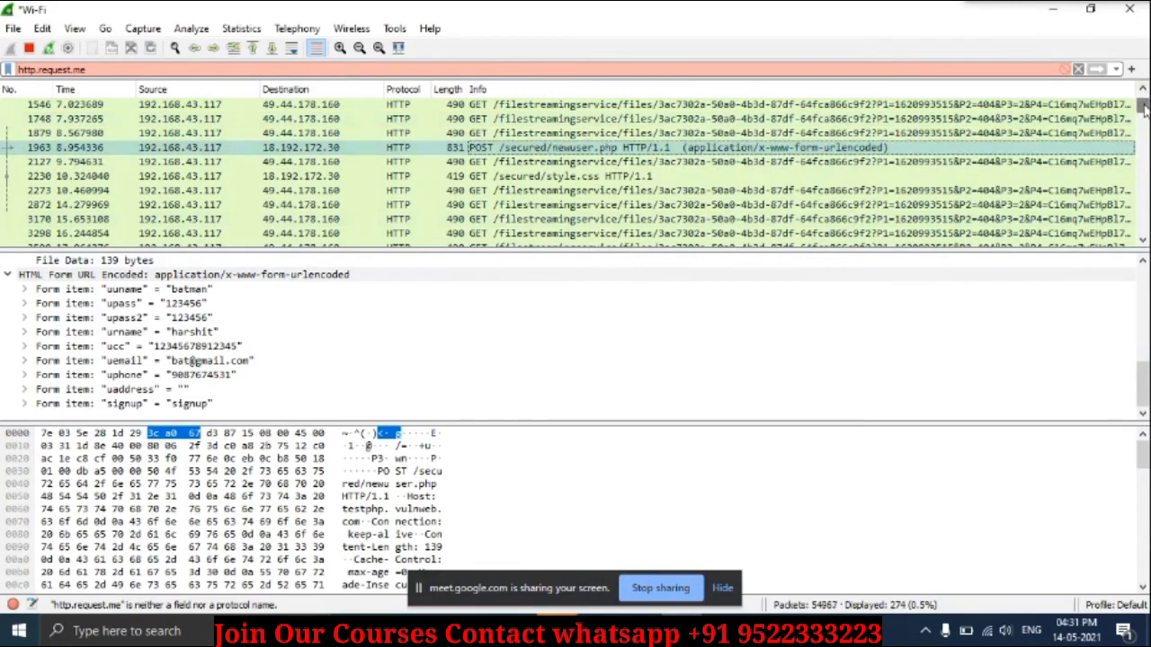
left_click_drag(1144, 106, 1144, 260)
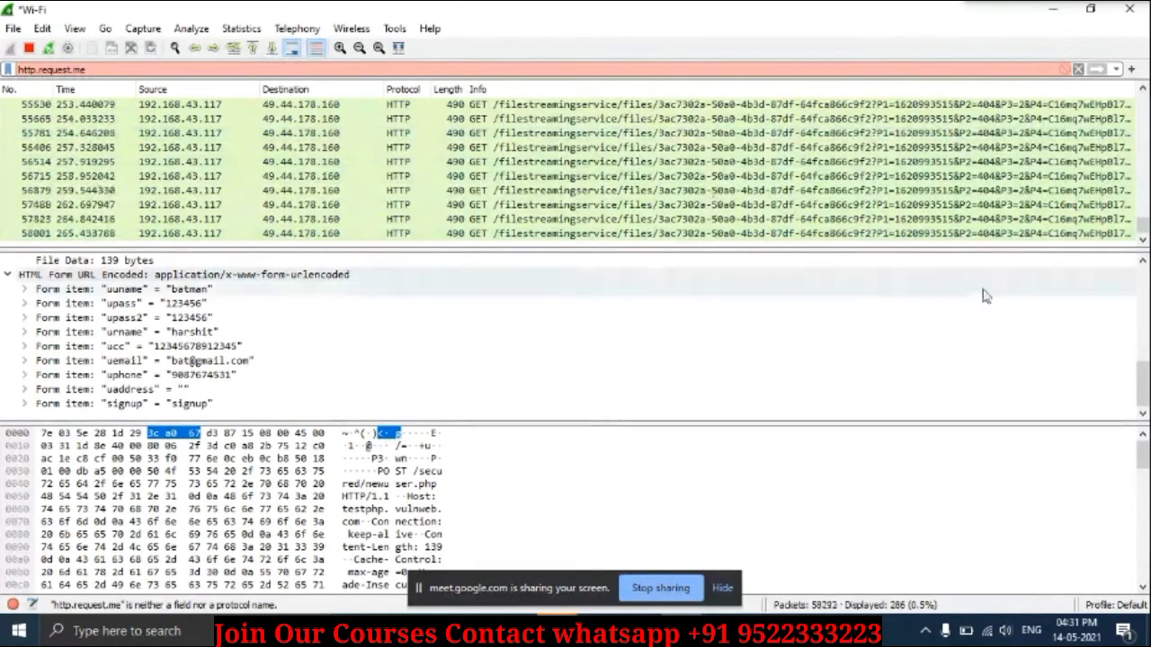
scroll(1142, 222, "up", 1)
left_click_drag(1143, 222, 1142, 196)
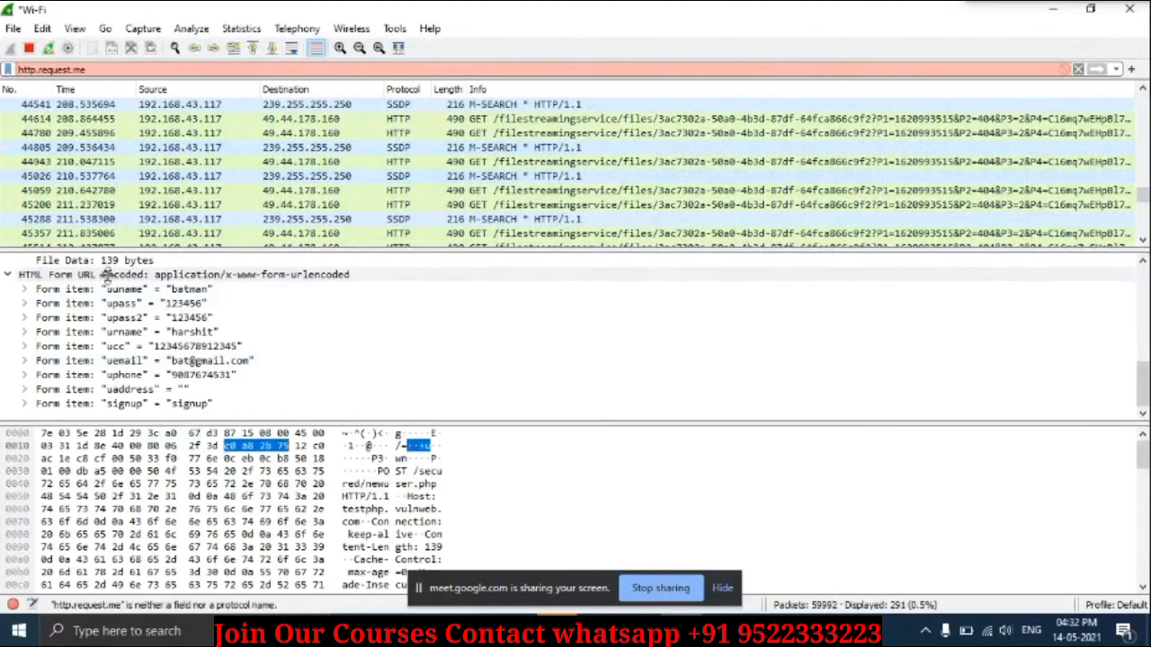
Step: Switch to Google Chrome, dismiss the password warning, close the login page tab and return to Wireshark
left_click(559, 631)
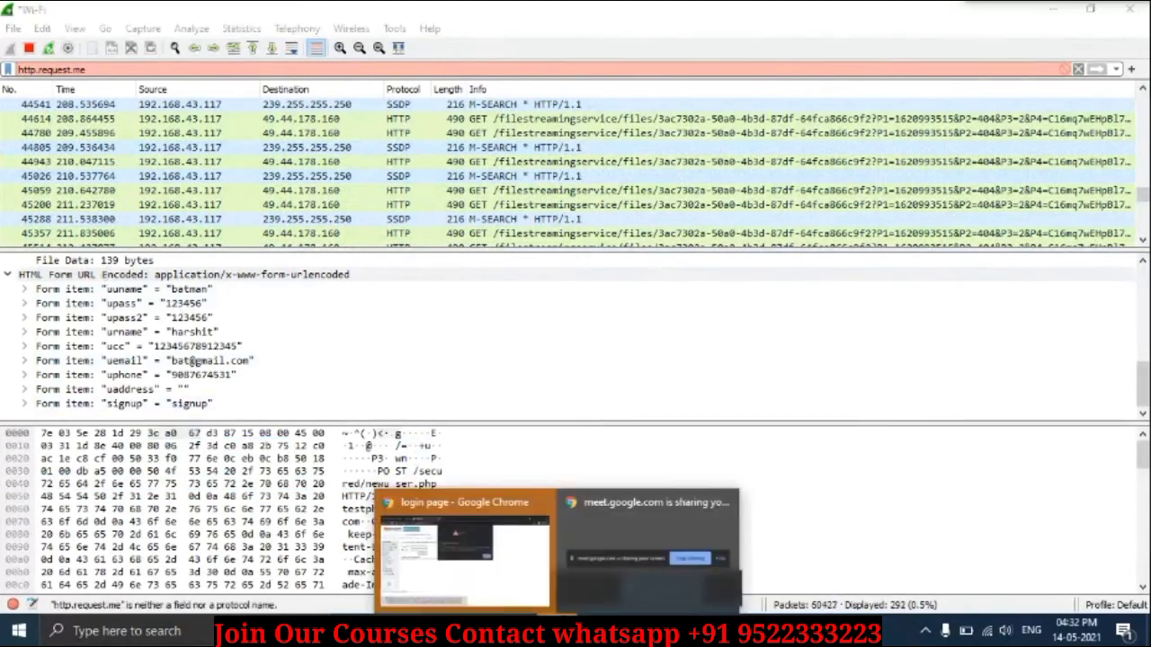
left_click(505, 569)
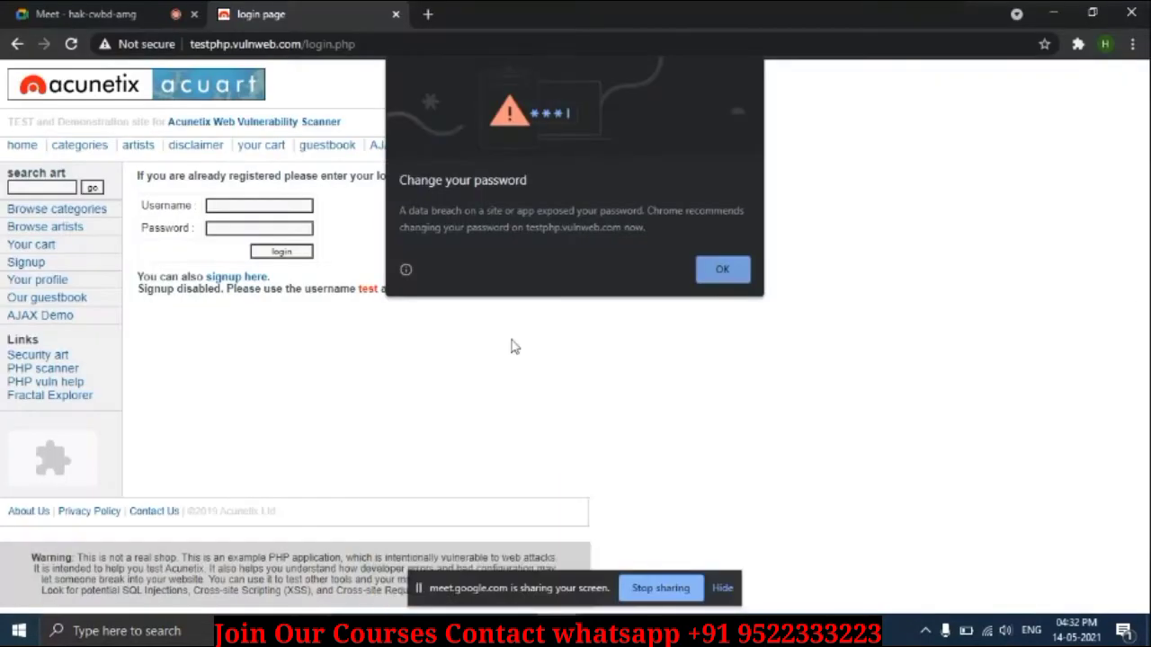
left_click(724, 272)
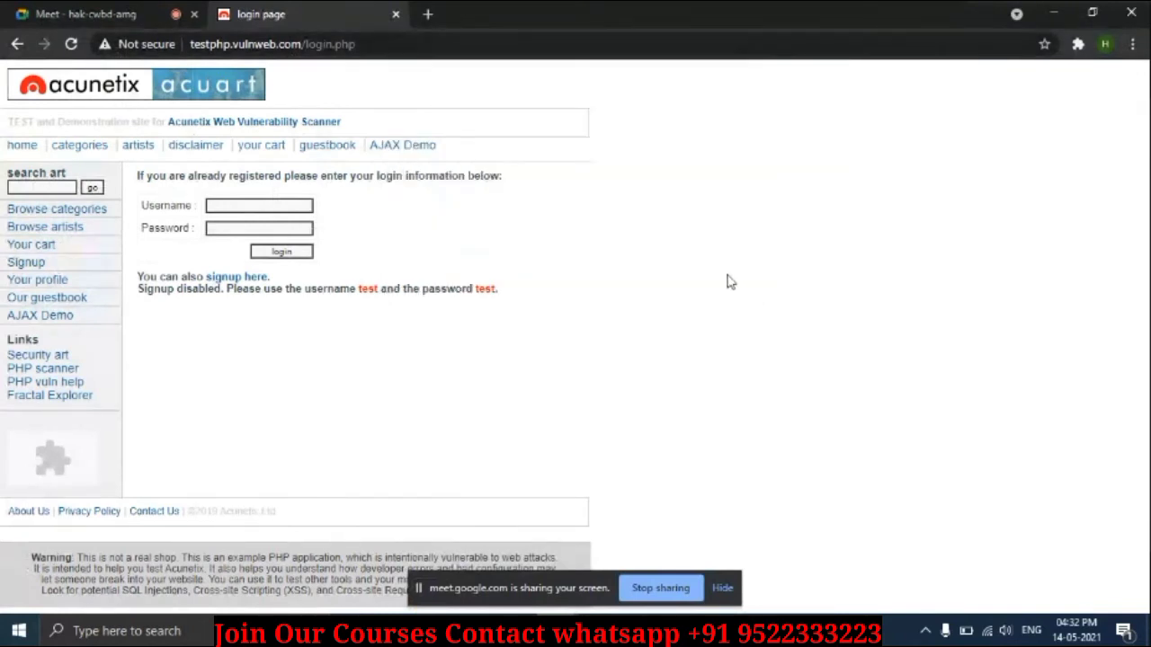
left_click(396, 14)
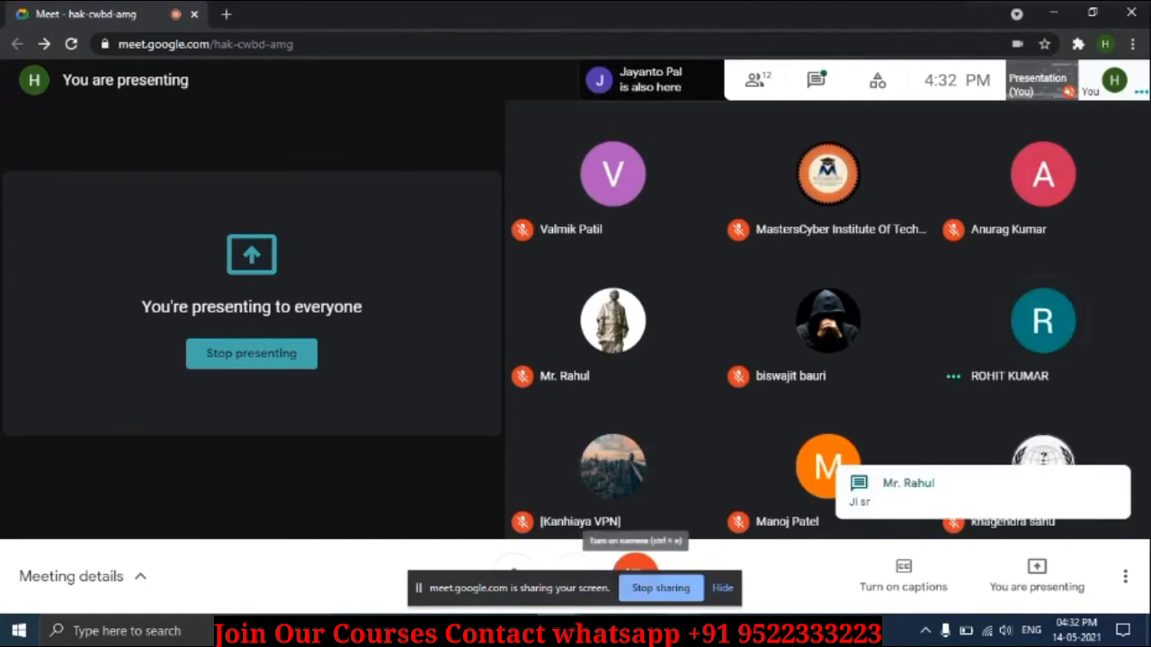
key("alt+Tab")
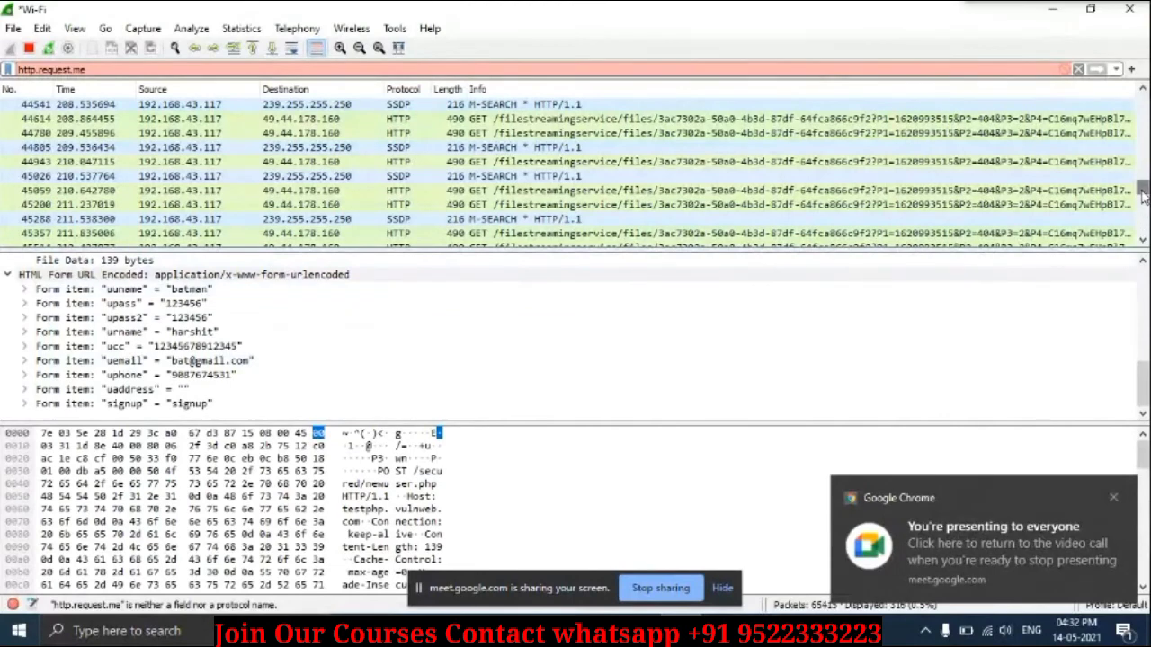
Step: Look through the HTTP packet list and examine the bytes and matching header details of the POST /secured/newuser.php packet
left_click_drag(1142, 192, 1141, 247)
left_click_drag(1140, 208, 1140, 101)
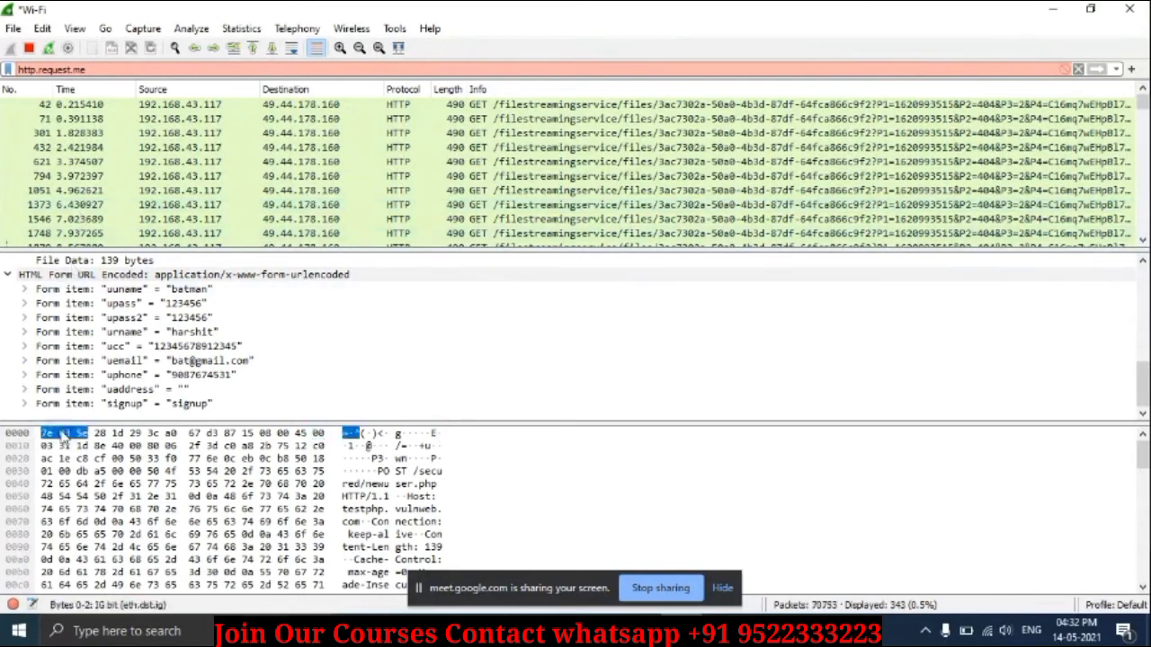
left_click(44, 433)
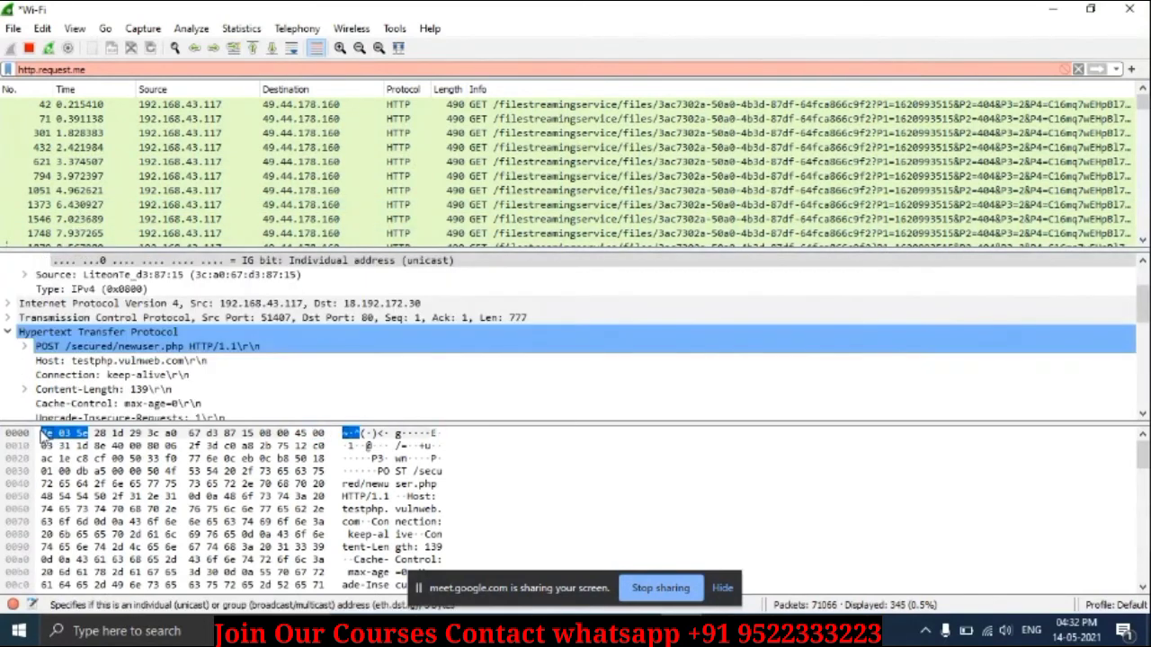
left_click(328, 376)
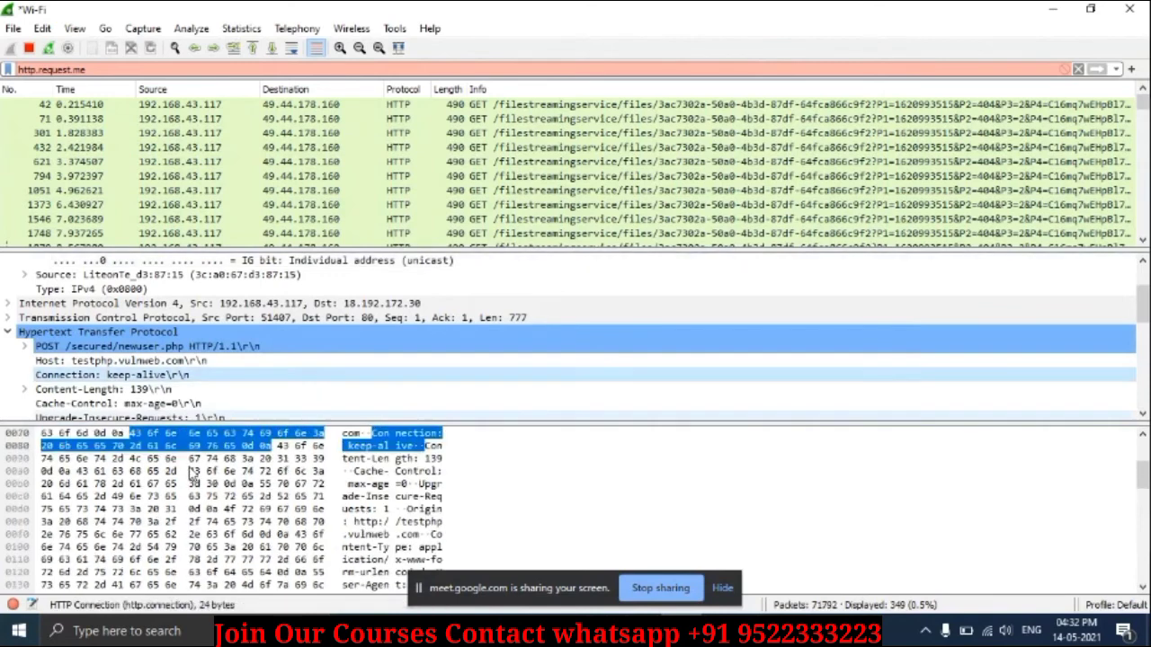
left_click(526, 479)
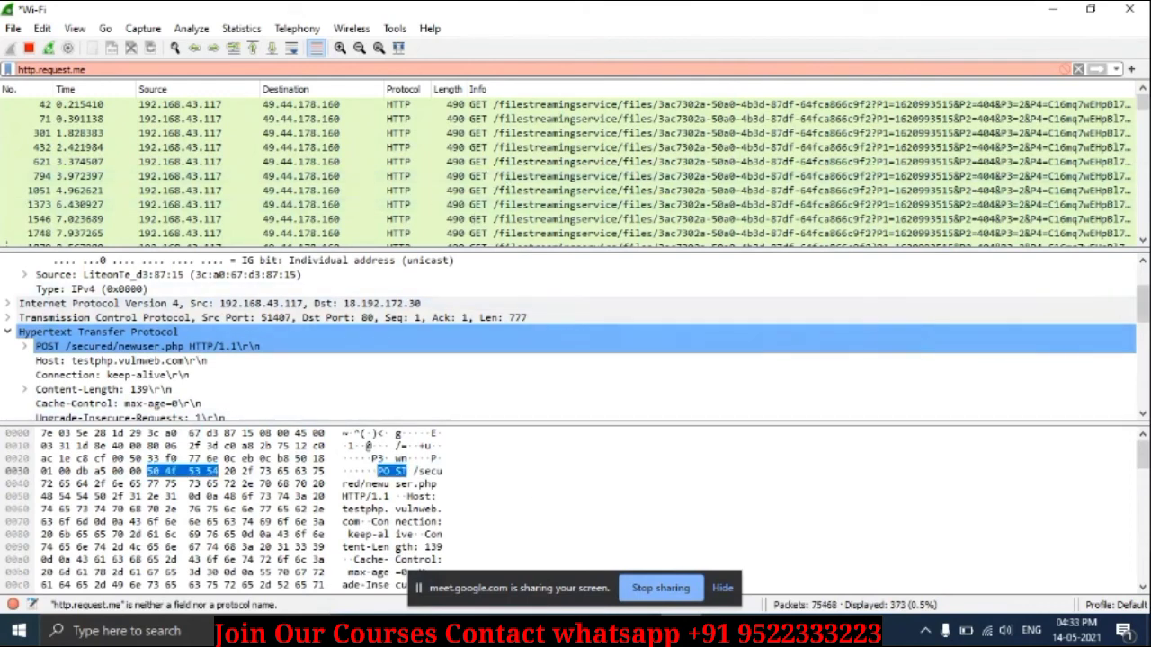
left_click_drag(1142, 296, 1144, 329)
left_click(496, 495)
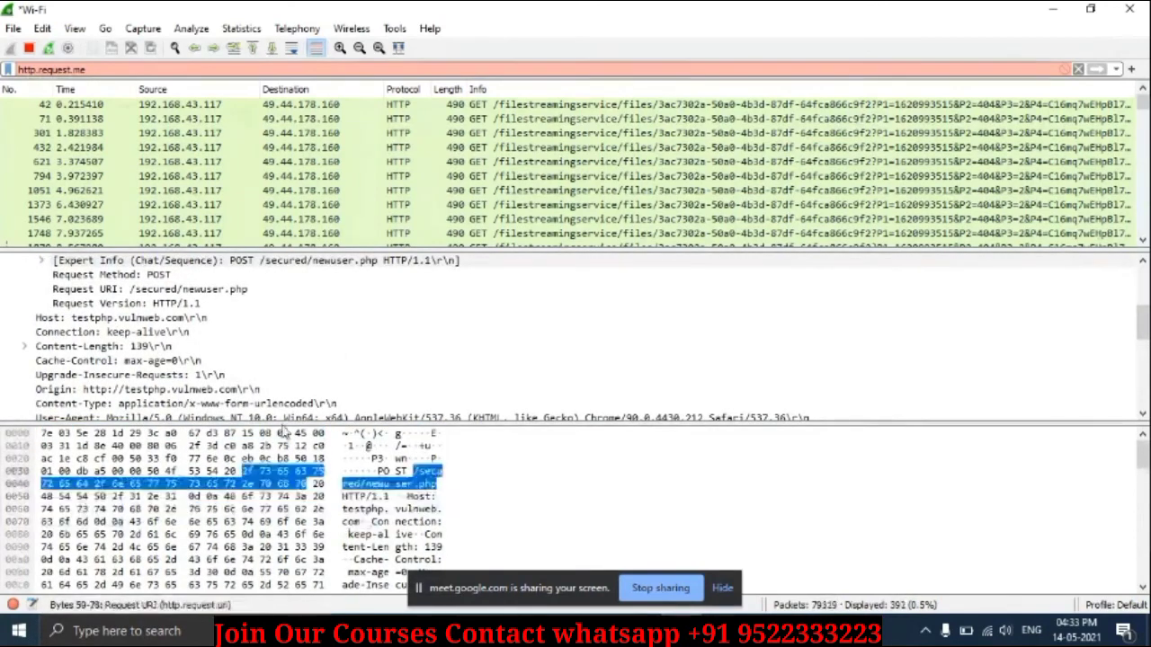
left_click(318, 432)
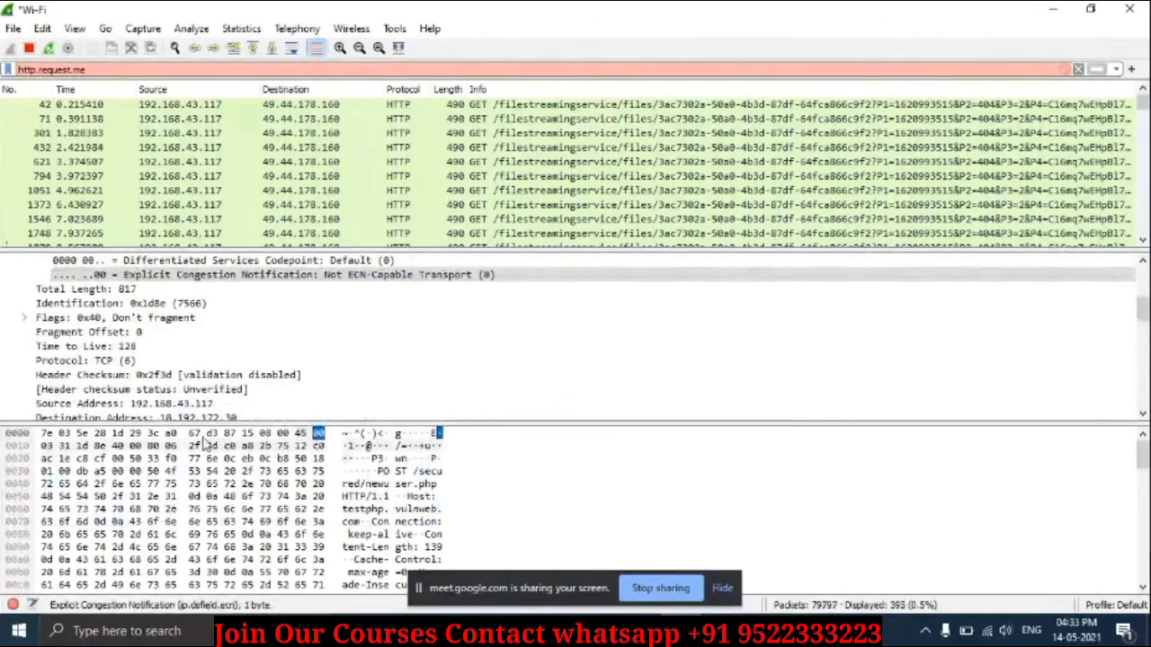
left_click(168, 435)
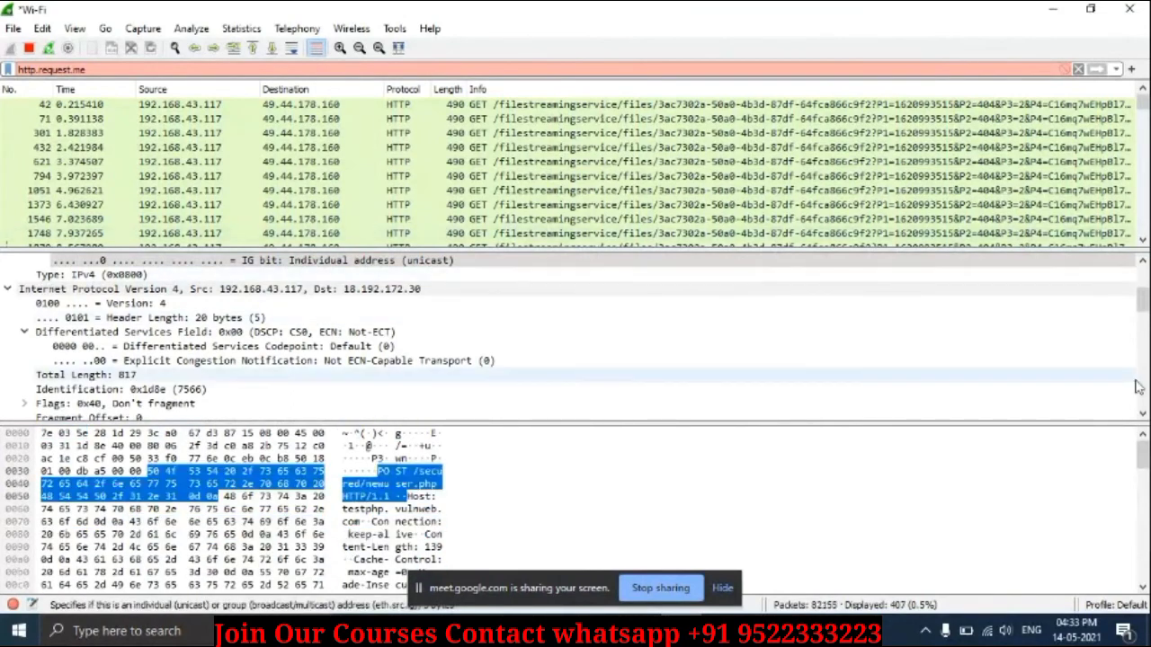
scroll(1144, 310, "up", 3)
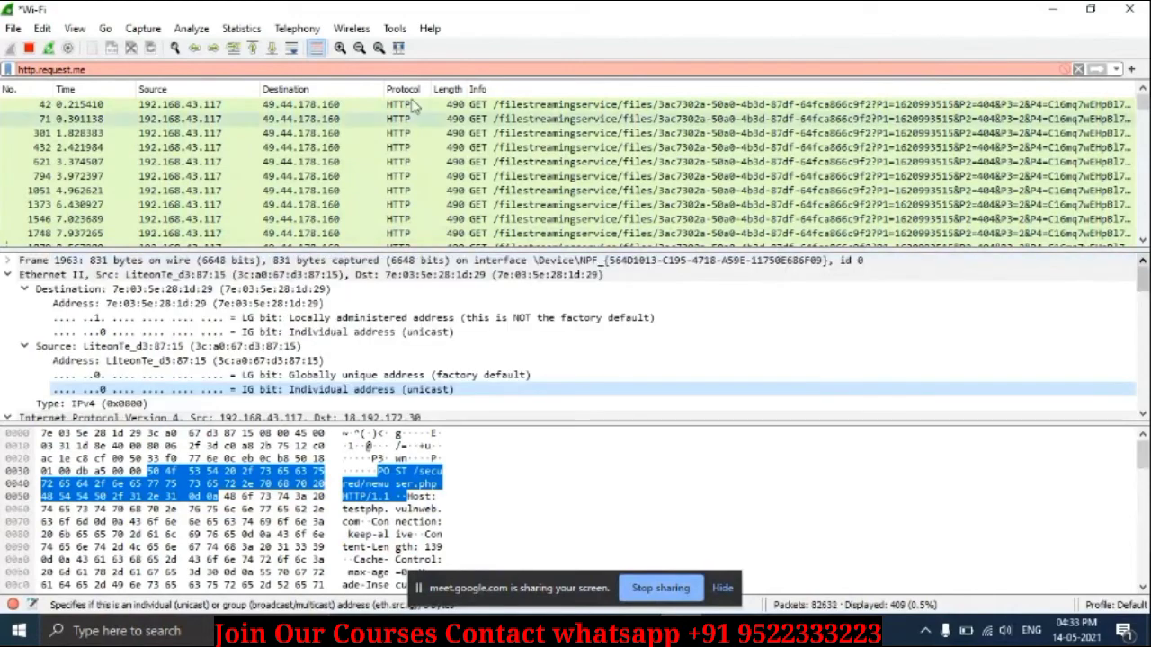
Step: Replace the display filter with tcp and apply it to the running Wi-Fi capture
key("BackSpace")
key("BackSpace")
key("BackSpace")
key("BackSpace")
key("BackSpace")
key("BackSpace")
key("BackSpace")
key("BackSpace")
key("BackSpace")
key("BackSpace")
key("BackSpace")
key("BackSpace")
key("BackSpace")
key("BackSpace")
key("BackSpace")
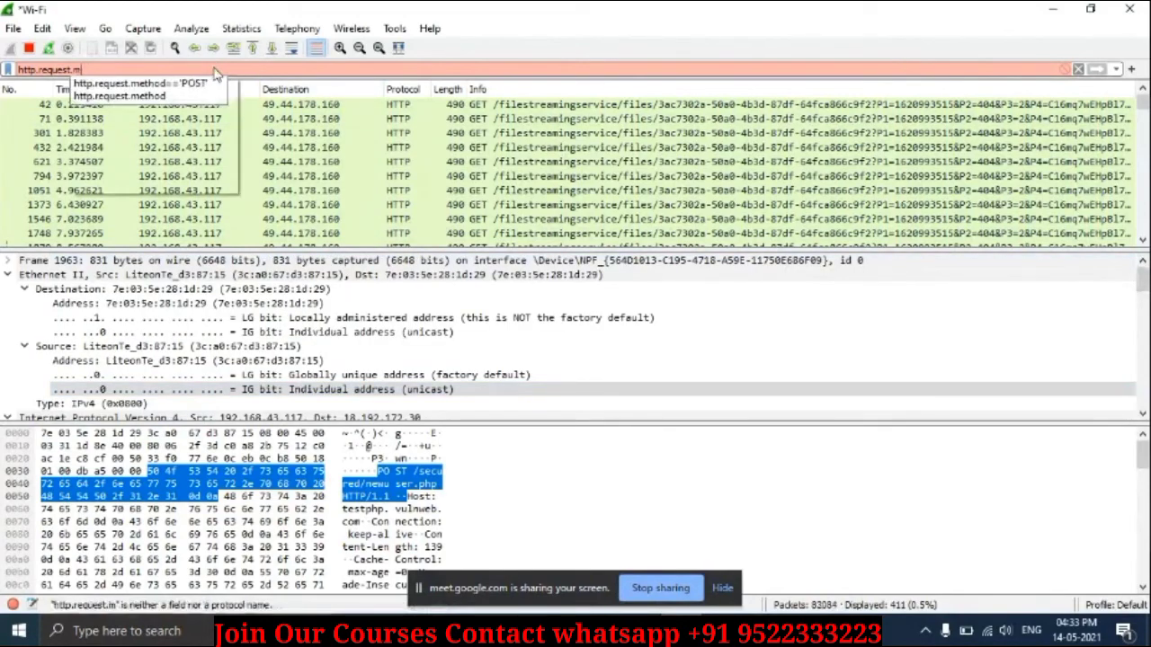
type("tcp")
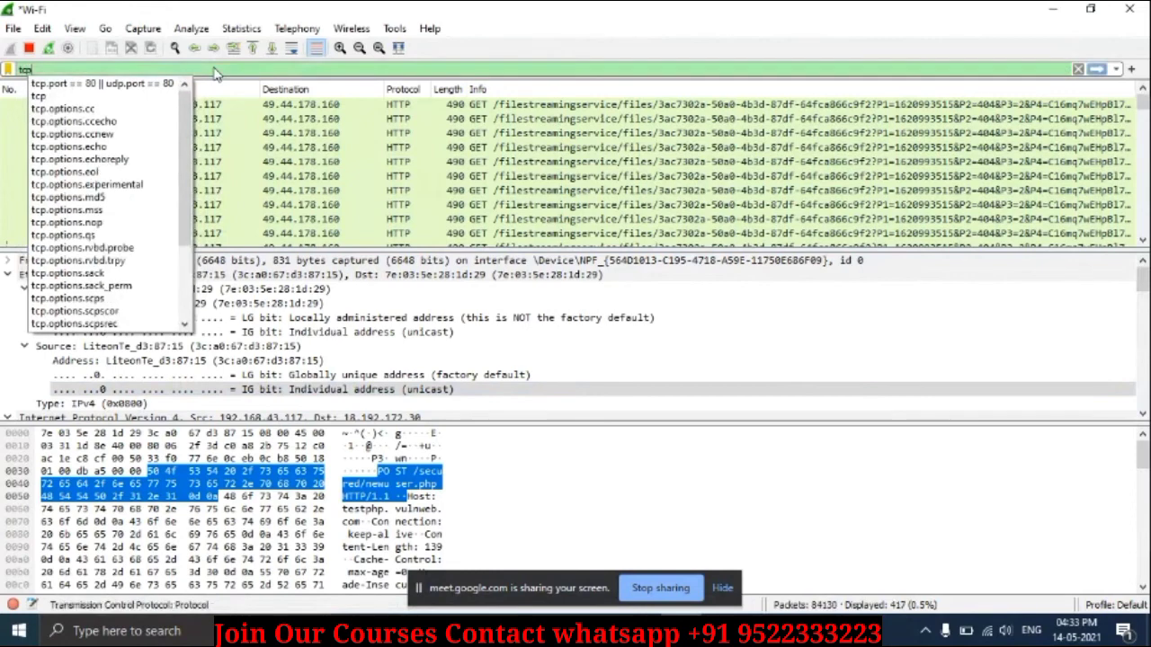
key("Return")
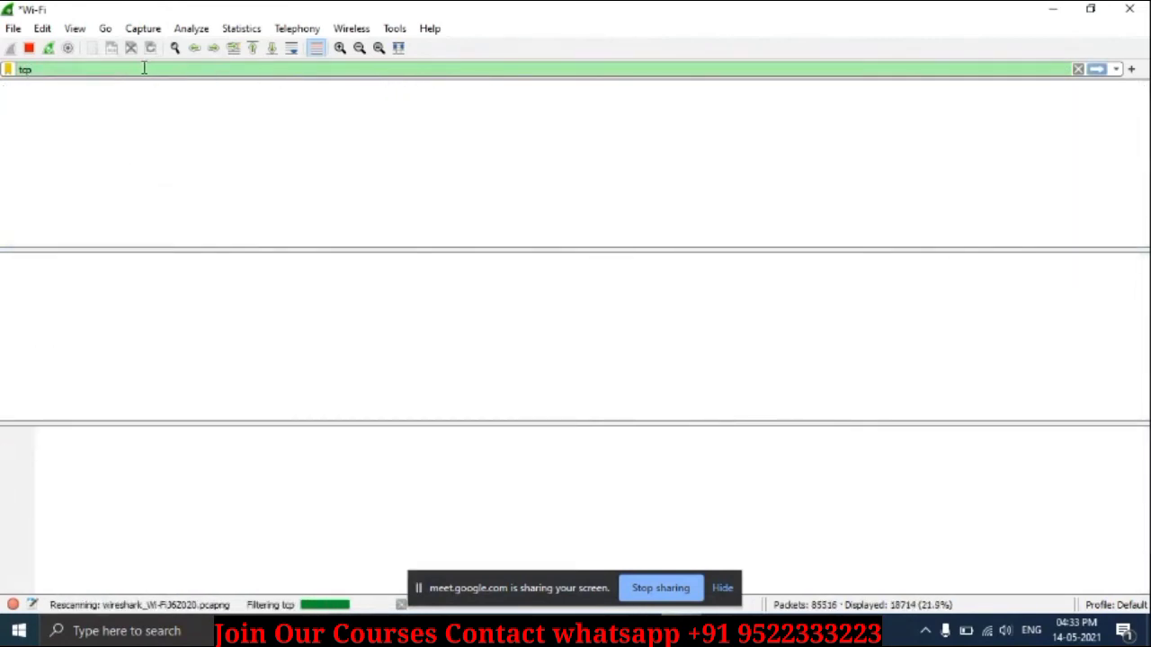
Step: Replace the text of the display filter with tcpcp, leaving it unapplied
key("ctrl+a")
key("BackSpace")
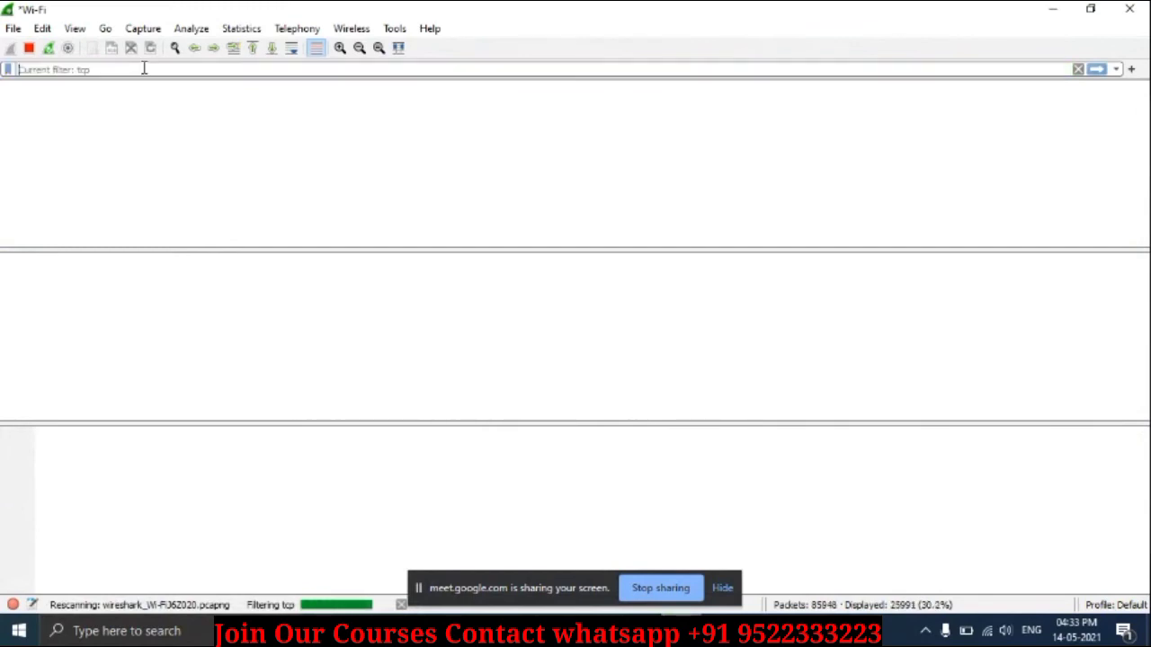
type("t")
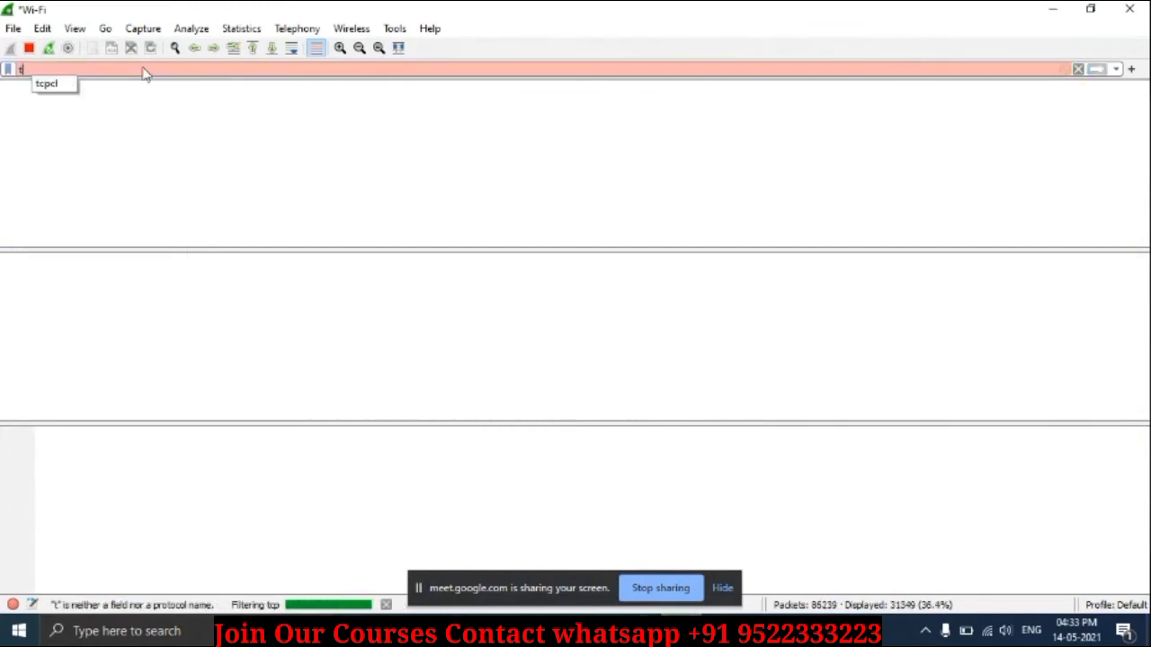
type("cpcp")
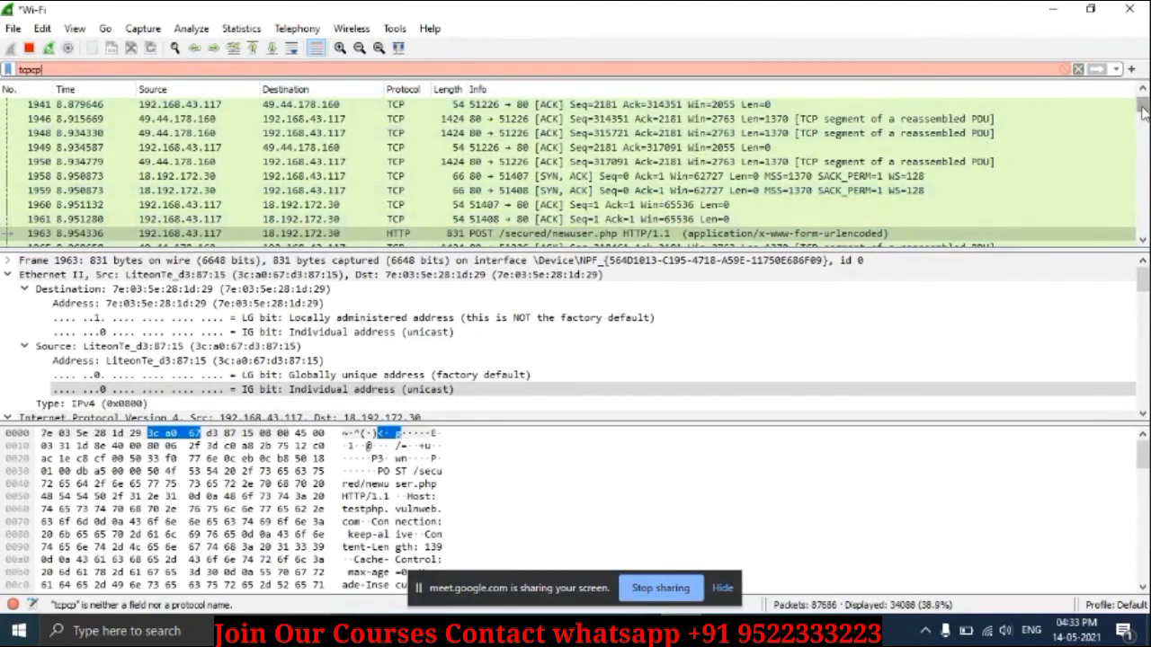
Step: Look through the filtered TCP packets, check the Google Meet call in Google Chrome and return to Wireshark
left_click(1140, 225)
left_click_drag(1137, 219, 1137, 237)
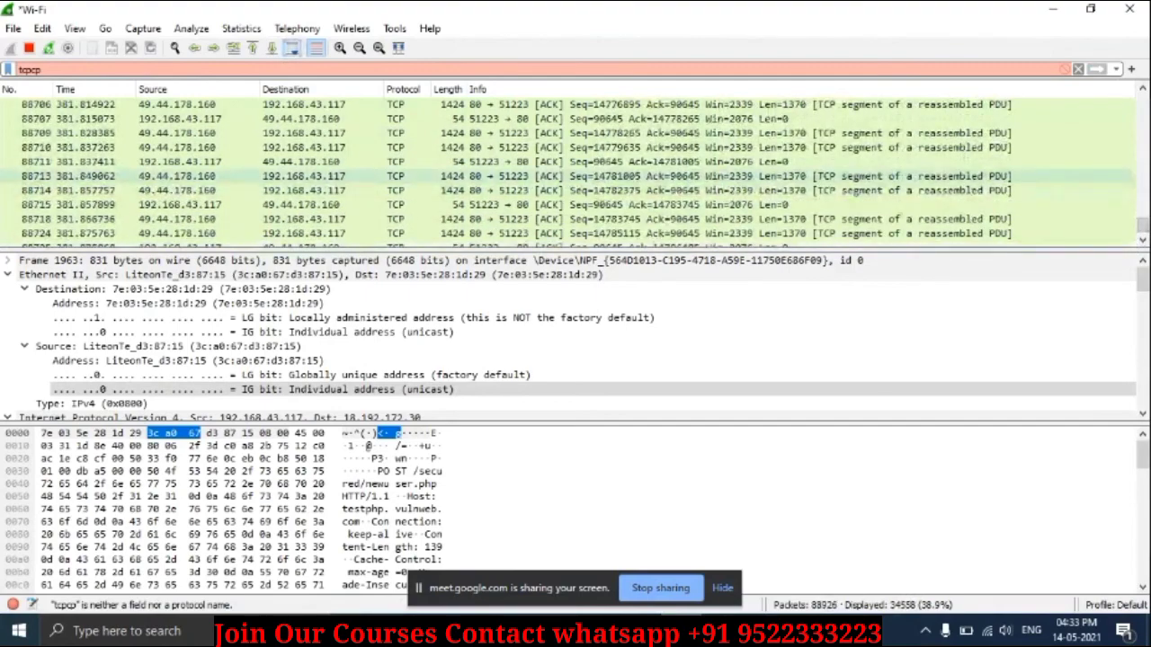
left_click_drag(1142, 230, 1141, 208)
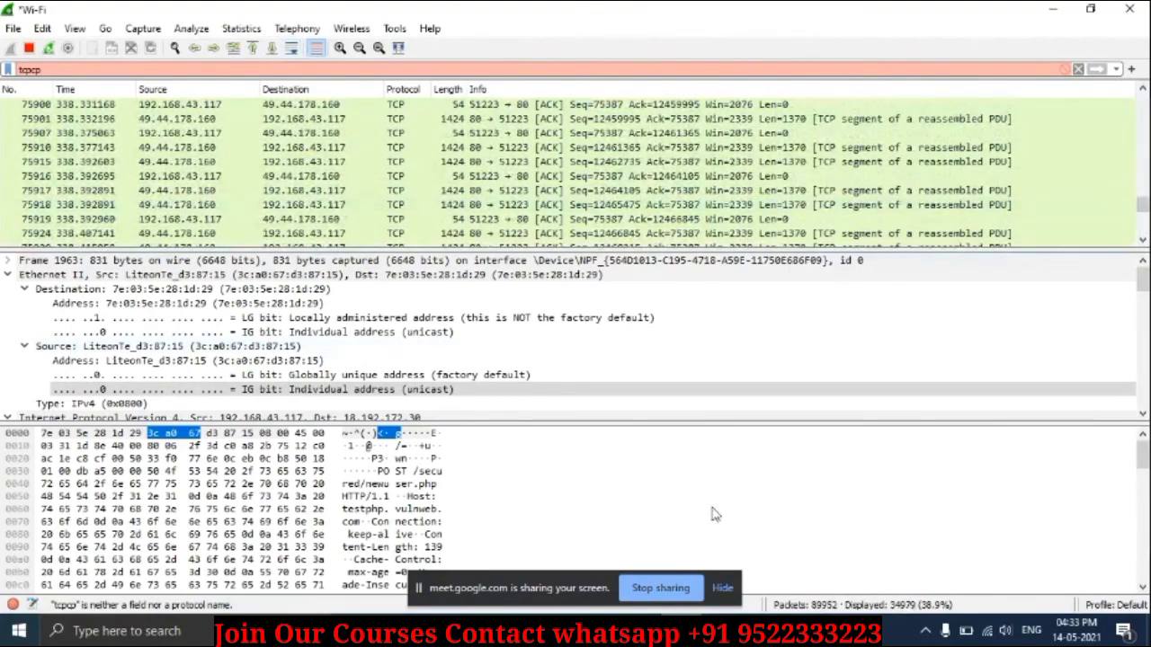
left_click(557, 632)
left_click(509, 575)
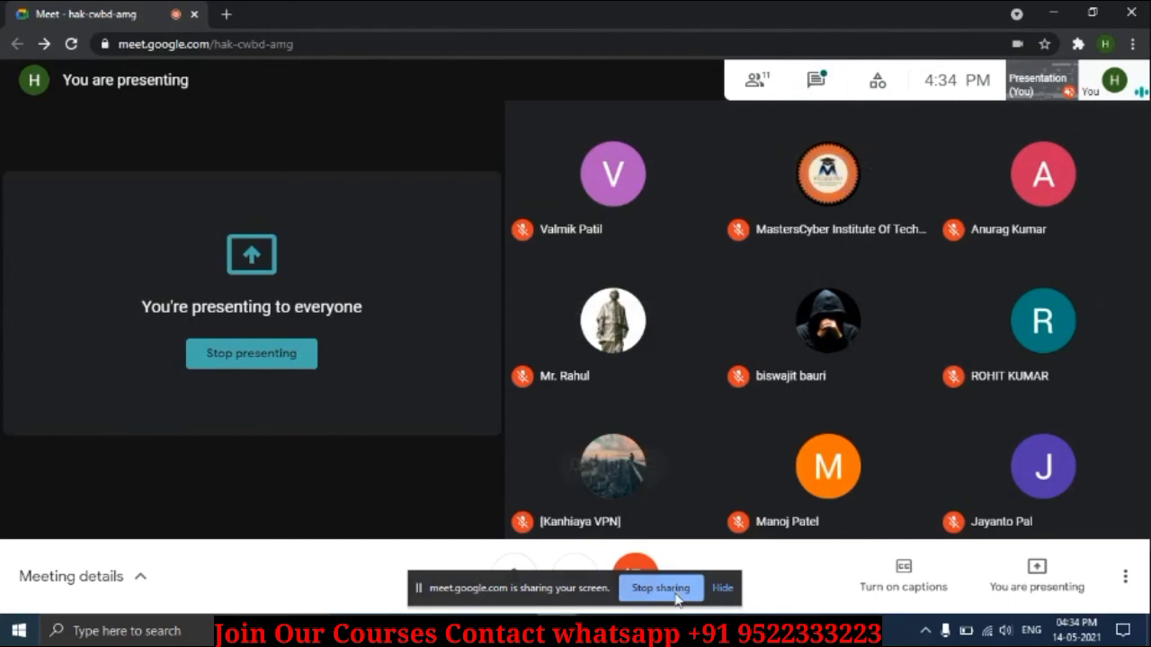
key("alt+Tab")
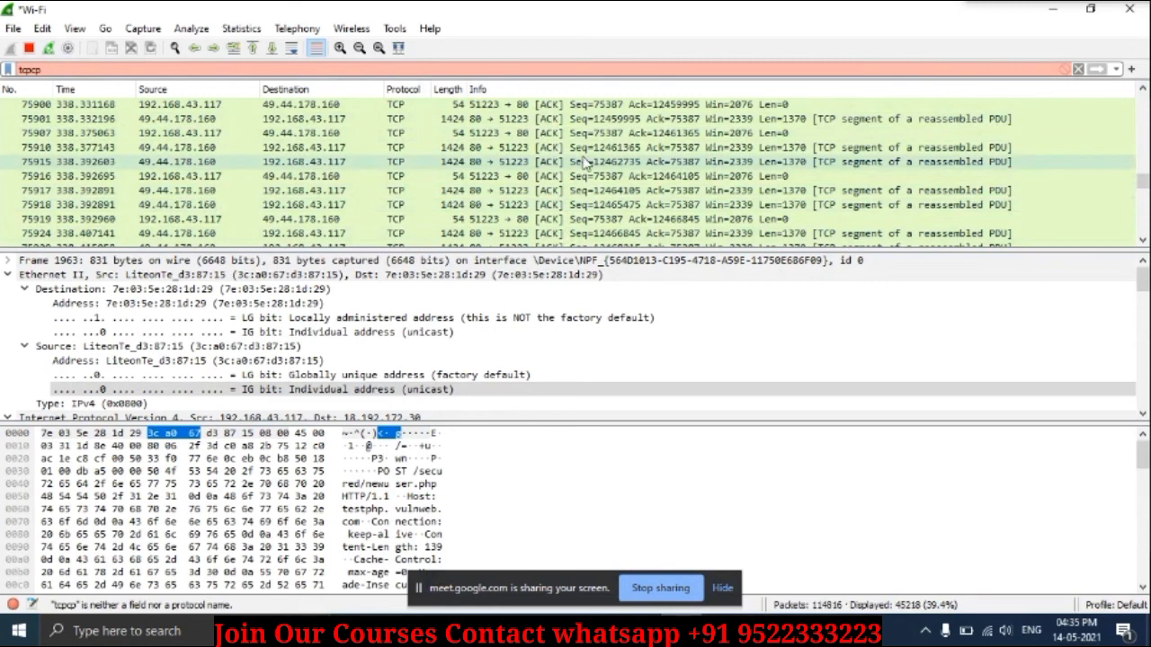
Step: Look over the latest and earliest TCP packets, and quit Wireshark, stopping the capture without saving
left_click(588, 335)
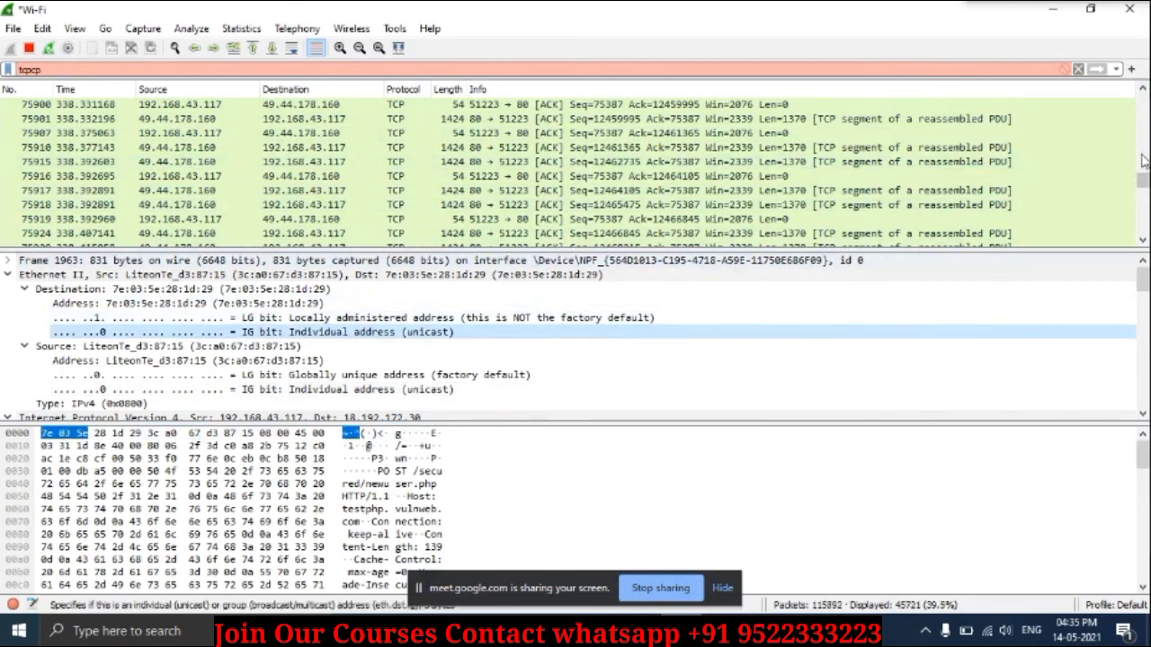
left_click(1143, 186)
left_click_drag(1143, 186, 1143, 236)
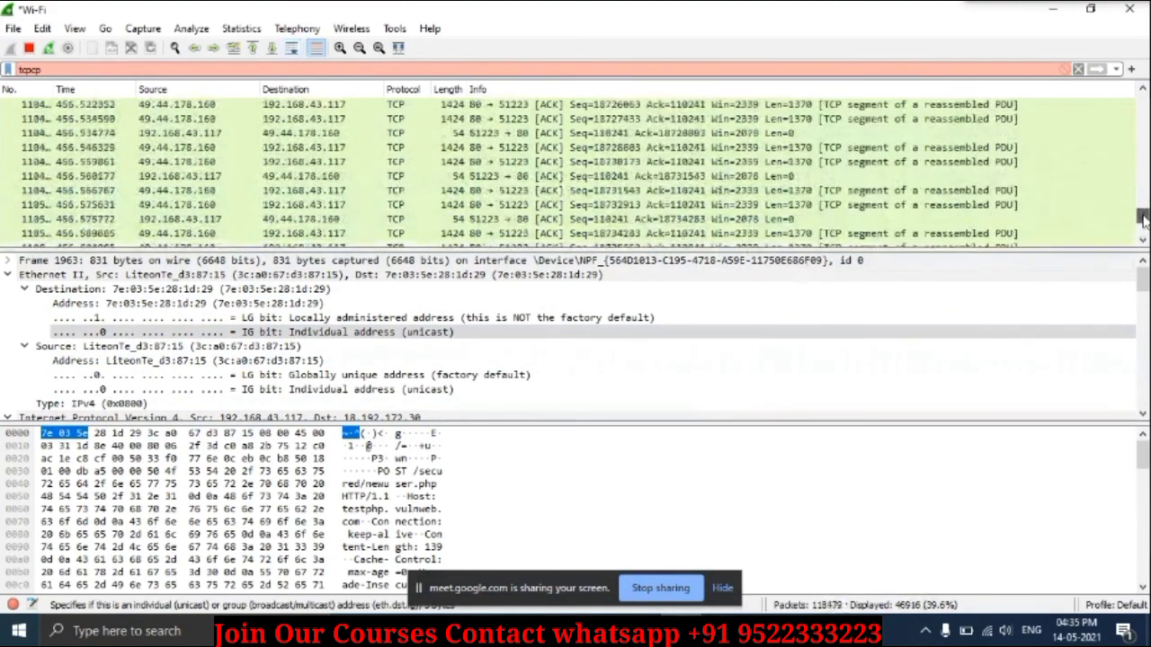
left_click_drag(1144, 232, 1139, 108)
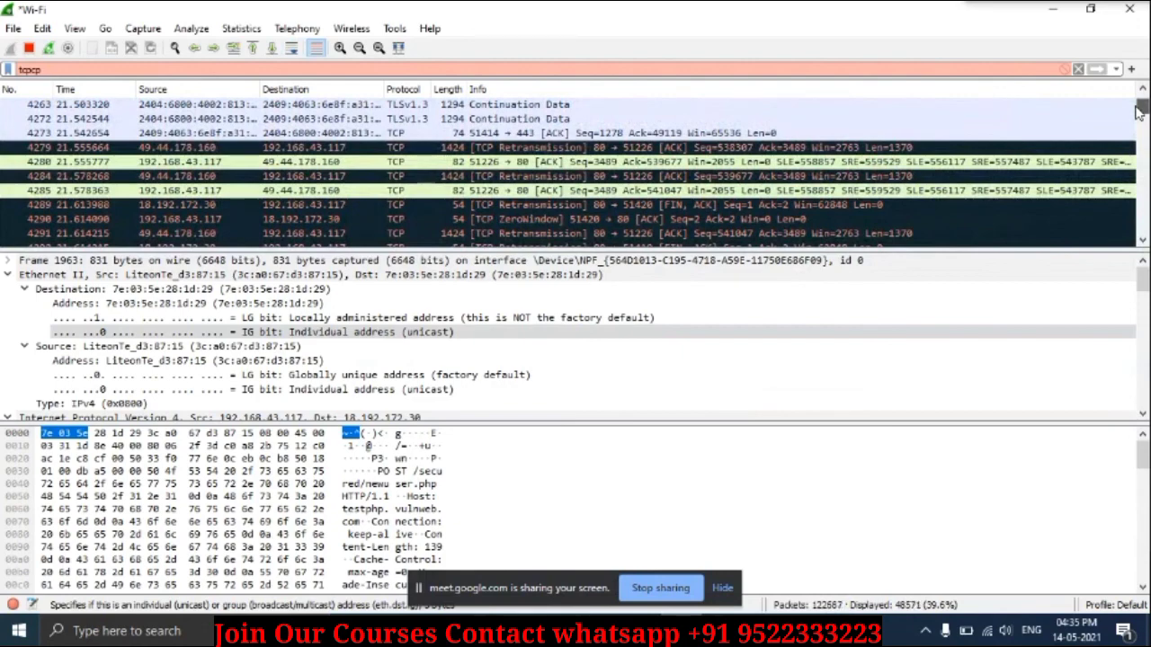
left_click_drag(1140, 110, 1143, 101)
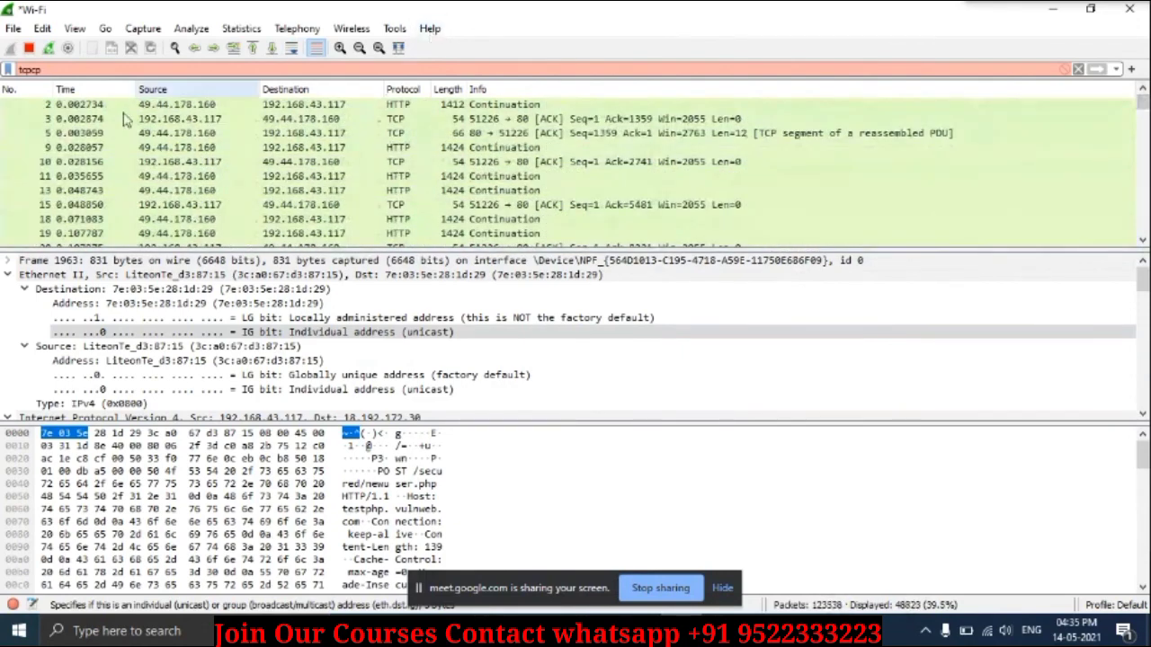
left_click(1131, 11)
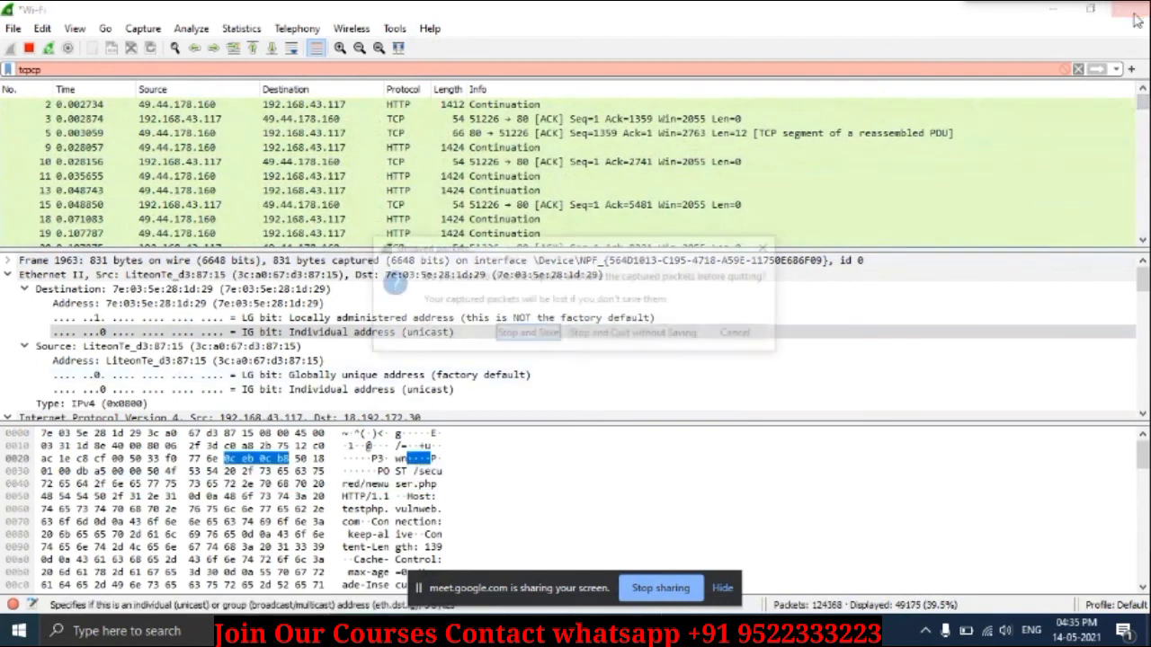
left_click(672, 334)
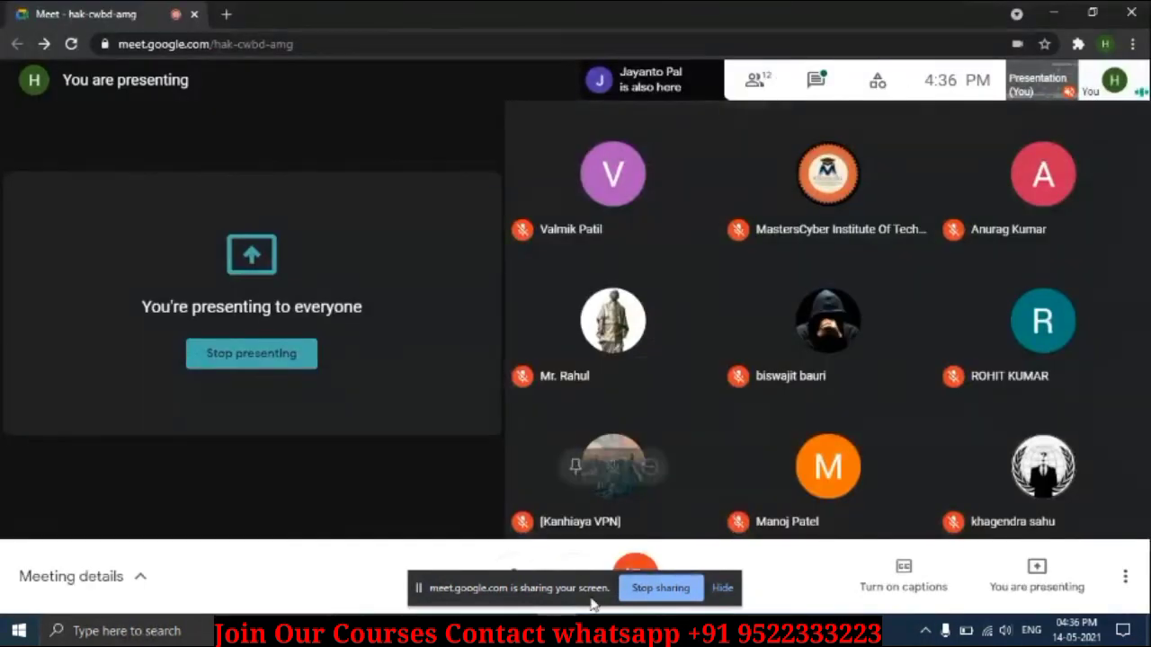
Step: Switch to the Kali Linux virtual machine in VirtualBox, dismiss the Chrome notification and log in as kali with the account password
key("alt+Tab")
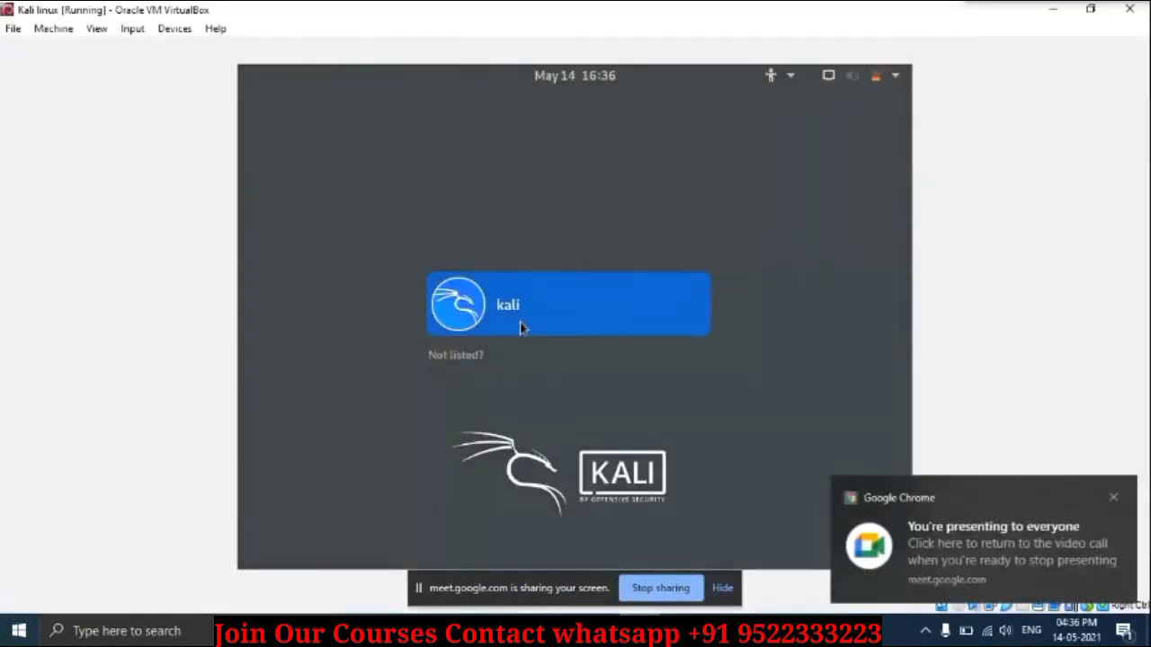
left_click(521, 328)
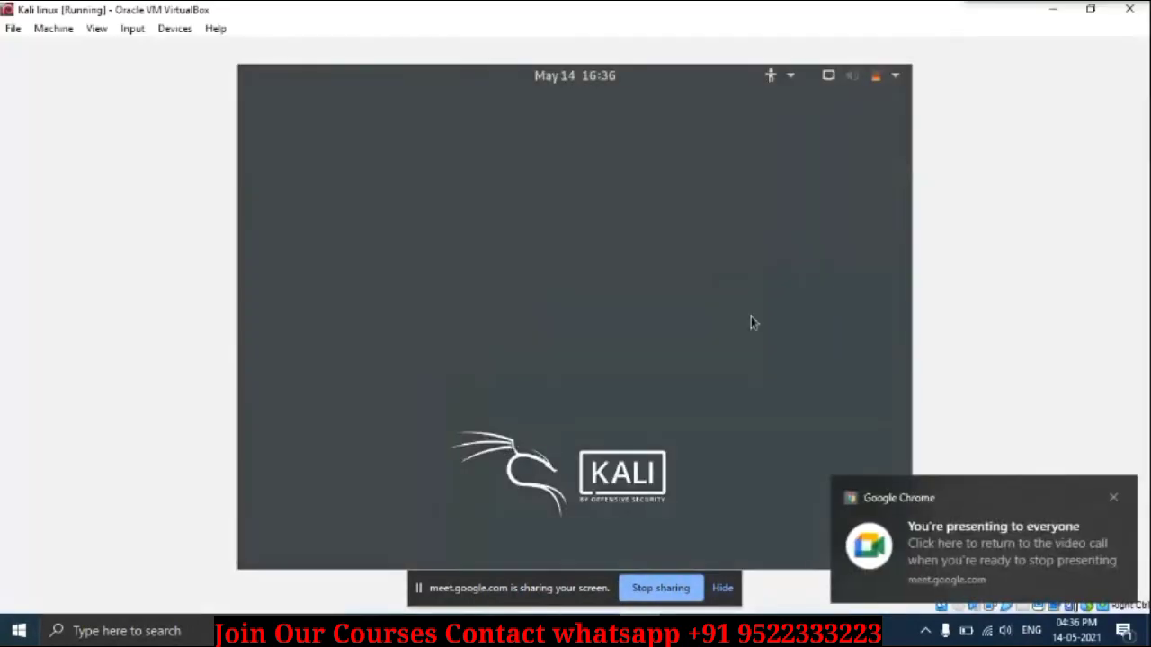
left_click(1115, 499)
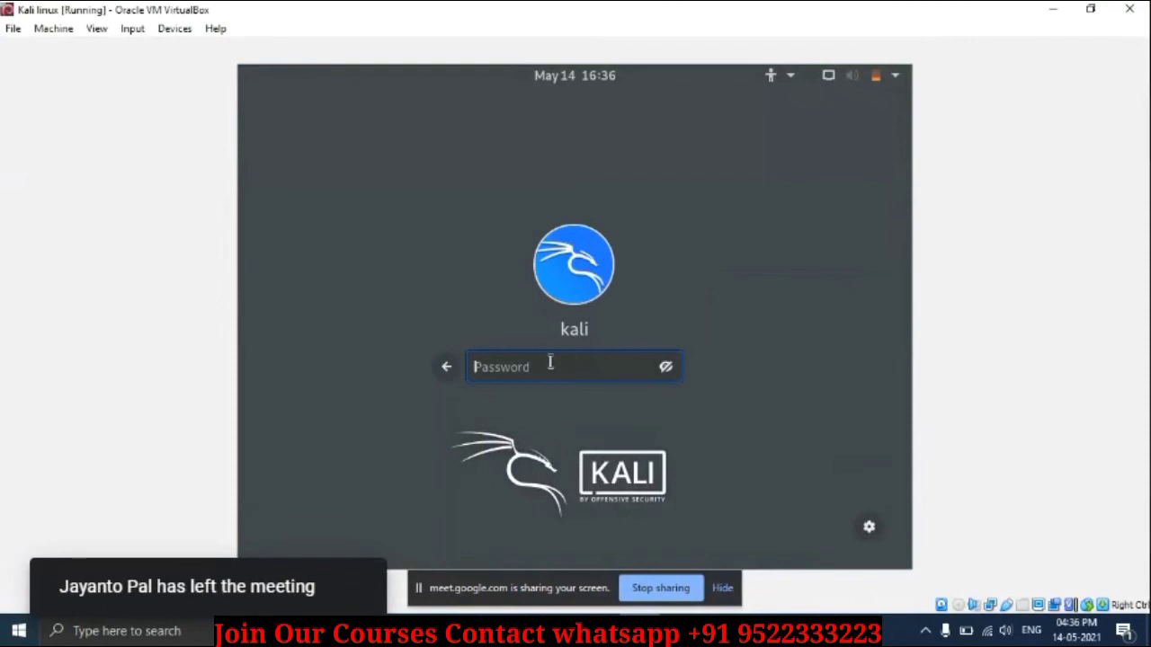
type("kali")
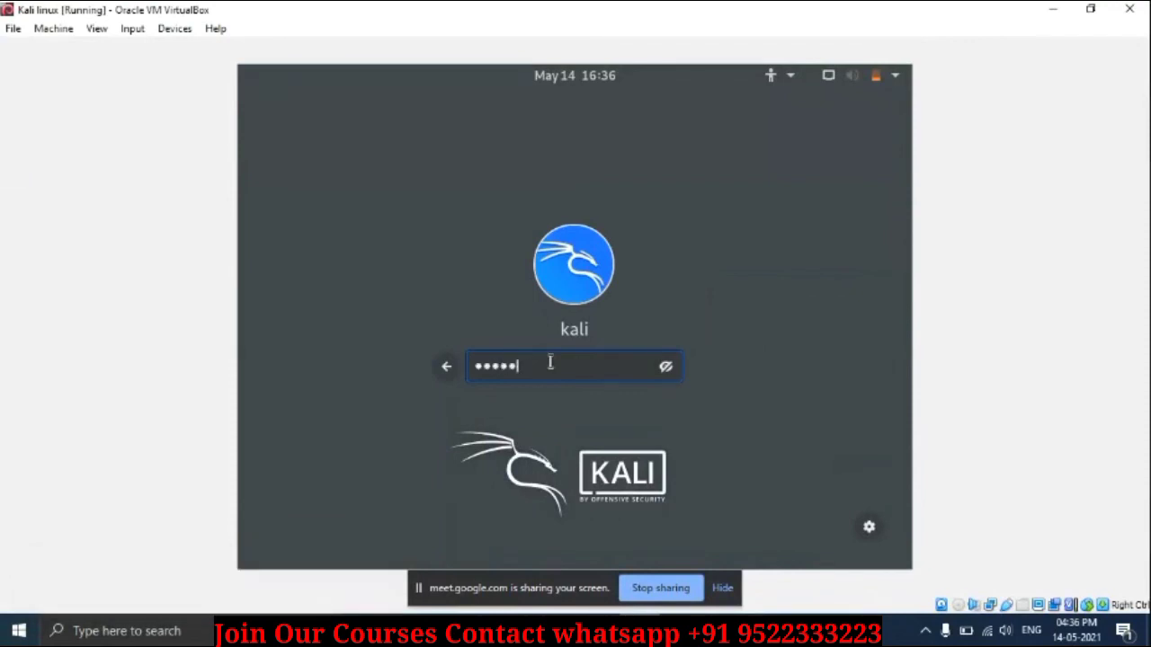
key("Return")
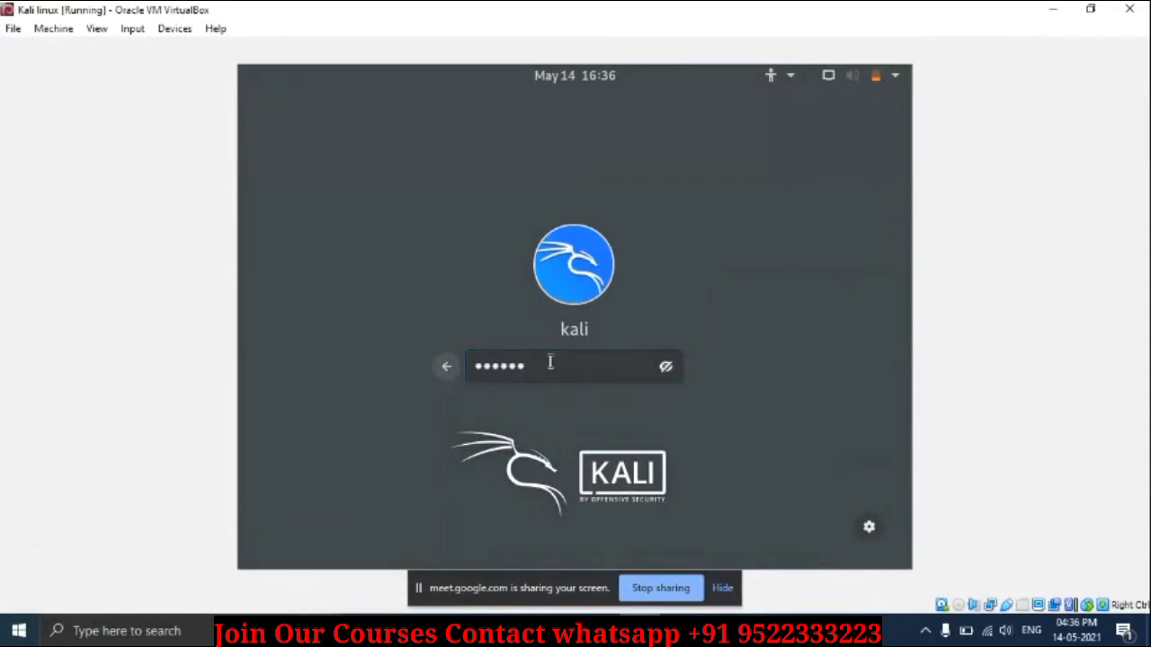